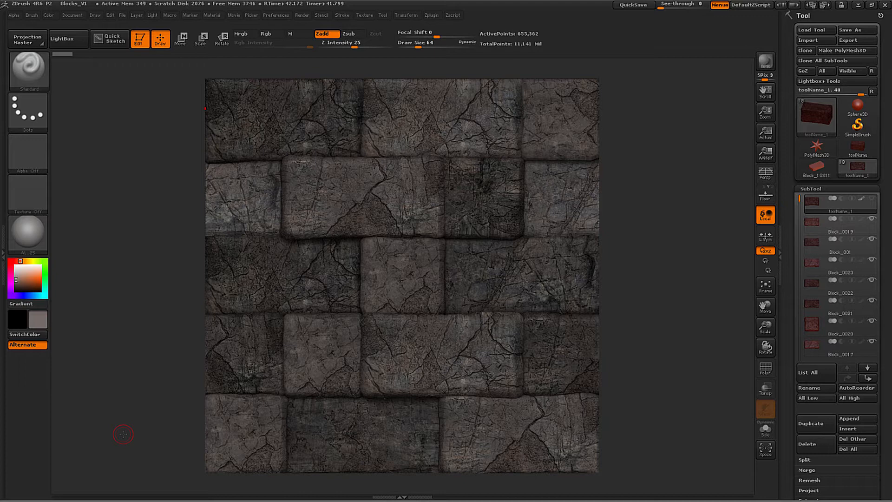
# Examine the finished stone-block tiling texture at actual size and at half size
pyautogui.click(81, 17)
pyautogui.click(765, 136)
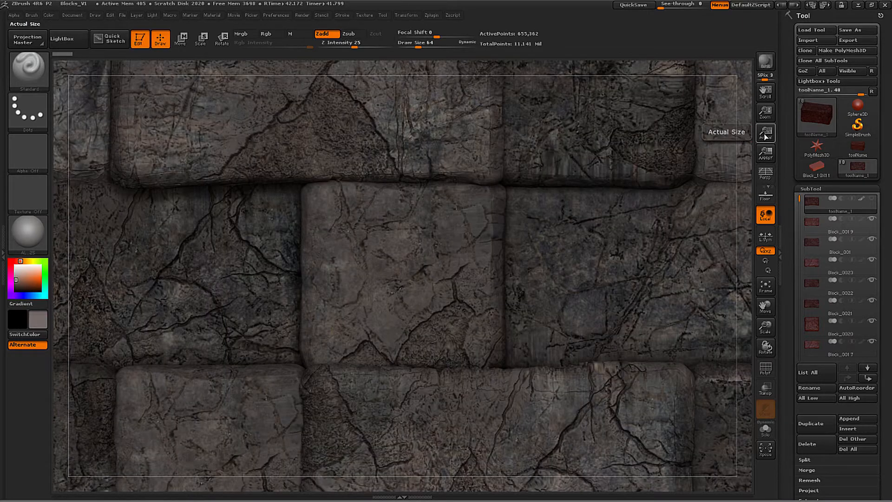
pyautogui.click(769, 157)
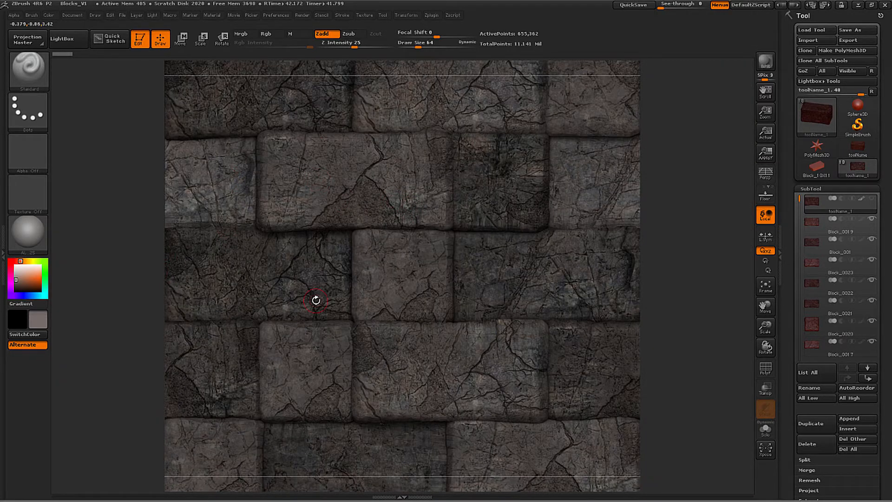
pyautogui.moveTo(765, 111); pyautogui.dragTo(681, 261)
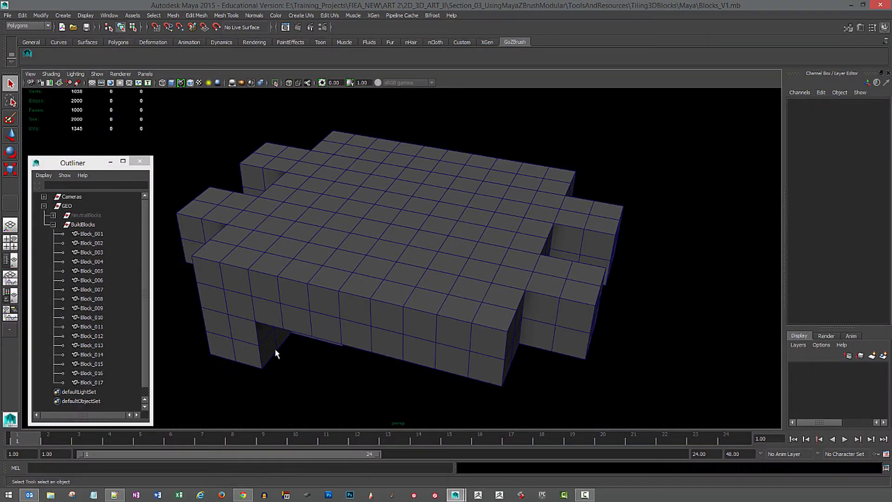
# Switch to Maya and select the front-row blocks, including Block_015 and Block_016, and Block_011 to examine their extents and orientation
pyautogui.click(297, 311)
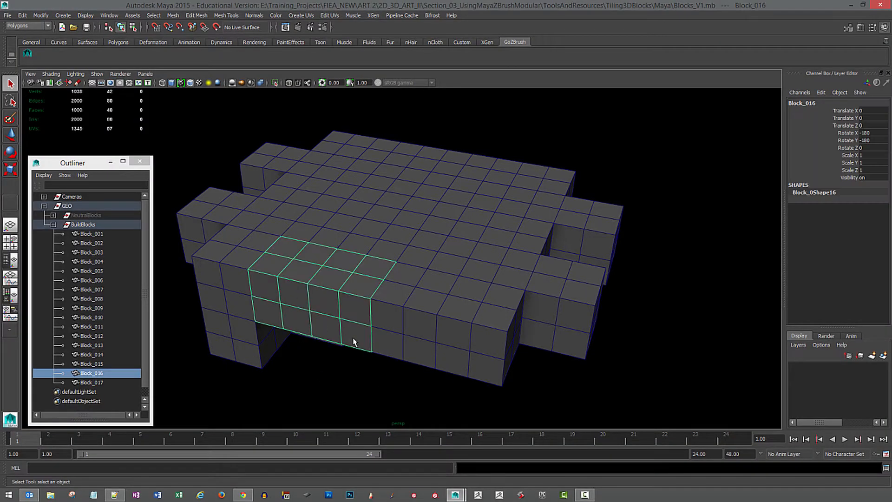
pyautogui.click(226, 288)
pyautogui.click(303, 295)
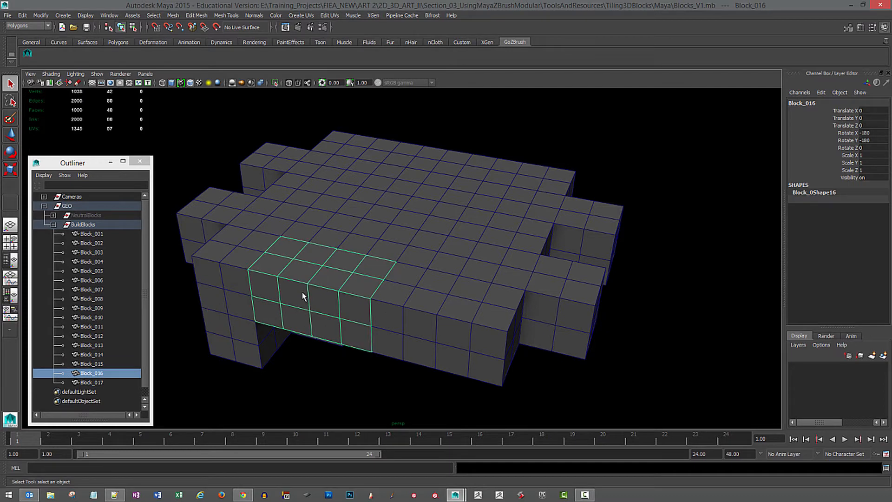
pyautogui.click(412, 317)
pyautogui.click(339, 325)
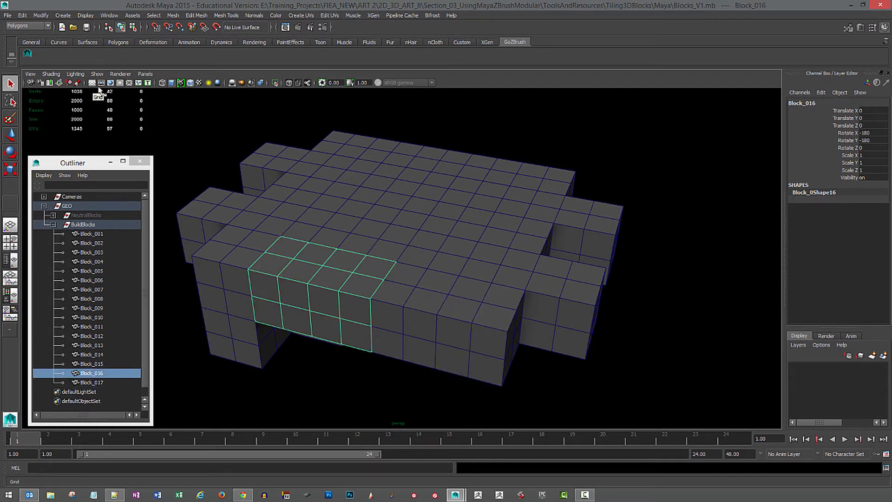
pyautogui.click(236, 279)
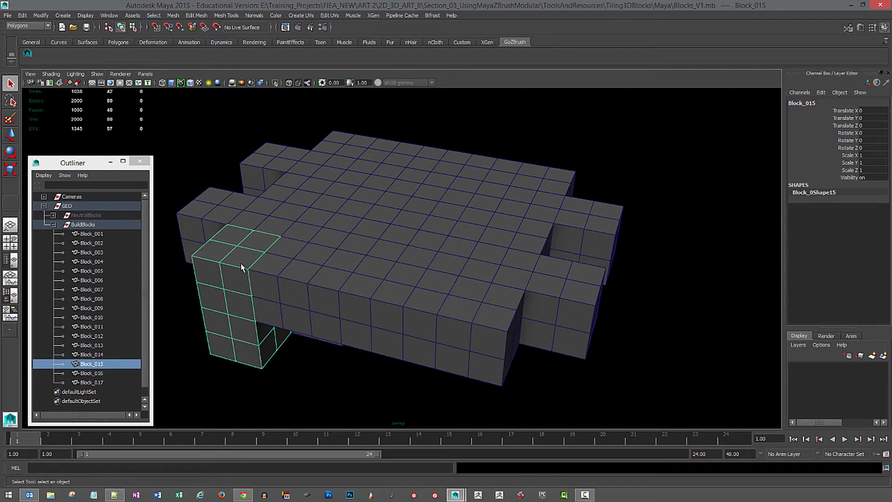
pyautogui.click(297, 293)
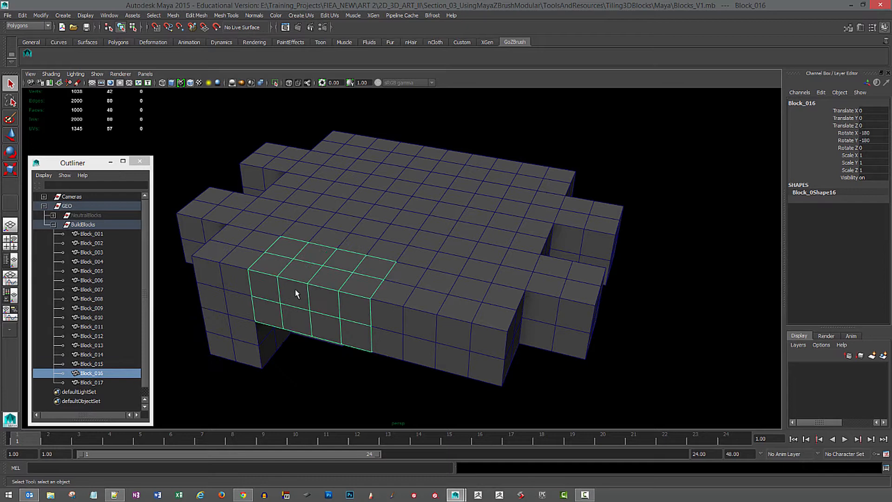
pyautogui.click(454, 335)
pyautogui.click(226, 223)
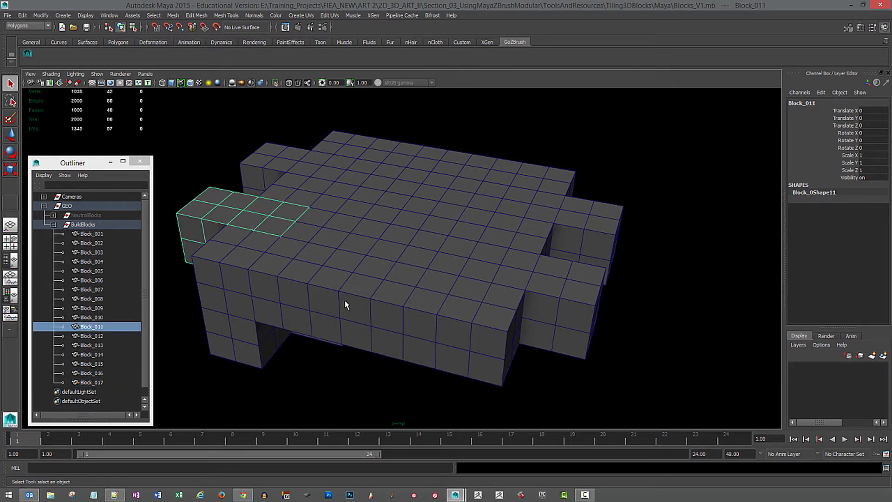
# Examine the overhanging side blocks, such as Block_014, Block_011 and Block_007, and the inner blocks of the layout from above
pyautogui.keyDown('alt'); pyautogui.moveTo(341, 328); pyautogui.dragTo(398, 349); pyautogui.keyUp('alt')
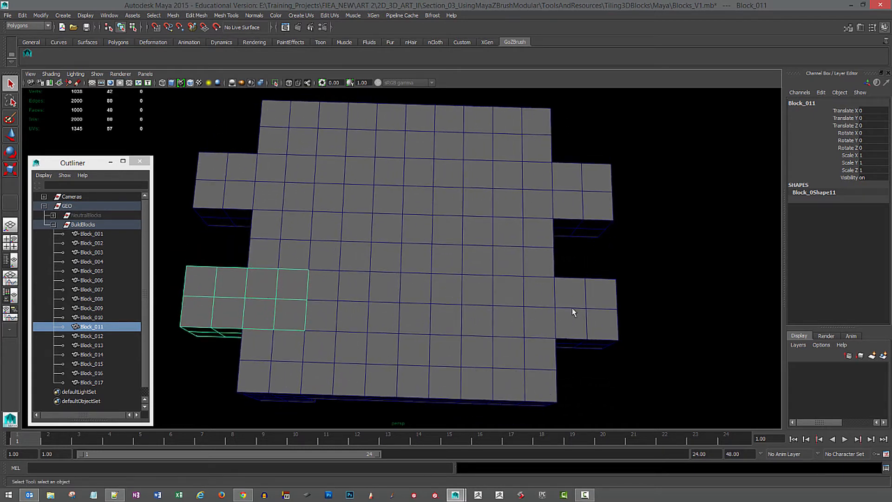
pyautogui.click(519, 317)
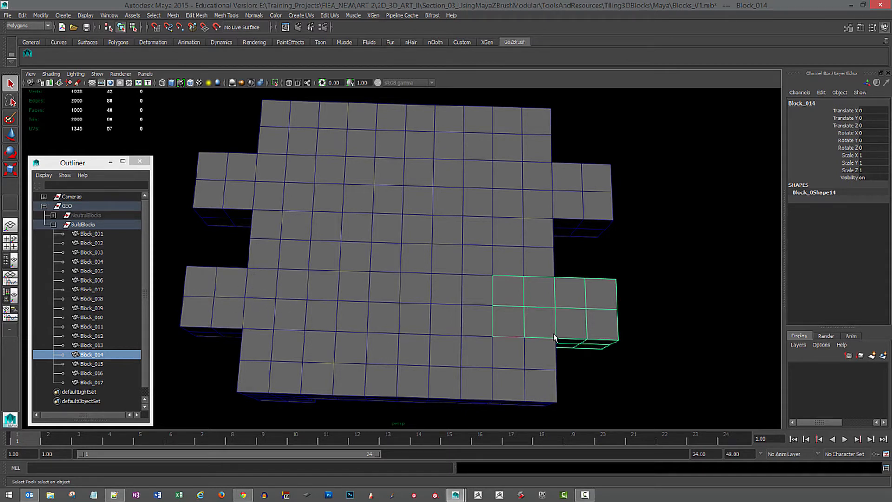
pyautogui.click(290, 302)
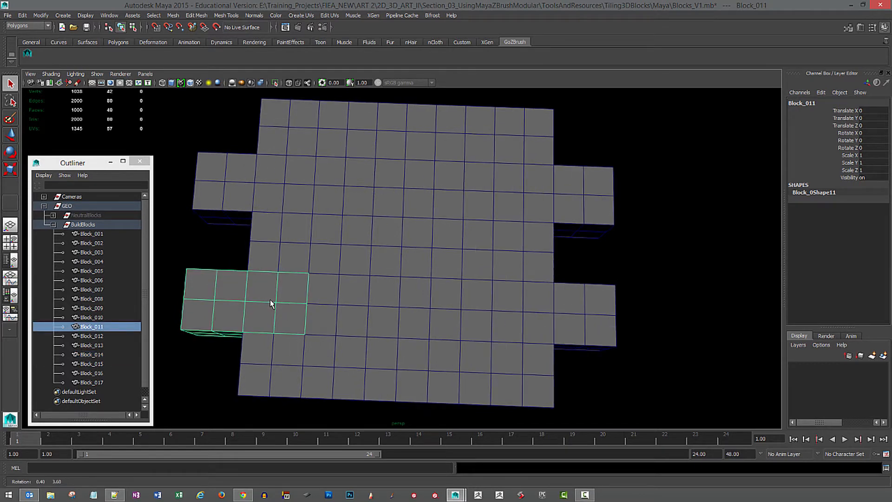
pyautogui.click(557, 192)
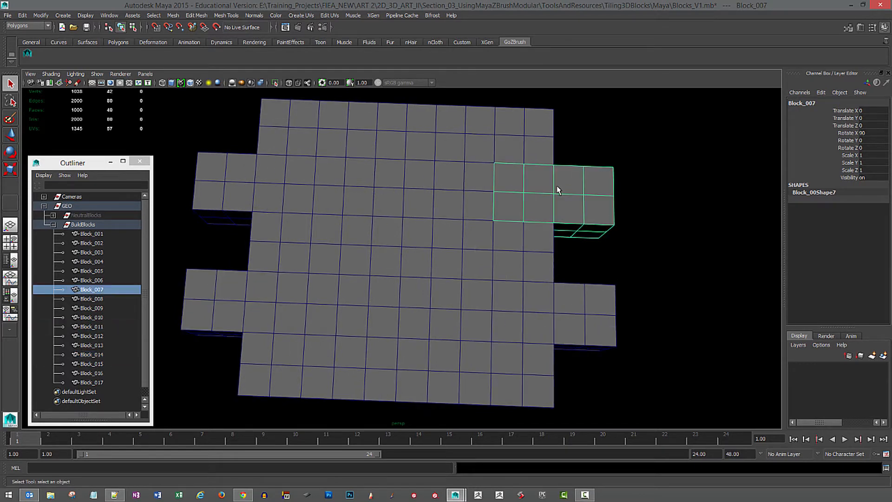
pyautogui.click(238, 187)
pyautogui.click(303, 145)
pyautogui.keyDown('alt'); pyautogui.moveTo(398, 211); pyautogui.dragTo(265, 233); pyautogui.keyUp('alt')
pyautogui.click(302, 237)
pyautogui.click(420, 258)
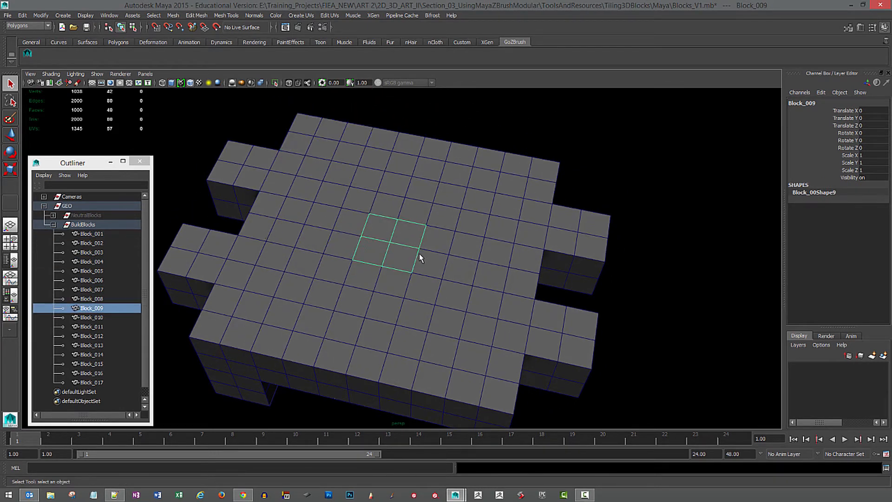
pyautogui.click(463, 262)
pyautogui.click(339, 158)
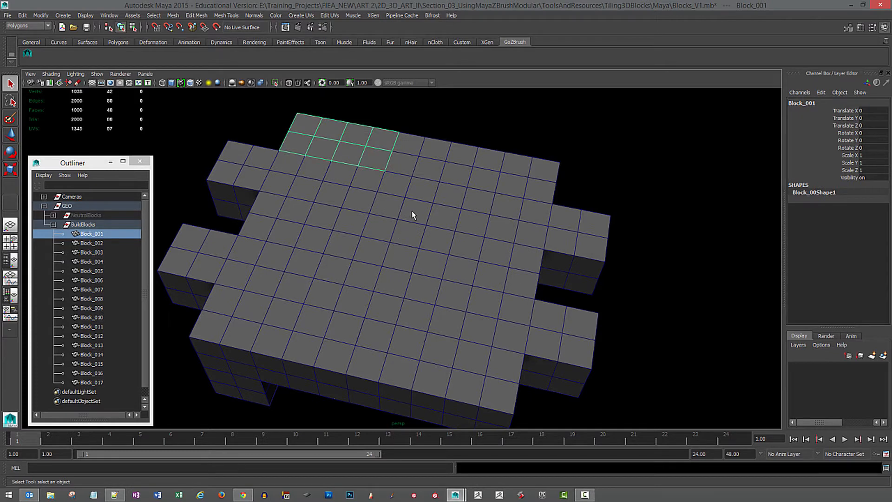
# Compare the size and rotation of Block_001, Block_002 and Block_005 in the two back rows
pyautogui.keyDown('alt'); pyautogui.moveTo(412, 213); pyautogui.dragTo(398, 226); pyautogui.keyUp('alt')
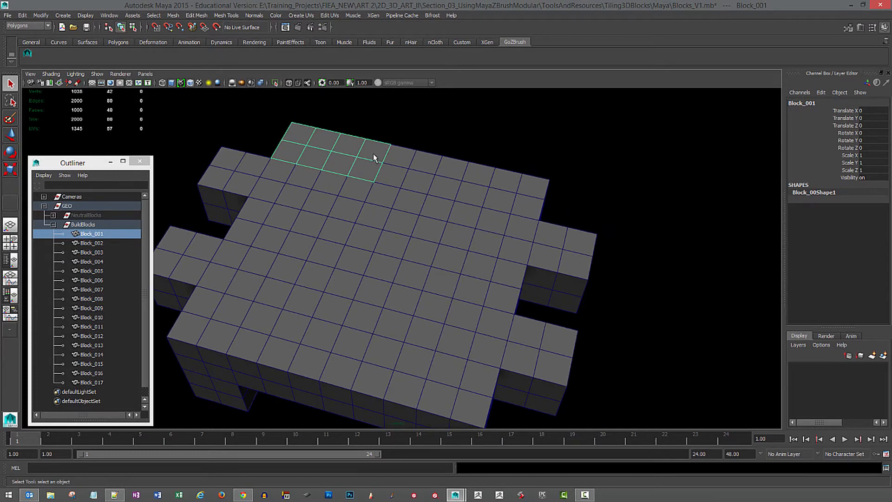
pyautogui.keyDown('alt'); pyautogui.moveTo(390, 175); pyautogui.dragTo(395, 211); pyautogui.keyUp('alt')
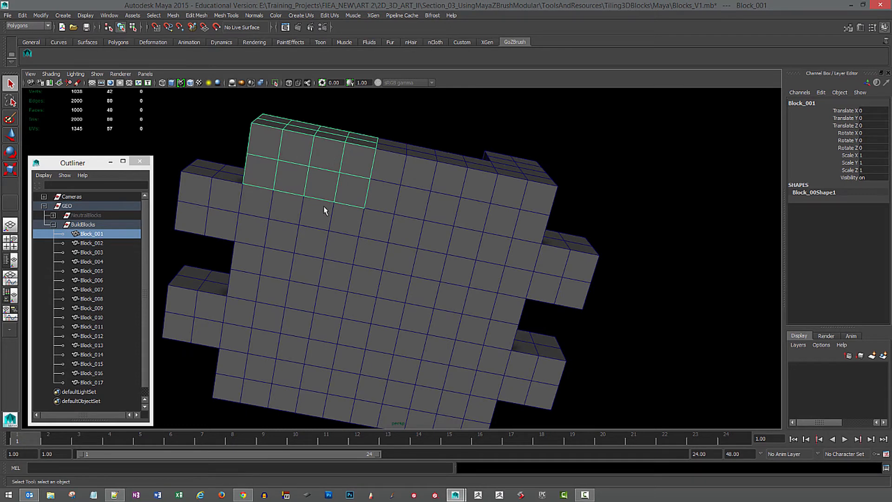
pyautogui.keyDown('alt'); pyautogui.moveTo(382, 191); pyautogui.dragTo(345, 174); pyautogui.keyUp('alt')
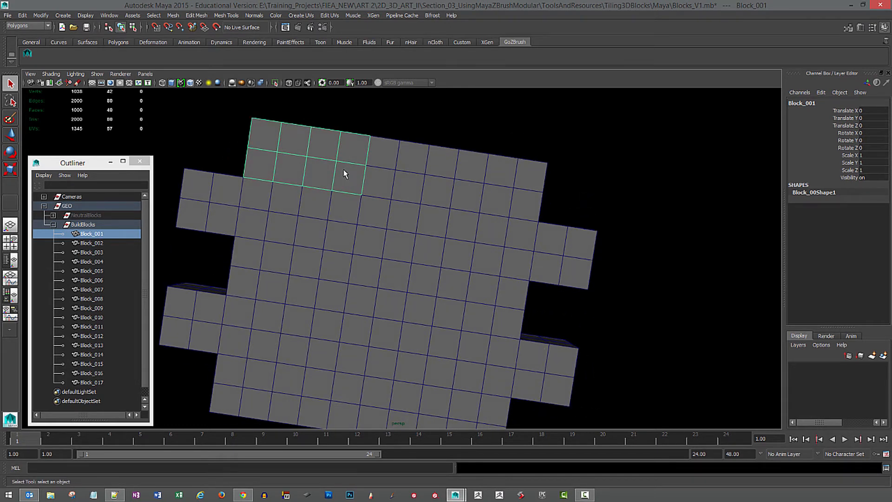
pyautogui.click(387, 168)
pyautogui.click(319, 158)
pyautogui.click(441, 173)
pyautogui.click(354, 173)
pyautogui.click(409, 173)
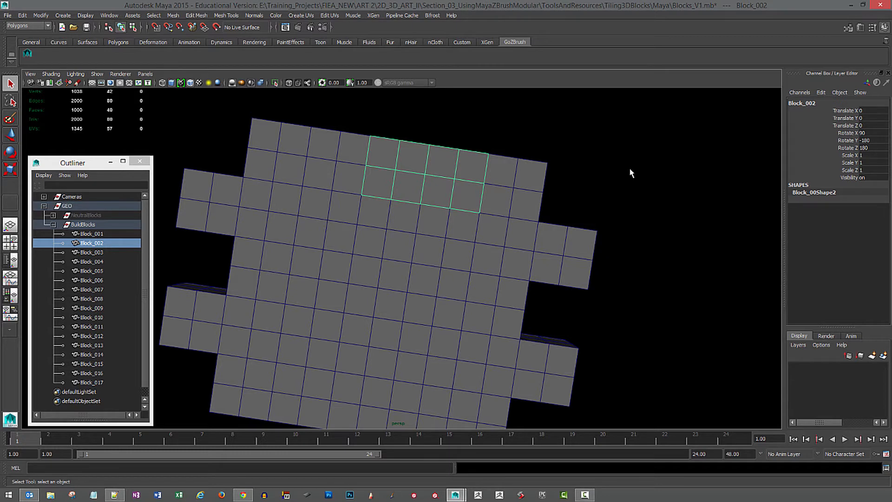
pyautogui.click(302, 160)
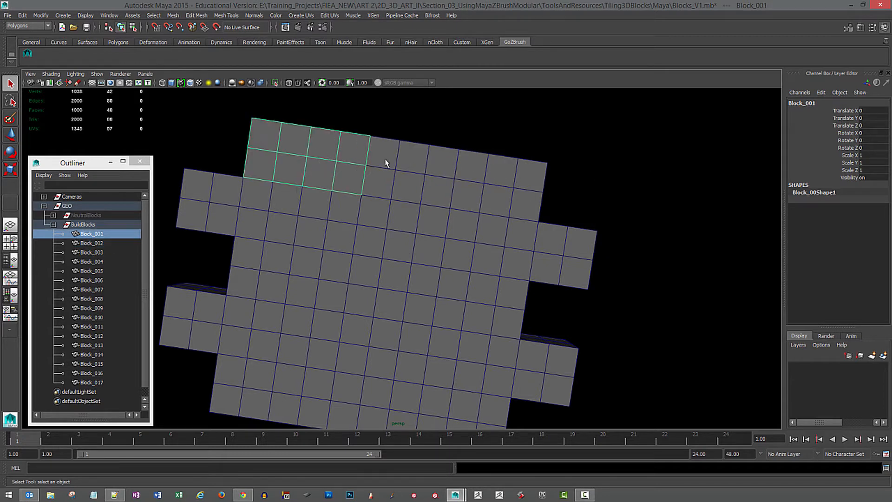
pyautogui.click(421, 177)
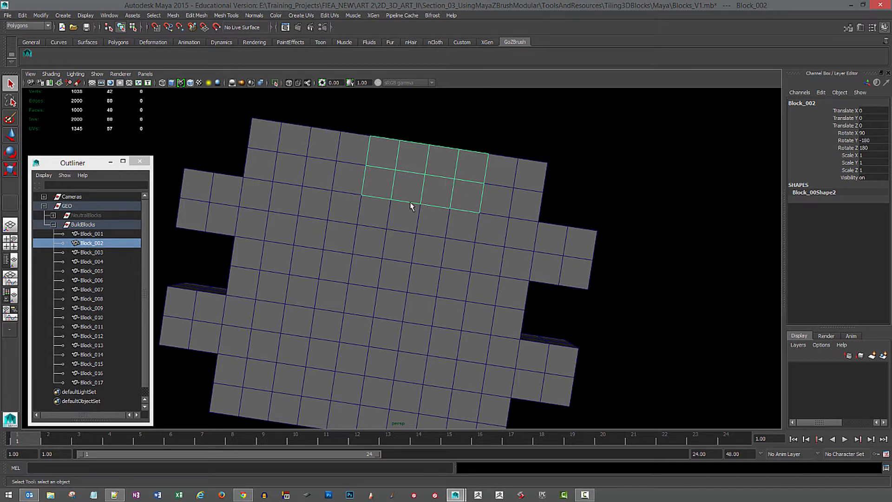
pyautogui.click(312, 179)
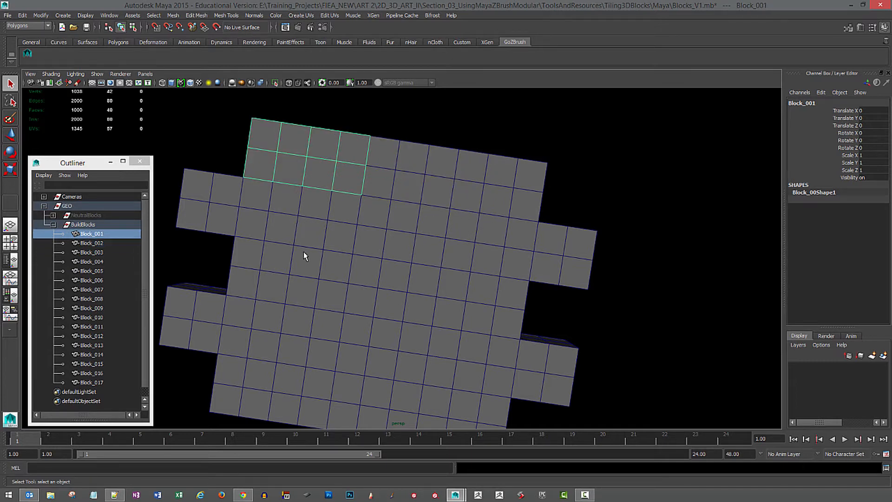
pyautogui.click(303, 235)
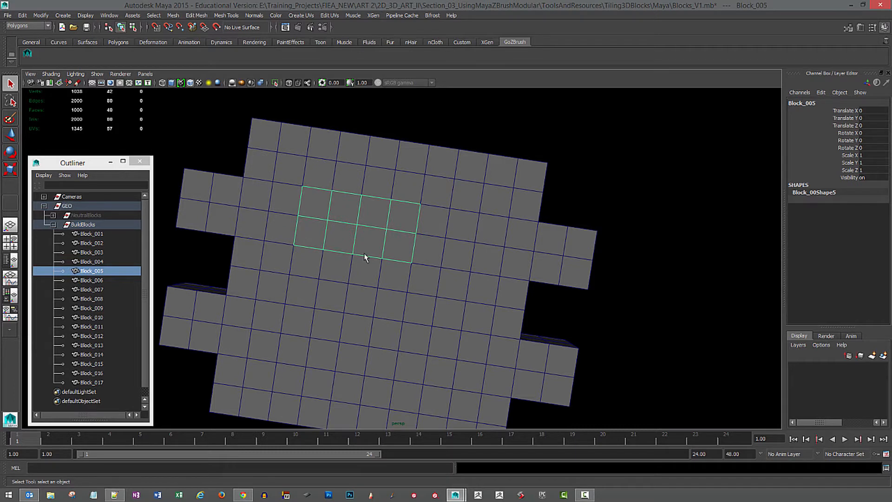
# Try rotating Block_005 by 90 degrees about X and moving it back into its gap, and undo both changes
pyautogui.press('e')
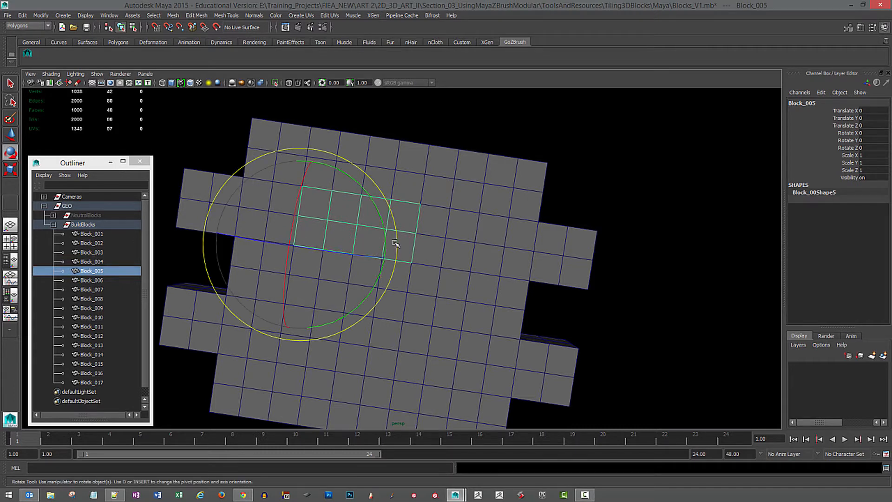
pyautogui.keyDown('alt'); pyautogui.moveTo(399, 243); pyautogui.dragTo(413, 226); pyautogui.keyUp('alt')
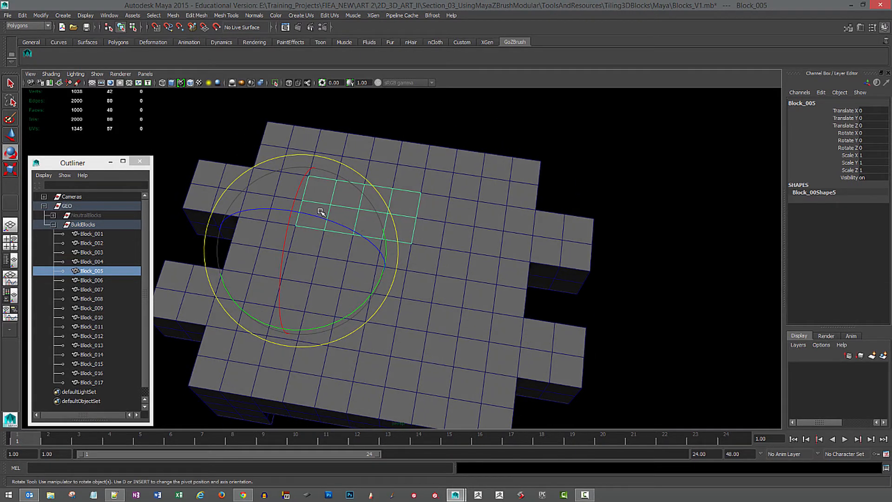
pyautogui.moveTo(305, 184); pyautogui.dragTo(282, 163)
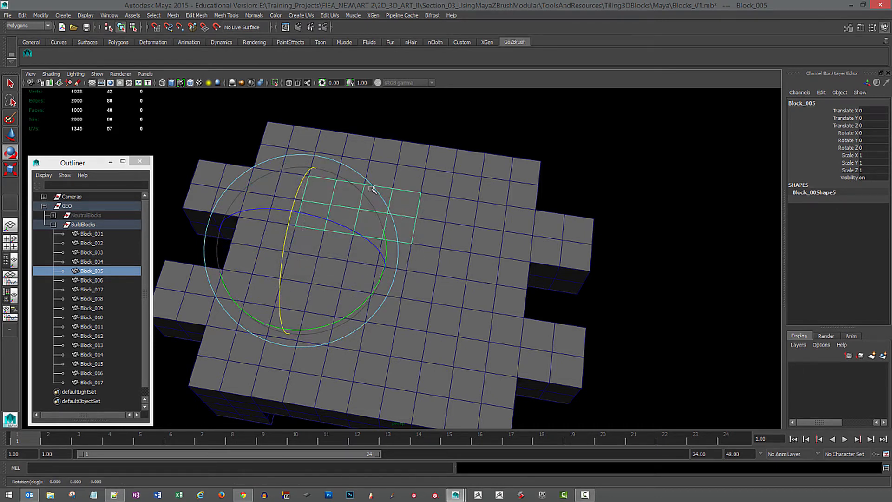
pyautogui.keyDown('alt'); pyautogui.moveTo(432, 213); pyautogui.dragTo(396, 205); pyautogui.keyUp('alt')
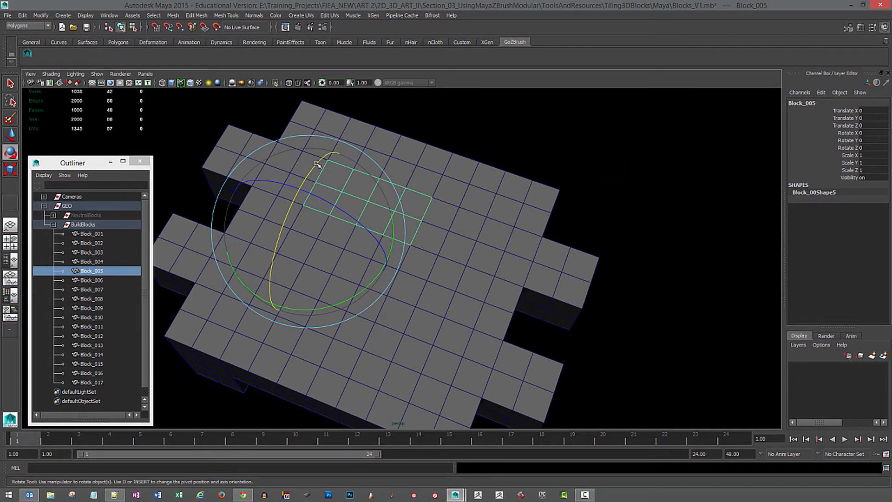
pyautogui.moveTo(315, 172); pyautogui.dragTo(289, 222)
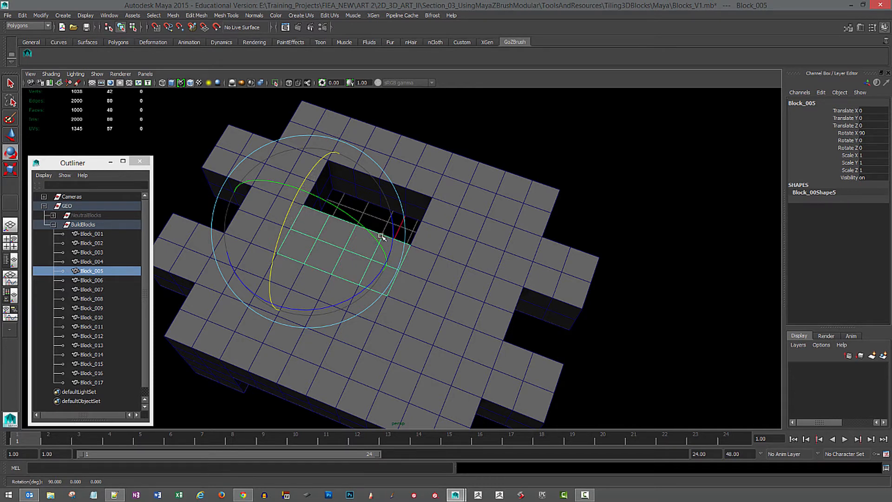
pyautogui.press('w')
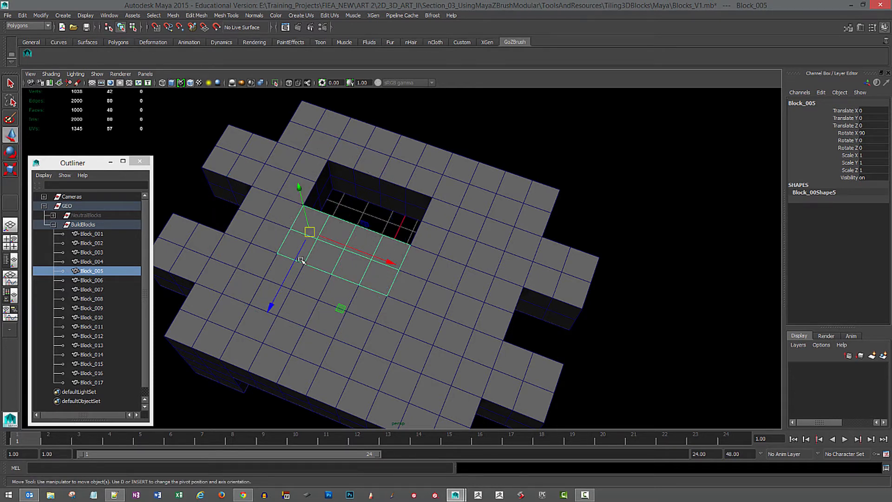
pyautogui.click(287, 275)
pyautogui.moveTo(270, 306); pyautogui.dragTo(316, 218)
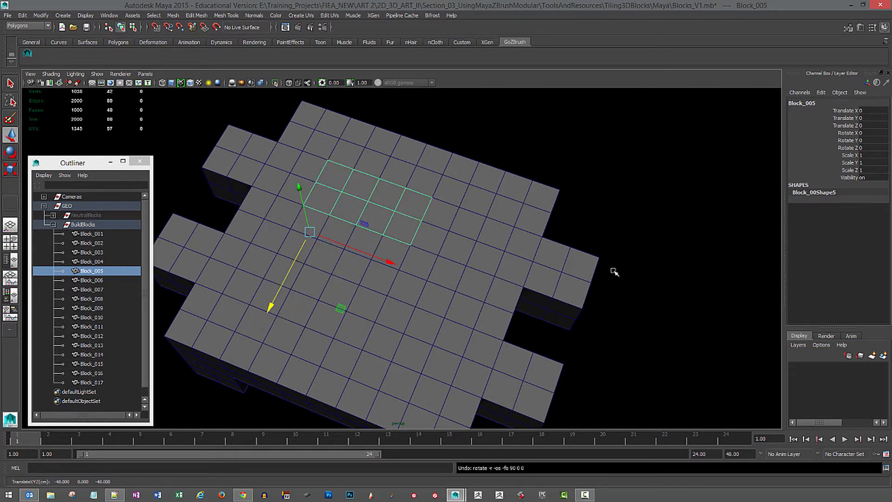
# Examine the whole block layout from an angle, selecting back-row blocks and the small square Block_009
pyautogui.click(617, 211)
pyautogui.keyDown('alt'); pyautogui.moveTo(617, 211); pyautogui.dragTo(341, 259); pyautogui.keyUp('alt')
pyautogui.keyDown('alt'); pyautogui.moveTo(450, 309); pyautogui.dragTo(586, 351); pyautogui.keyUp('alt')
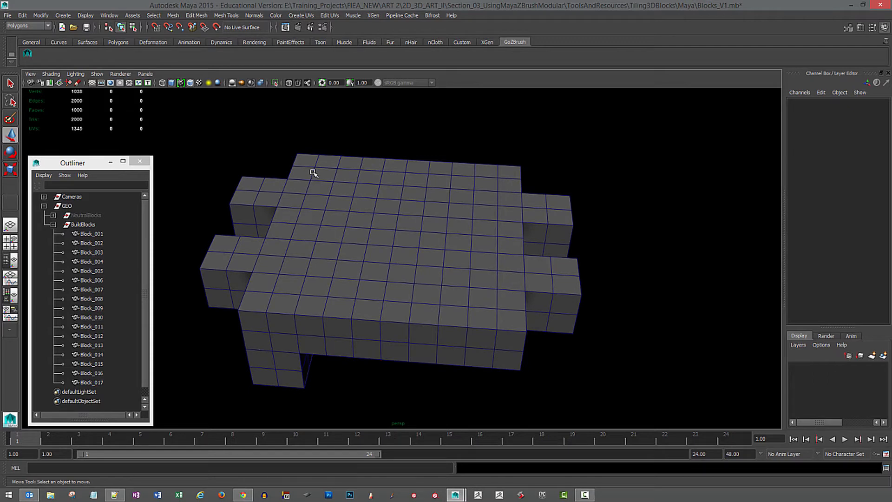
pyautogui.click(424, 179)
pyautogui.click(484, 184)
pyautogui.click(378, 238)
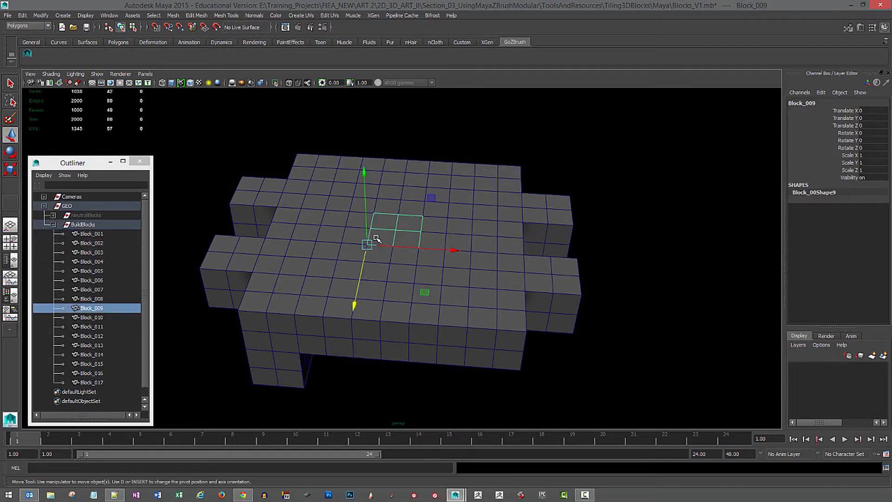
pyautogui.keyDown('alt'); pyautogui.moveTo(322, 239); pyautogui.dragTo(263, 140); pyautogui.keyUp('alt')
# View the OBJ export options for the selected Block_001 without exporting, and check a selection of all the build blocks before clearing it
pyautogui.click(262, 140)
pyautogui.keyDown('alt'); pyautogui.moveTo(255, 153); pyautogui.dragTo(280, 159, button='right'); pyautogui.keyUp('alt')
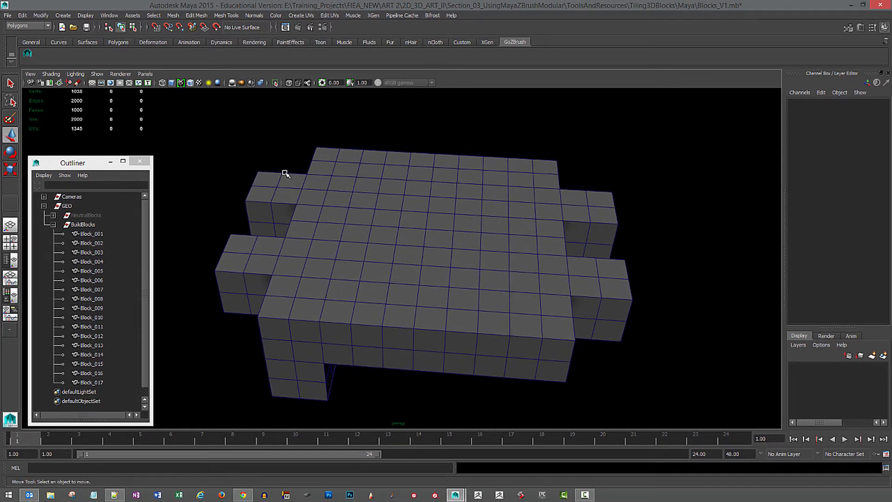
pyautogui.click(333, 167)
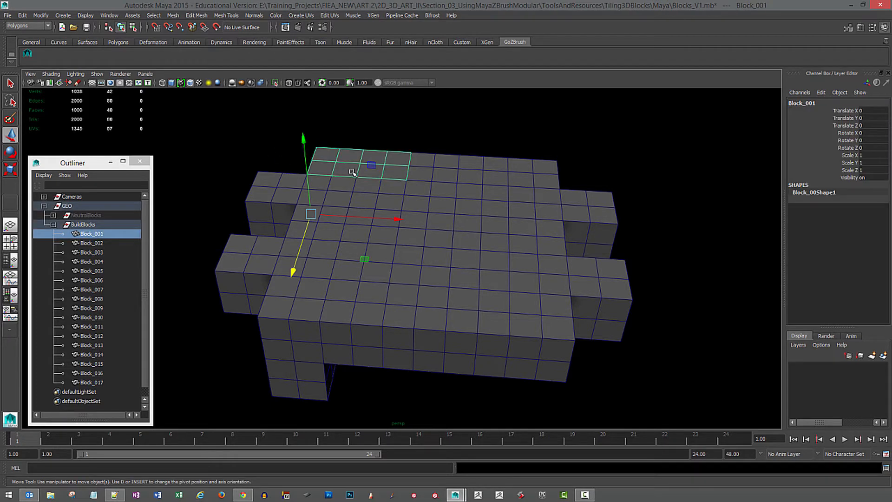
pyautogui.click(24, 16)
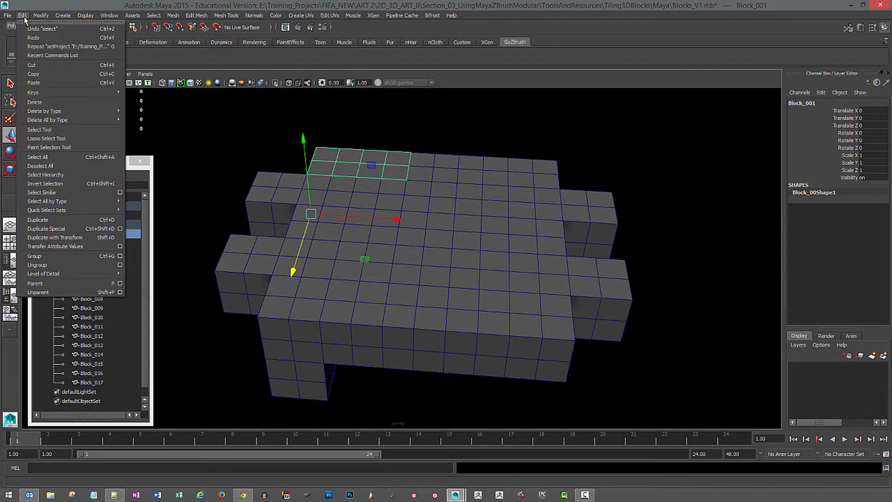
pyautogui.moveTo(9, 18)
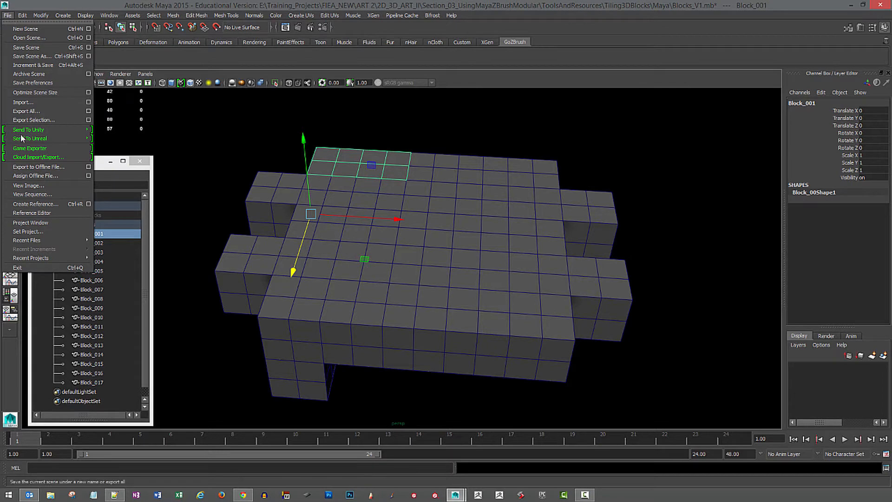
pyautogui.click(90, 119)
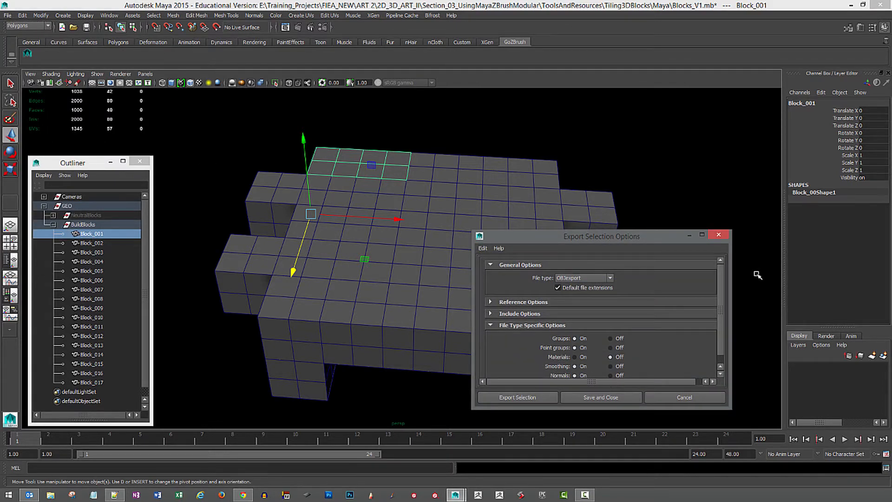
pyautogui.click(721, 239)
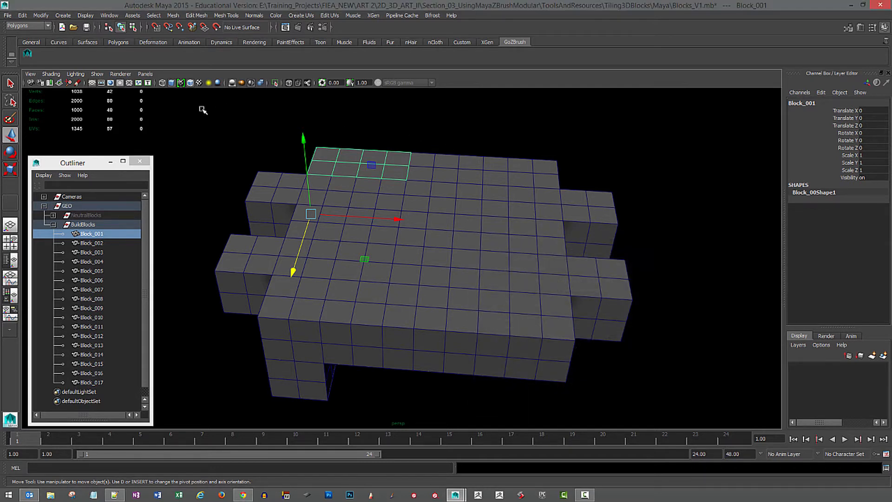
pyautogui.moveTo(203, 110); pyautogui.dragTo(667, 409)
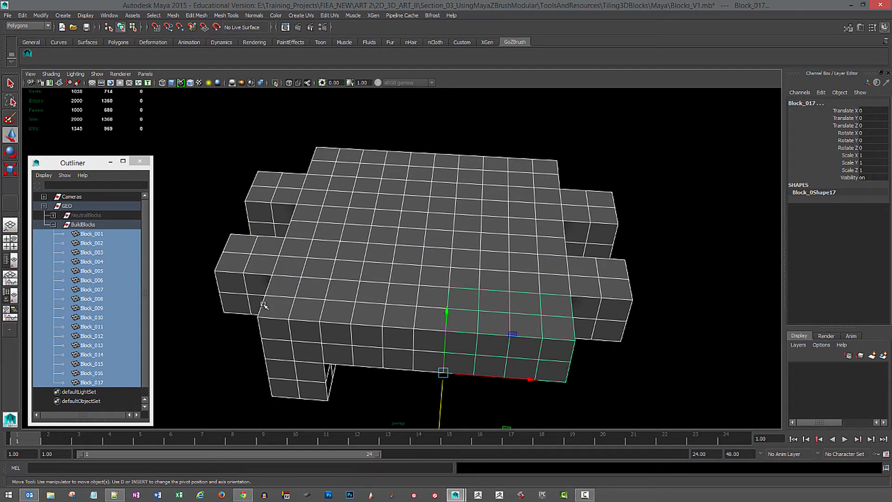
pyautogui.click(229, 320)
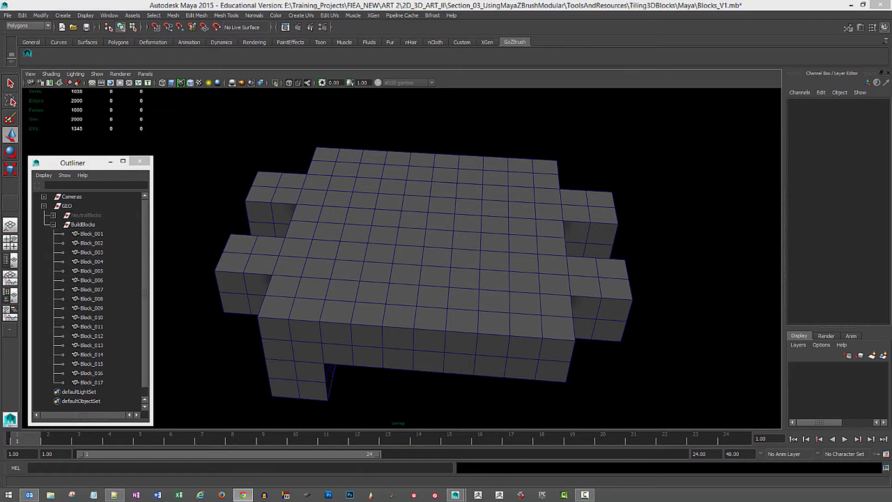
# Switch to Chrome and open the Tools/Resources board from the Pinterest profile
pyautogui.moveTo(0, 46); pyautogui.dragTo(162, 7)
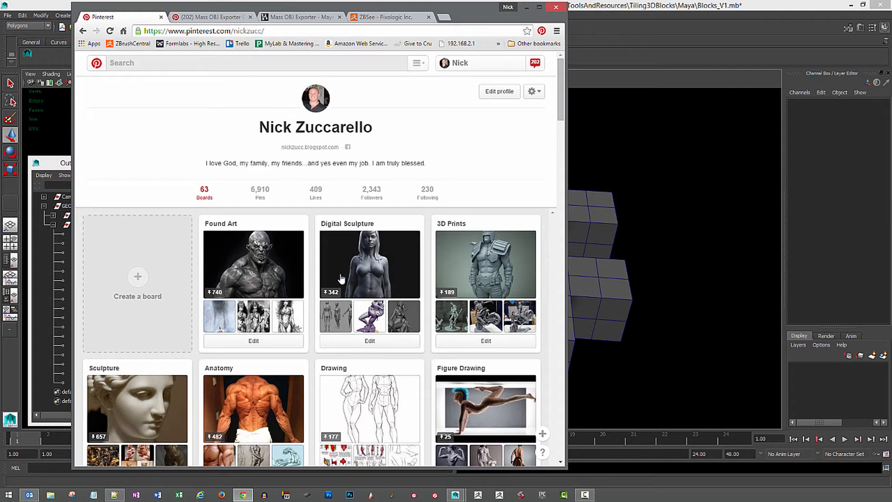
pyautogui.scroll(-20, 315, 303)
pyautogui.scroll(-20, 317, 302)
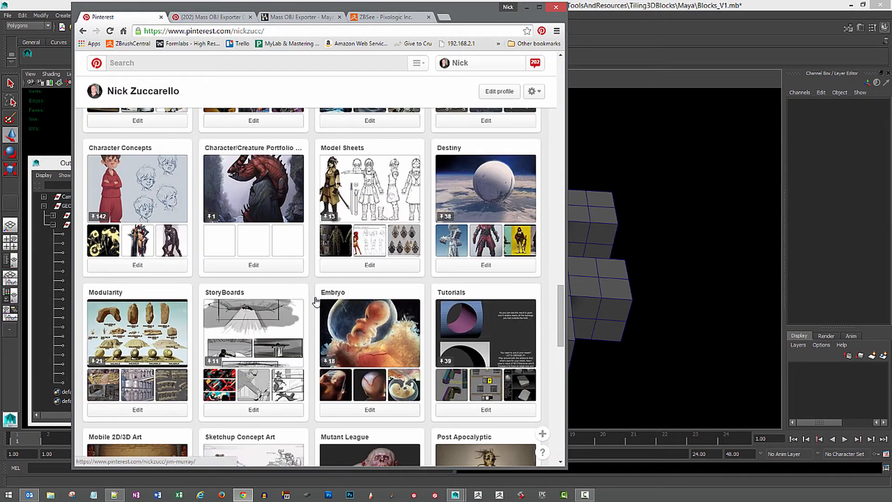
pyautogui.scroll(5, 315, 300)
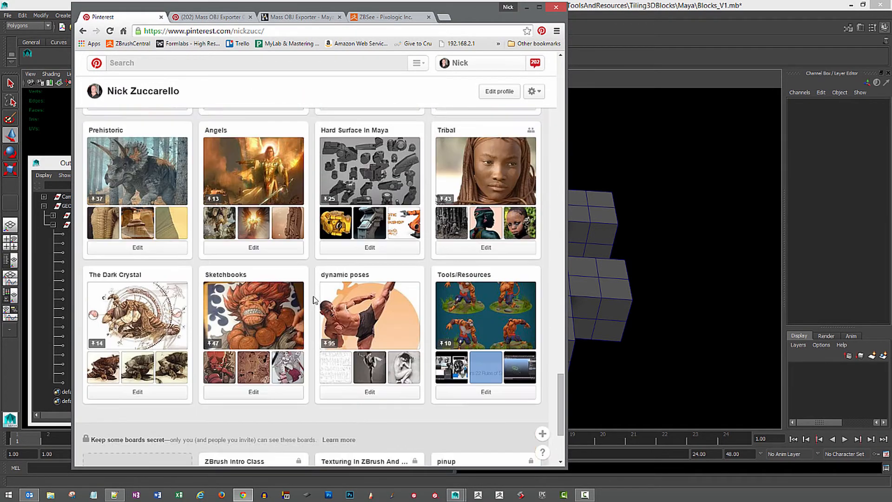
pyautogui.scroll(-5, 314, 300)
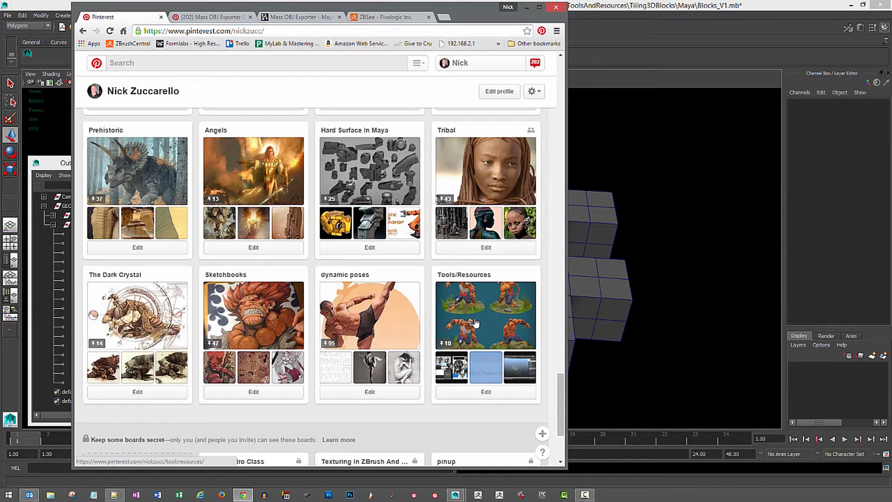
pyautogui.click(506, 336)
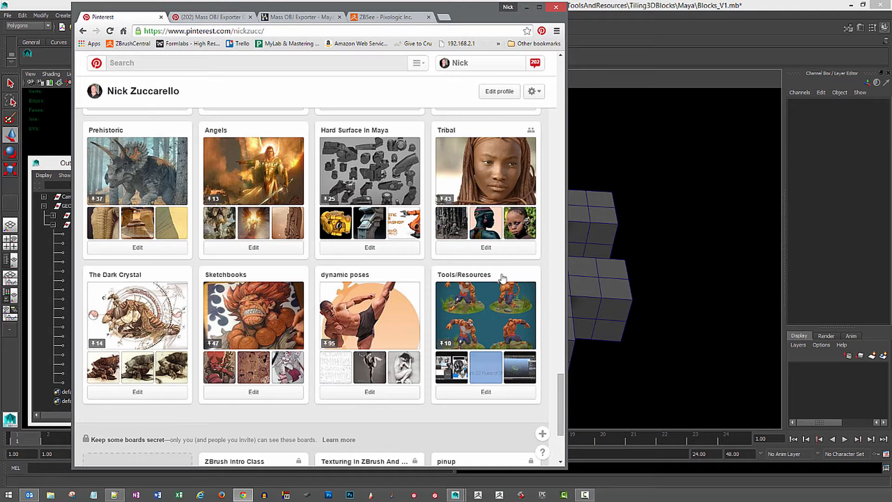
# Find the Mass OBJ Exporter 0.1.0 pin on the board and view its pin page and CreativeCrash download page
pyautogui.scroll(-3, 368, 230)
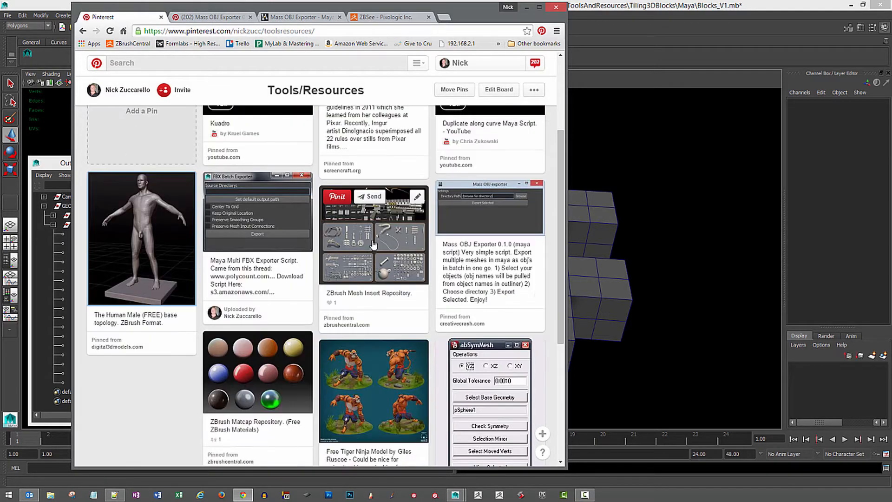
pyautogui.scroll(3, 426, 260)
pyautogui.scroll(-1, 426, 260)
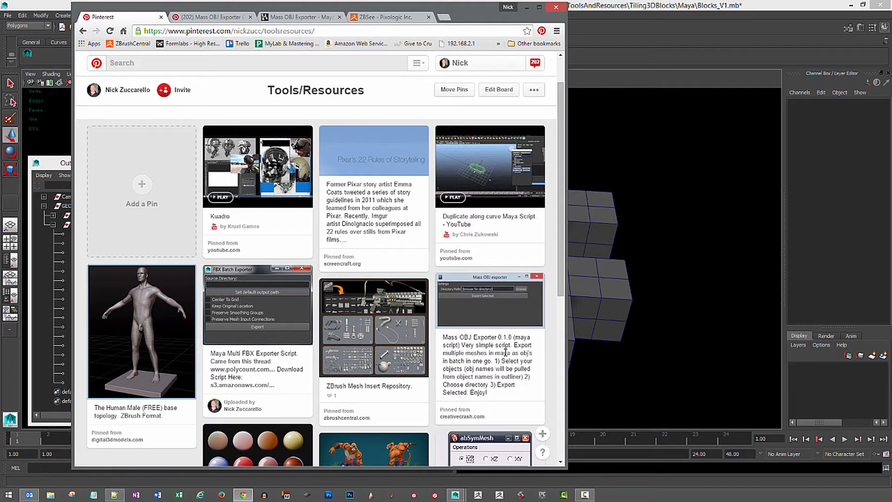
pyautogui.click(208, 17)
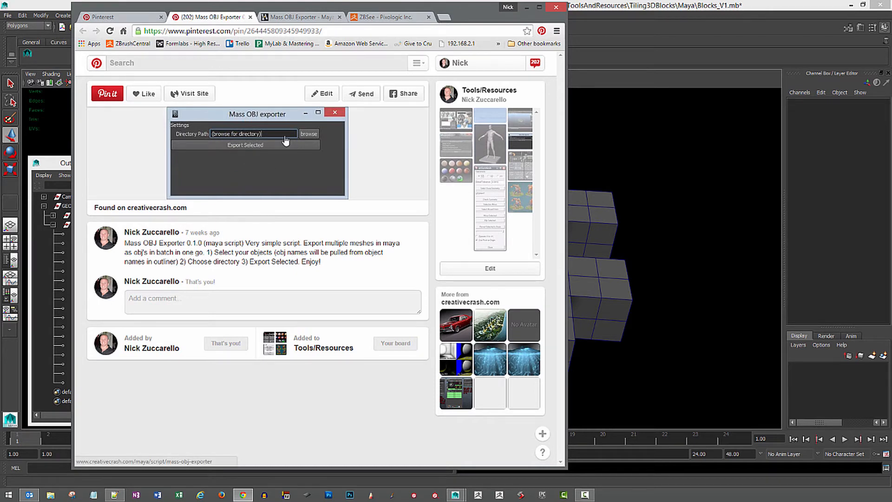
pyautogui.click(281, 18)
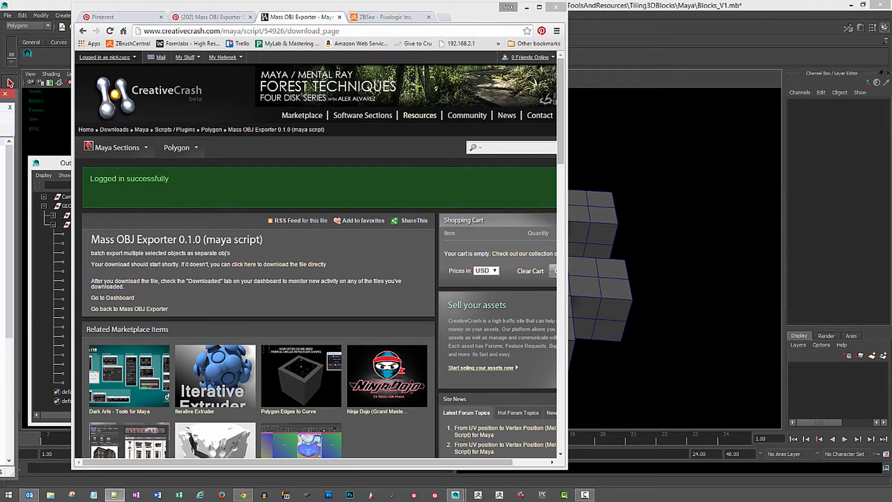
# Switch to Notepad++ and copy the entire text of mass_obj_exporter.py
pyautogui.moveTo(0, 88); pyautogui.dragTo(247, 28)
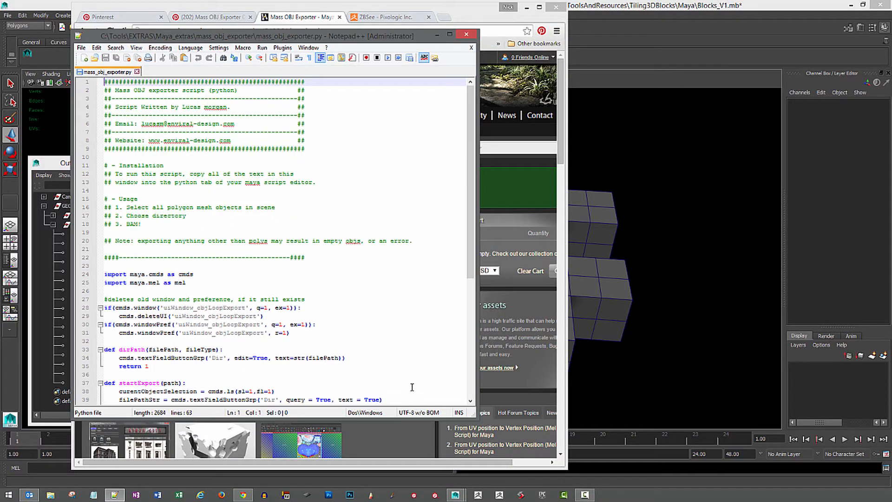
pyautogui.moveTo(470, 412); pyautogui.dragTo(531, 468)
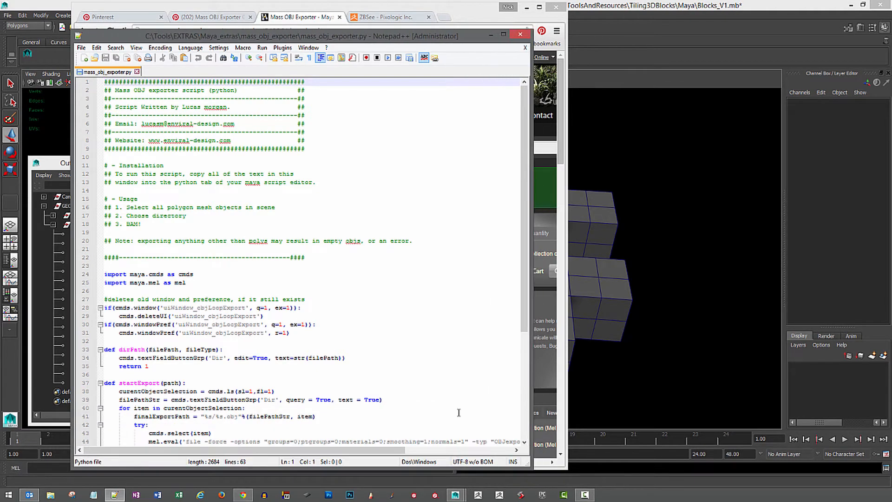
pyautogui.click(360, 308)
pyautogui.hotkey('ctrl', 'a')
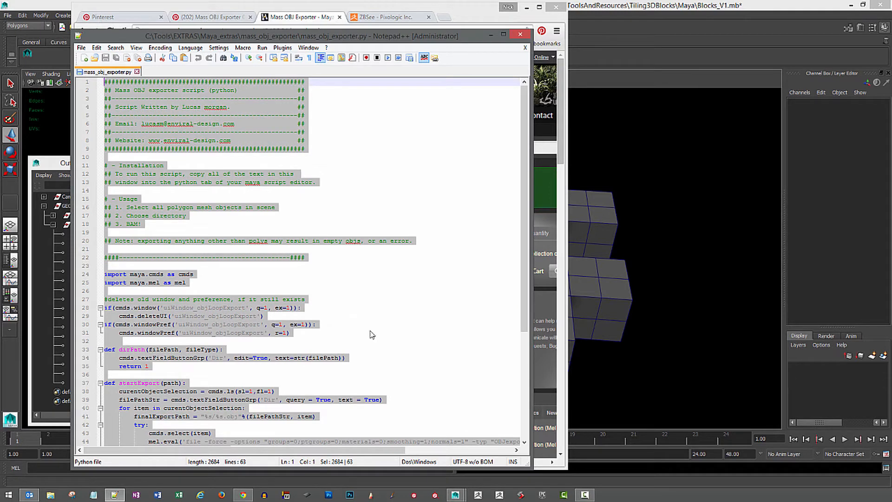
# Return to Maya and bring up the Script Editor with its empty Python input area
pyautogui.click(594, 6)
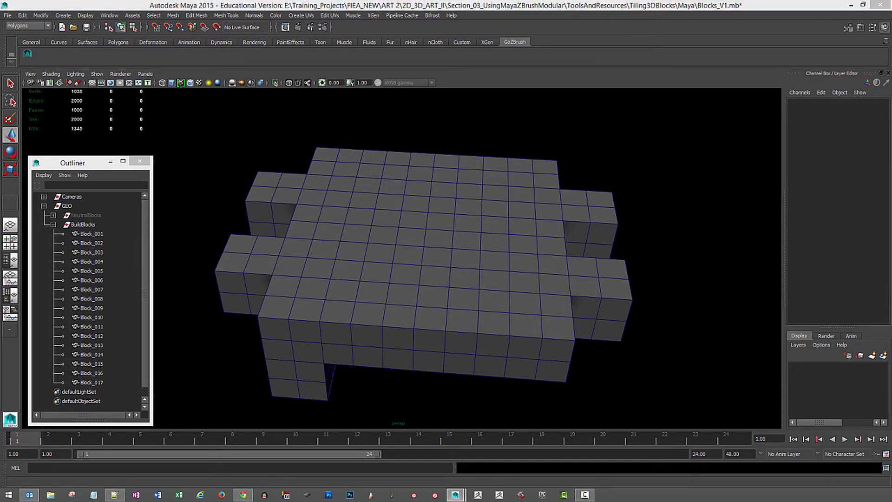
pyautogui.moveTo(0, 163); pyautogui.dragTo(509, 95)
pyautogui.click(290, 268)
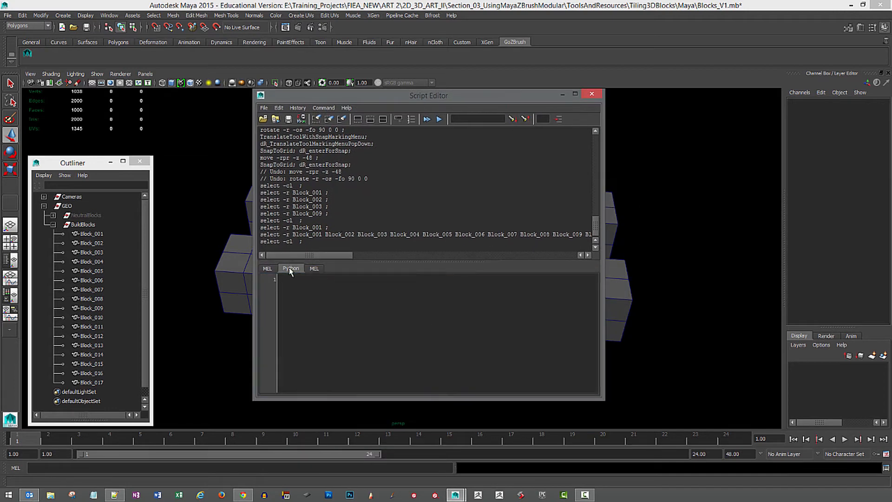
pyautogui.click(279, 108)
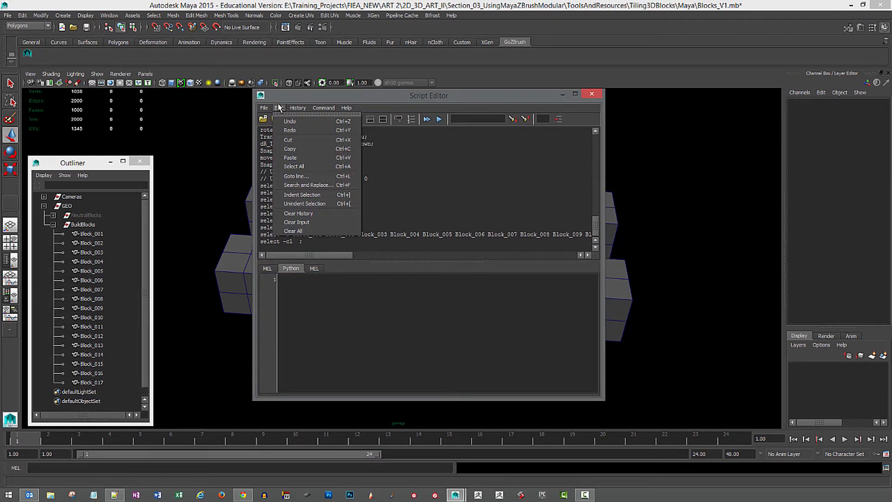
pyautogui.moveTo(293, 107)
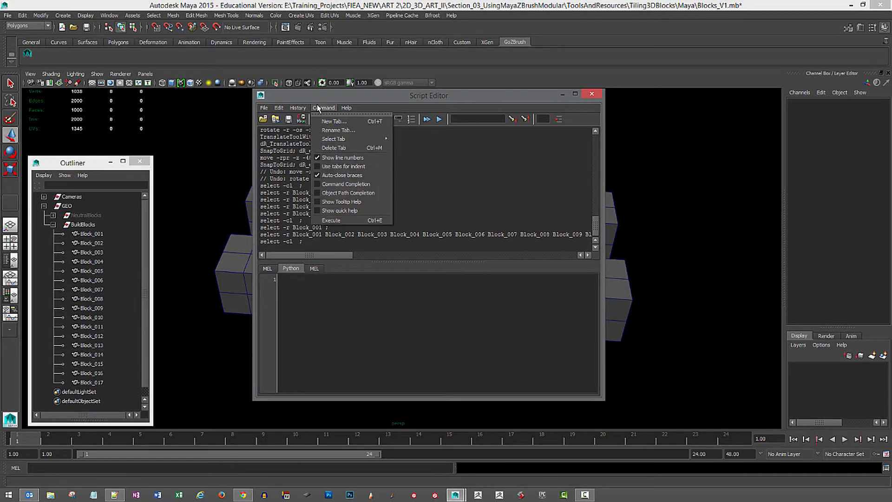
pyautogui.click(331, 220)
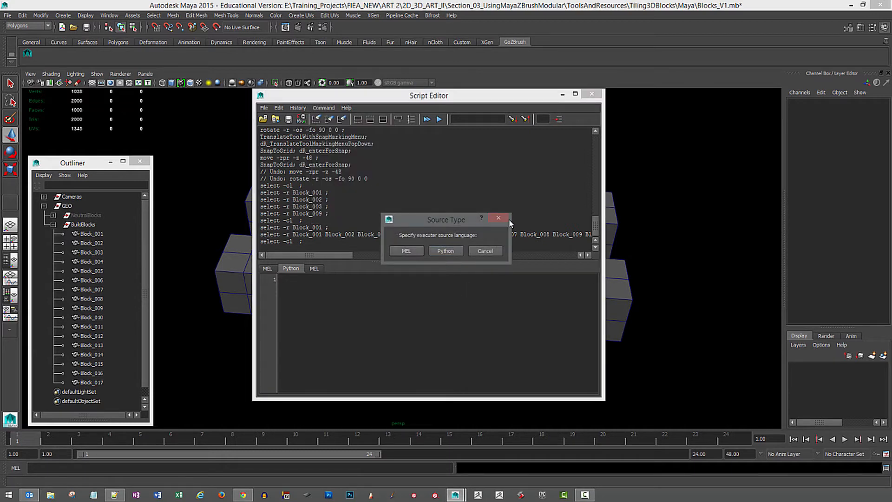
pyautogui.click(484, 250)
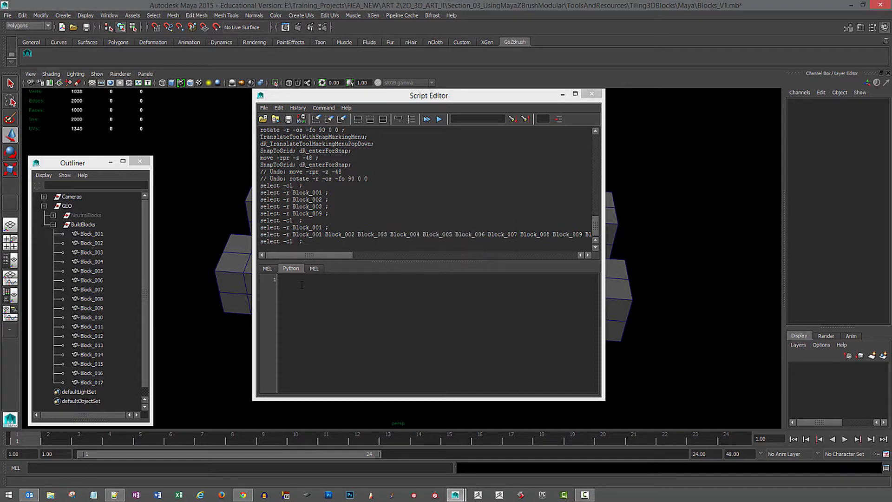
# Paste the exporter script into the Python input area and place the Script Editor clear of the blocks
pyautogui.click(301, 285)
pyautogui.hotkey('ctrl', 'v')
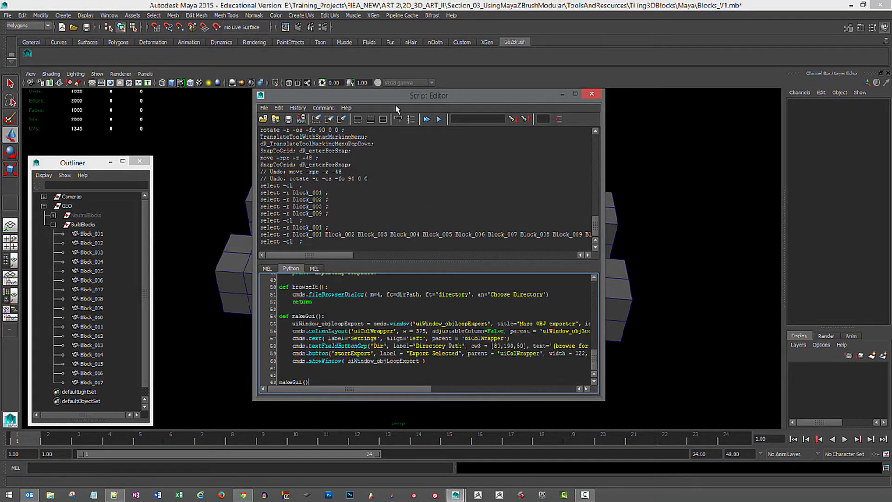
pyautogui.moveTo(396, 109); pyautogui.dragTo(681, 133)
# Select all the blocks from Block_001 to Block_017 and run the whole Mass OBJ exporter script
pyautogui.click(329, 239)
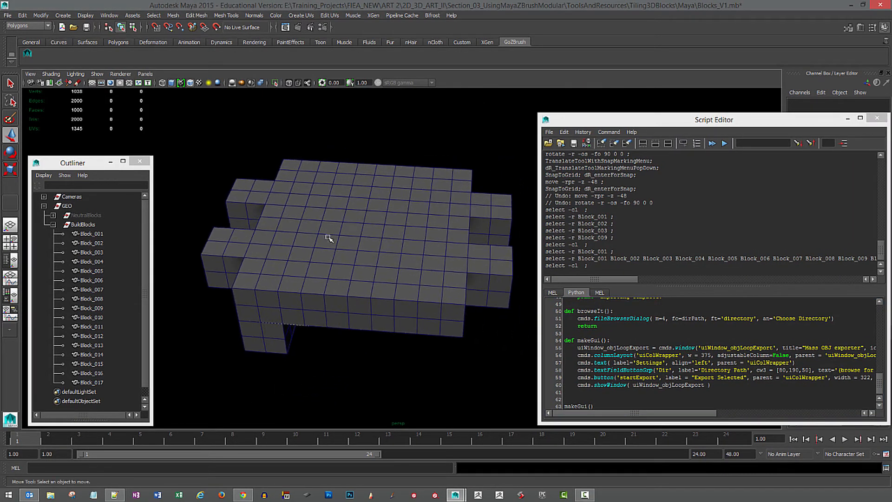
pyautogui.moveTo(207, 141); pyautogui.dragTo(530, 417)
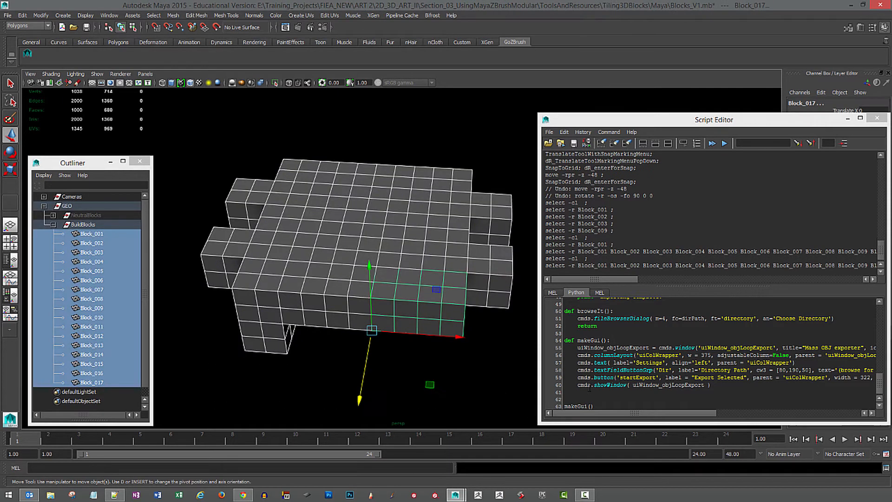
pyautogui.click(675, 369)
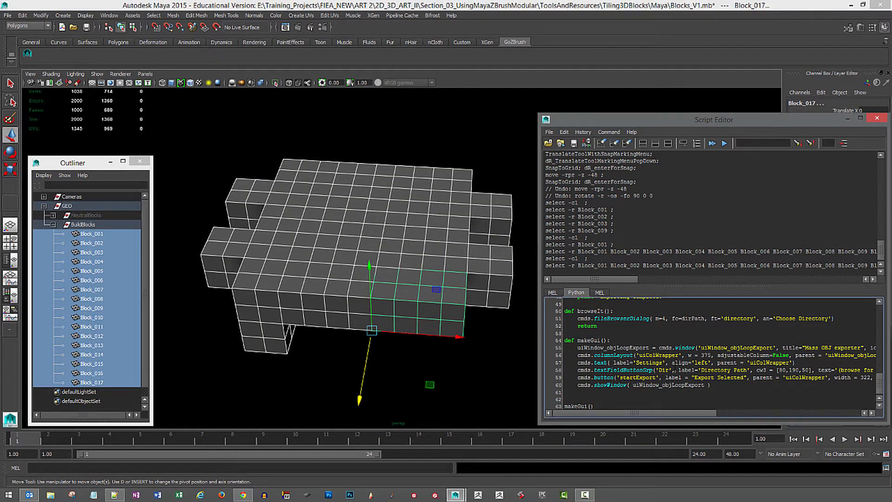
pyautogui.hotkey('ctrl', 'a')
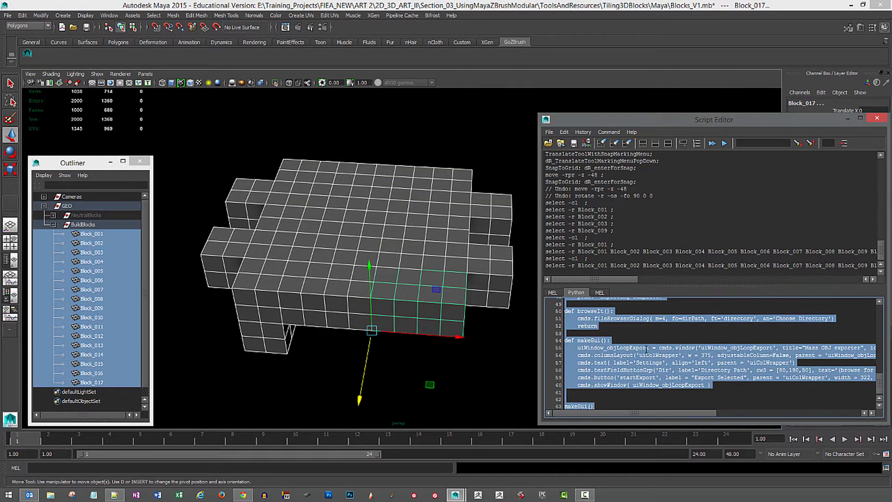
pyautogui.hotkey('ctrl', 'Return')
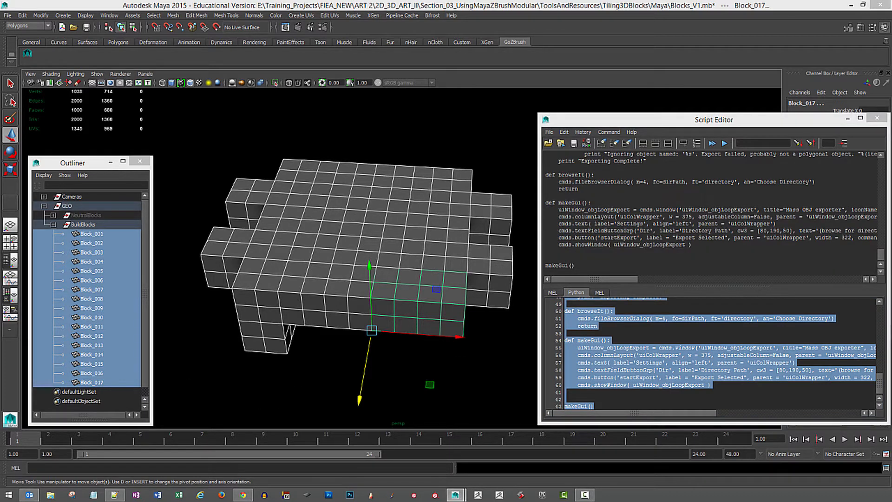
# Bring the Mass OBJ exporter window into view and close it without exporting, leaving only Block_001 selected
pyautogui.moveTo(133, 210); pyautogui.dragTo(233, 212)
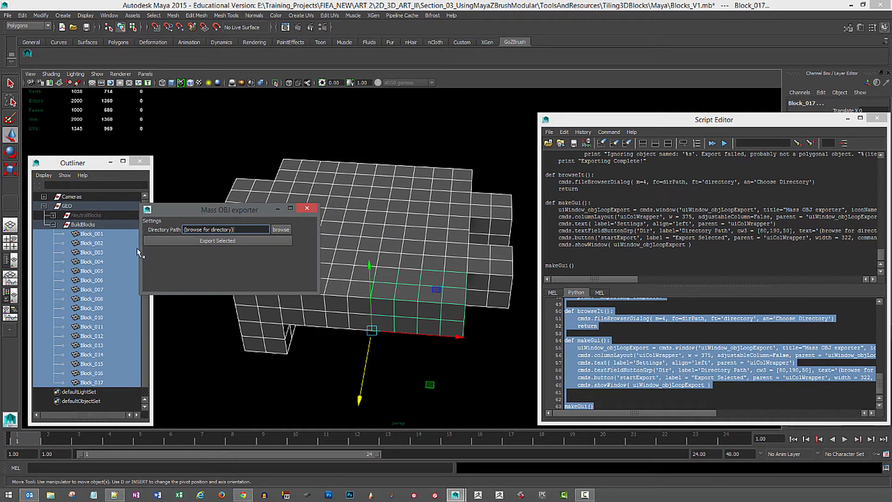
pyautogui.click(305, 213)
pyautogui.click(199, 373)
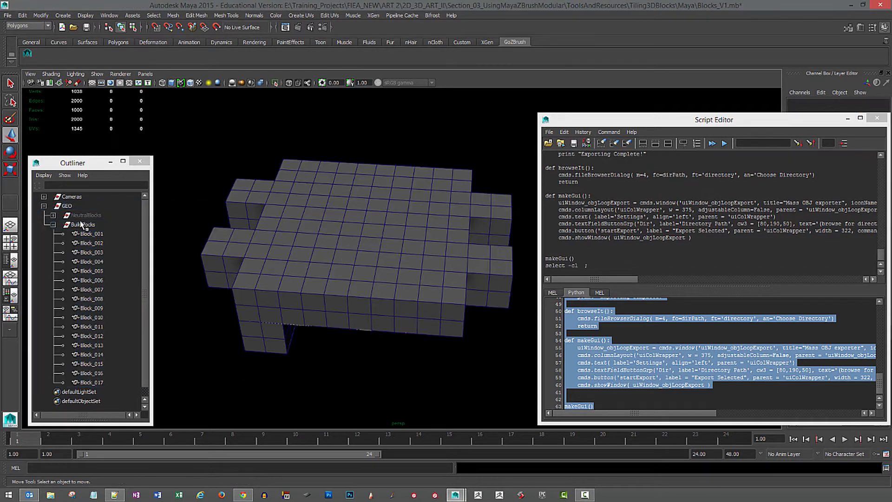
pyautogui.click(93, 235)
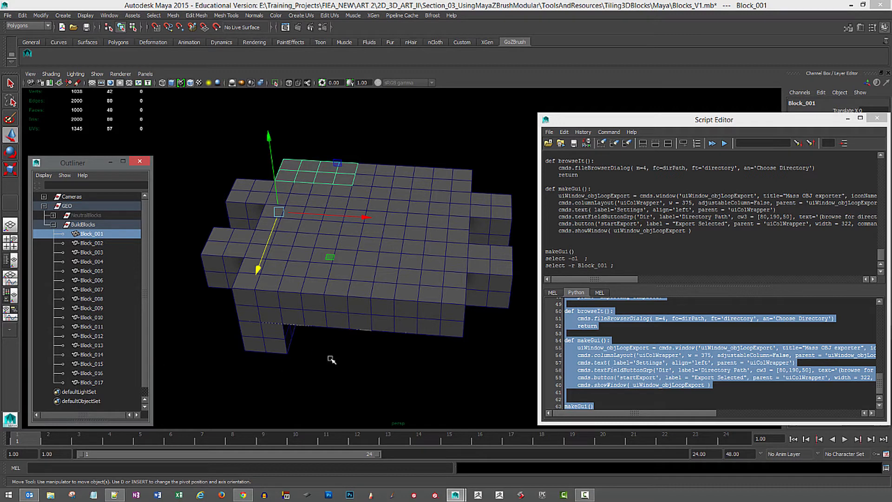
# Switch to ZBrush, make the single stone block tool toolName active and frame it at an angle on the canvas
pyautogui.click(361, 389)
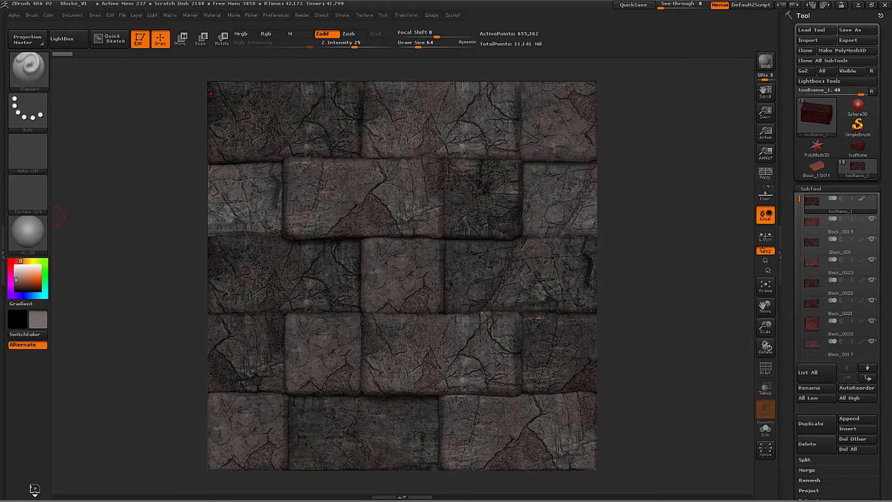
pyautogui.click(853, 149)
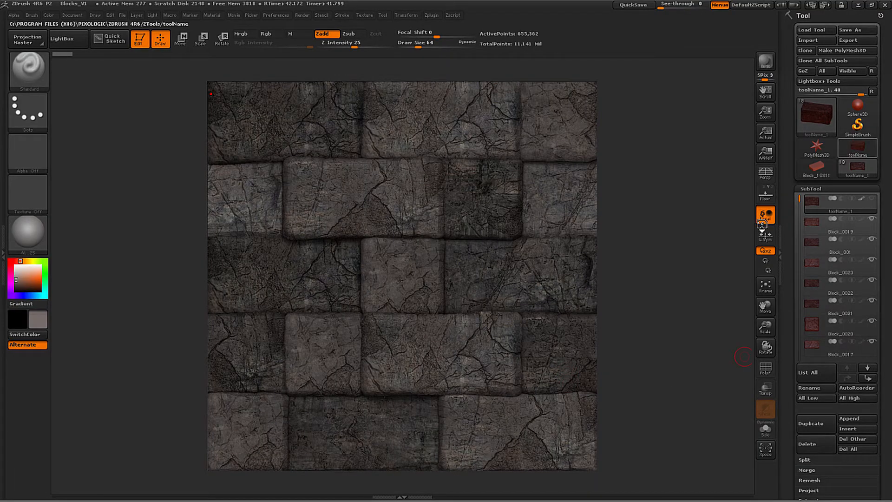
pyautogui.keyDown('alt'); pyautogui.moveTo(677, 279); pyautogui.dragTo(669, 263); pyautogui.keyUp('alt')
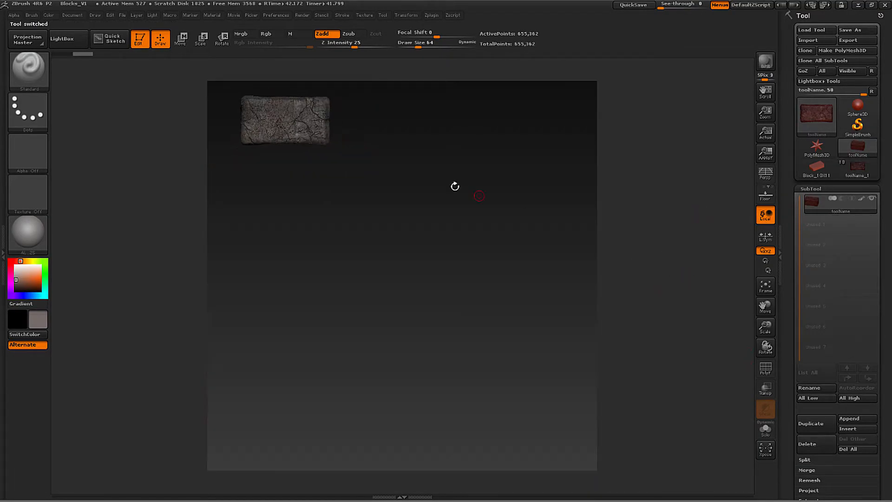
pyautogui.keyDown('alt'); pyautogui.moveTo(479, 189); pyautogui.dragTo(543, 281); pyautogui.keyUp('alt')
# Turn on perspective for the stone block and keep the Tool palette visible
pyautogui.click(780, 171)
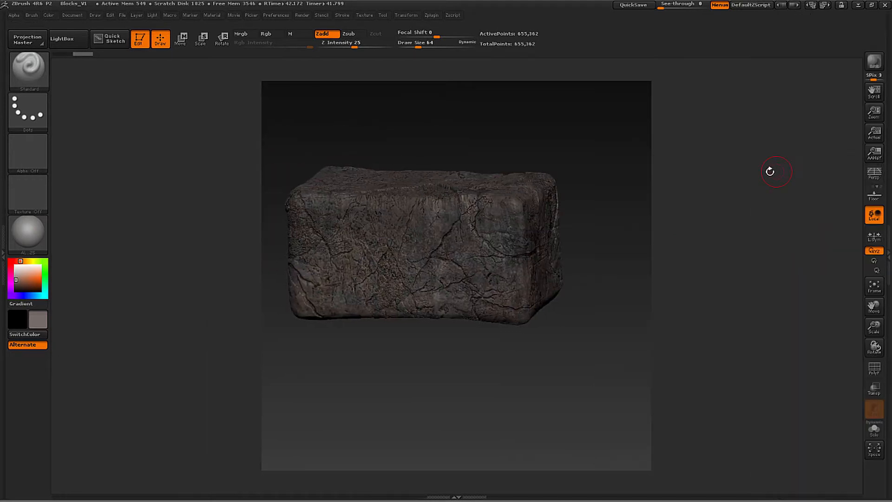
pyautogui.click(888, 255)
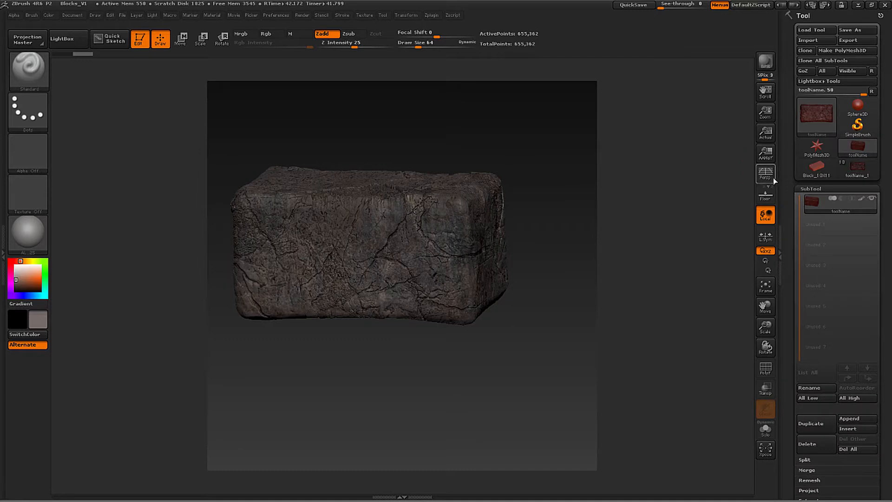
pyautogui.click(768, 174)
pyautogui.moveTo(575, 214)
pyautogui.keyDown('alt'); pyautogui.mouseDown()
pyautogui.moveTo(557, 208)
pyautogui.moveTo(570, 220)
pyautogui.mouseUp(); pyautogui.keyUp('alt')
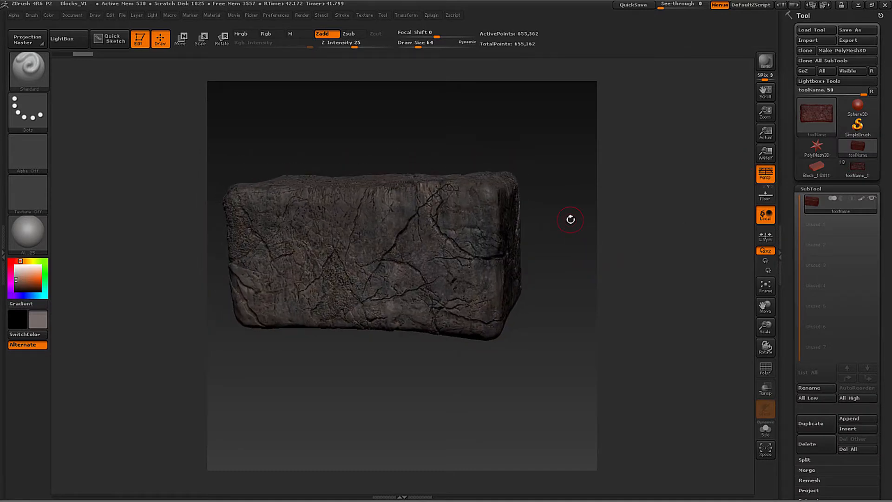
# Turn off the block's polypaint and set the colour to a neutral grey so only the sculpted detail shows
pyautogui.click(861, 197)
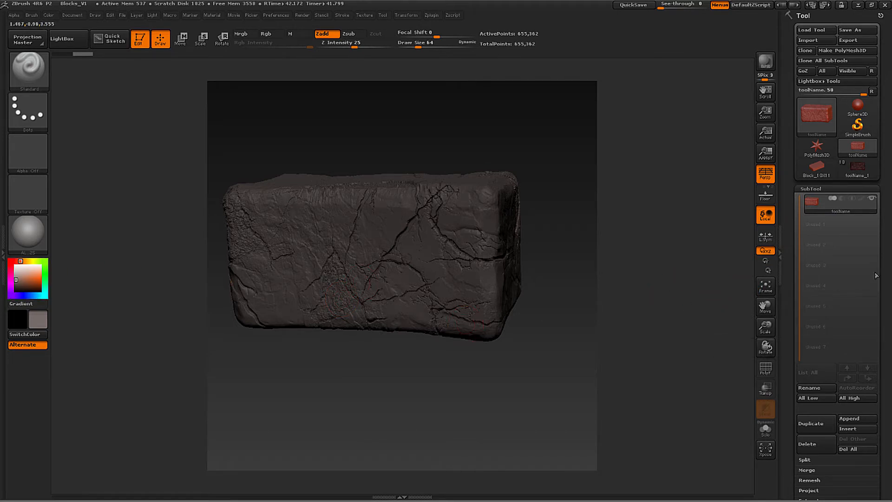
pyautogui.click(10, 277)
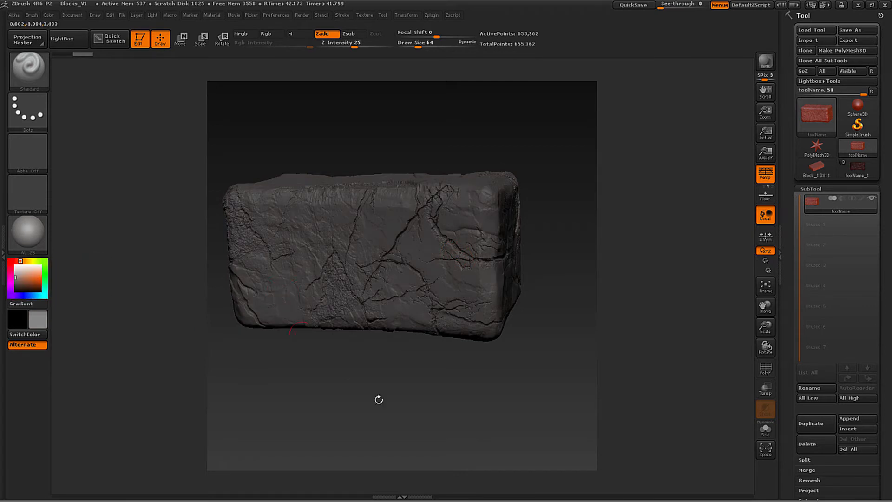
pyautogui.moveTo(476, 419)
pyautogui.mouseDown()
pyautogui.moveTo(507, 432)
pyautogui.moveTo(534, 411)
pyautogui.moveTo(519, 398)
pyautogui.moveTo(551, 412)
pyautogui.moveTo(478, 411)
pyautogui.moveTo(486, 386)
pyautogui.moveTo(458, 374)
pyautogui.moveTo(442, 387)
pyautogui.moveTo(460, 397)
pyautogui.moveTo(434, 411)
pyautogui.moveTo(476, 401)
pyautogui.moveTo(469, 395)
pyautogui.moveTo(453, 398)
pyautogui.moveTo(478, 402)
pyautogui.moveTo(482, 419)
pyautogui.moveTo(440, 394)
pyautogui.moveTo(470, 402)
pyautogui.mouseUp()
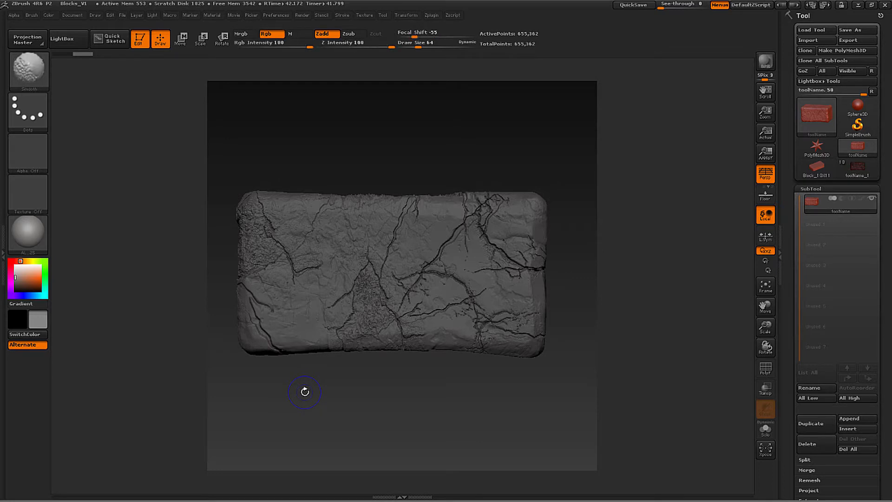
# Step the block down to its lowest subdivision level and show its polyframe to examine the base mesh
pyautogui.hotkey('shift', 'd')
pyautogui.hotkey('shift', 'd')
pyautogui.hotkey('shift', 'd')
pyautogui.hotkey('shift', 'd')
pyautogui.hotkey('shift', 'd')
pyautogui.hotkey('shift', 'd')
pyautogui.hotkey('shift', 'd')
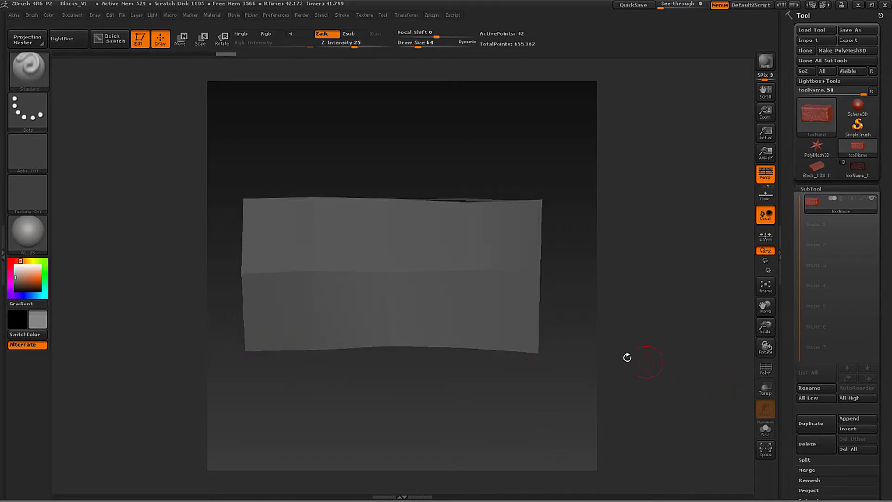
pyautogui.click(765, 370)
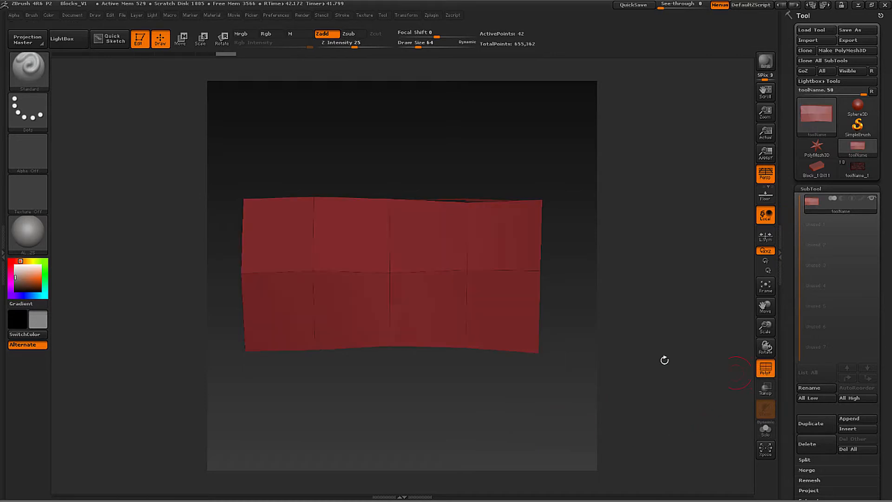
pyautogui.moveTo(579, 299); pyautogui.dragTo(544, 423)
pyautogui.moveTo(414, 410); pyautogui.dragTo(417, 278)
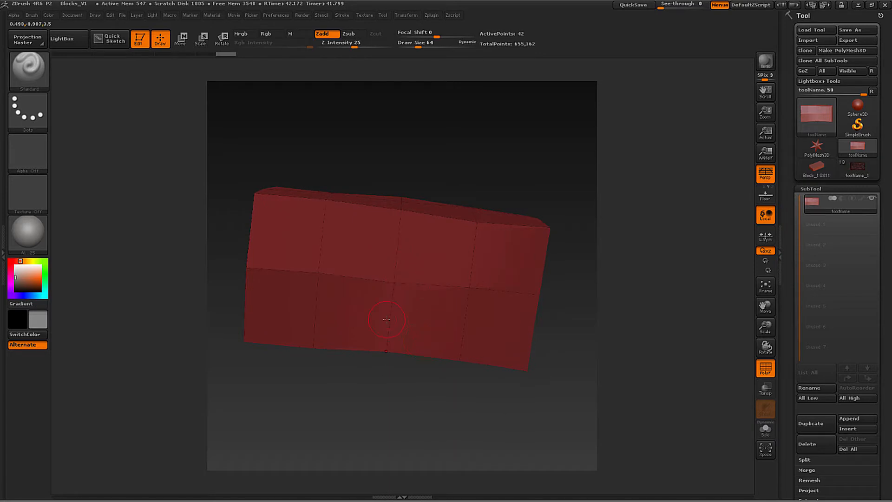
# Step the block back up to its highest subdivision level and turn off the polyframe to examine the sculpted cracks
pyautogui.press('d')
pyautogui.press('d')
pyautogui.press('d')
pyautogui.press('d')
pyautogui.press('d')
pyautogui.press('d')
pyautogui.press('d')
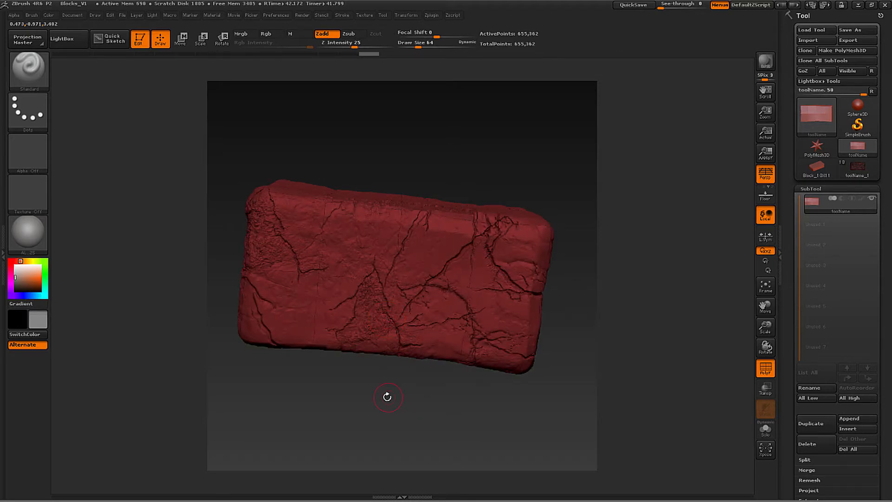
pyautogui.moveTo(387, 397); pyautogui.dragTo(449, 393)
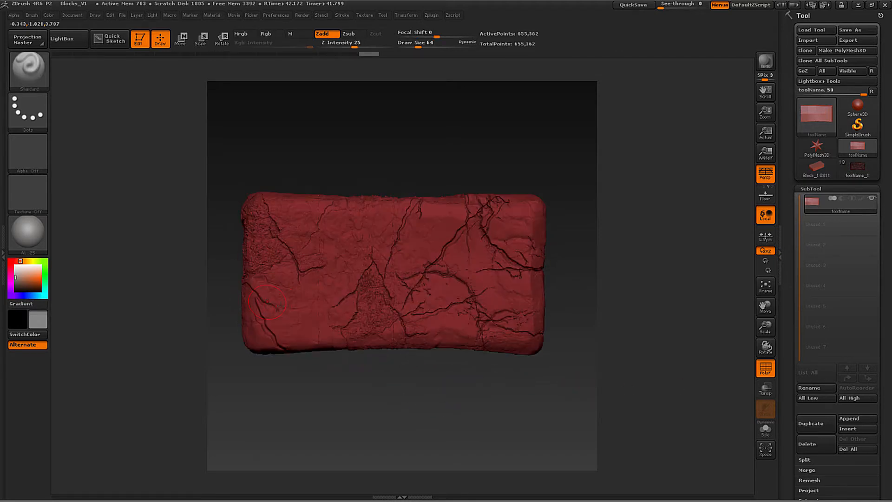
pyautogui.click(765, 368)
pyautogui.moveTo(551, 429)
pyautogui.mouseDown()
pyautogui.moveTo(528, 427)
pyautogui.moveTo(535, 428)
pyautogui.mouseUp()
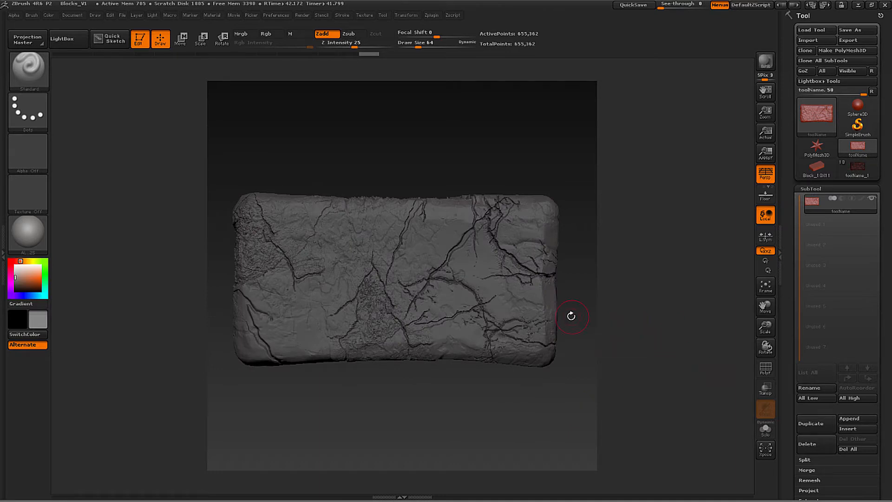
# Drop the block to its lowest subdivision level
pyautogui.press('shift')
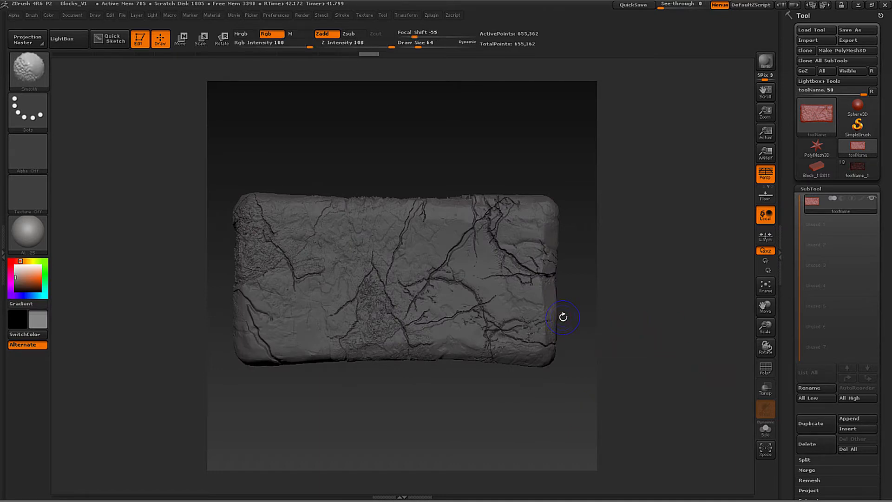
pyautogui.hotkey('shift', 'd')
pyautogui.hotkey('shift', 'd')
pyautogui.hotkey('shift', 'd')
pyautogui.hotkey('shift', 'd')
pyautogui.hotkey('shift', 'd')
pyautogui.hotkey('shift', 'd')
pyautogui.hotkey('shift', 'd')
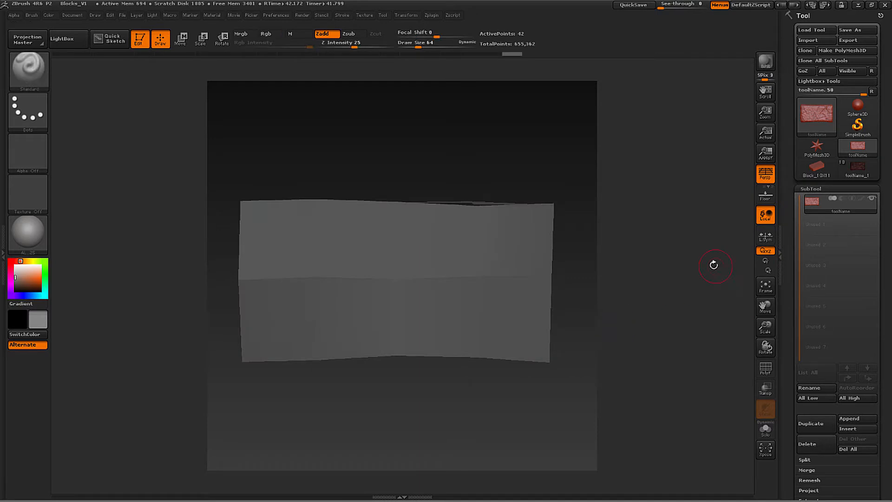
# Duplicate the low-level block subtool nine times
pyautogui.moveTo(565, 169); pyautogui.dragTo(561, 180)
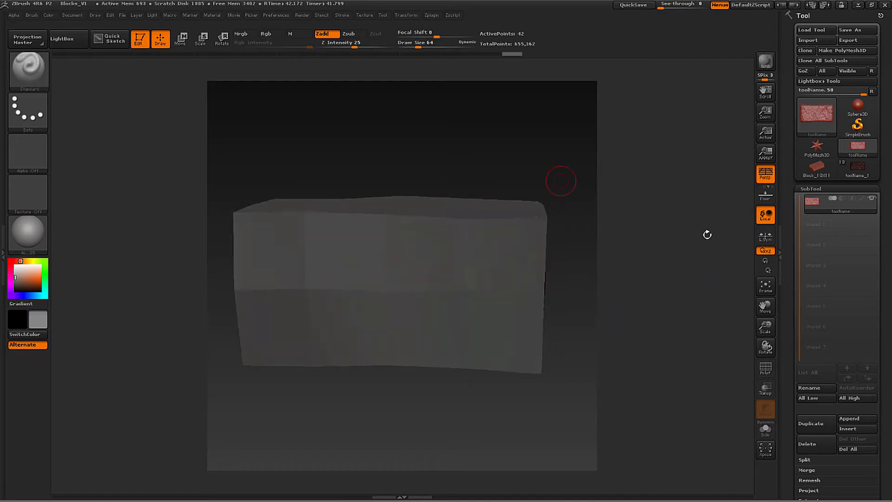
pyautogui.moveTo(795, 224); pyautogui.dragTo(793, 194)
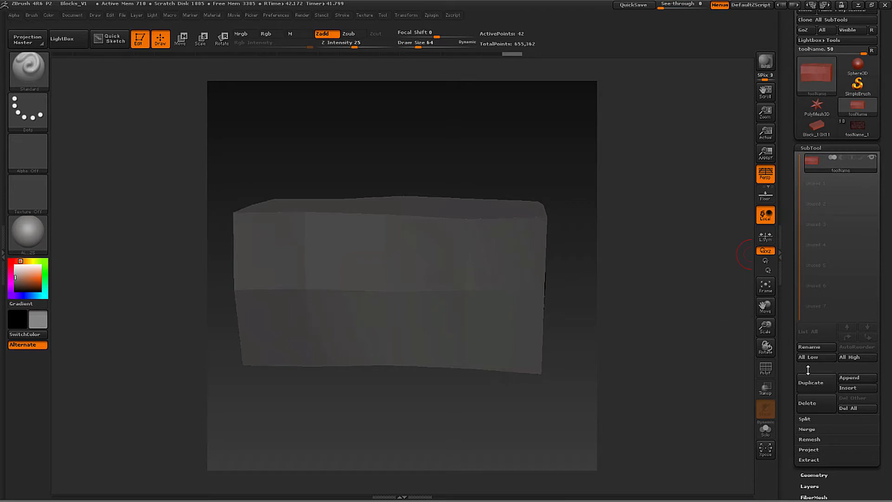
pyautogui.click(816, 385)
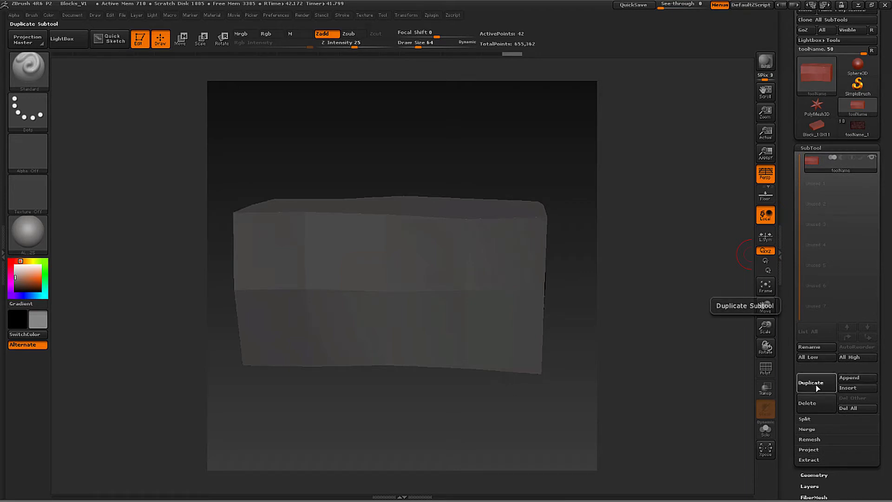
pyautogui.click(816, 385)
pyautogui.click(816, 384)
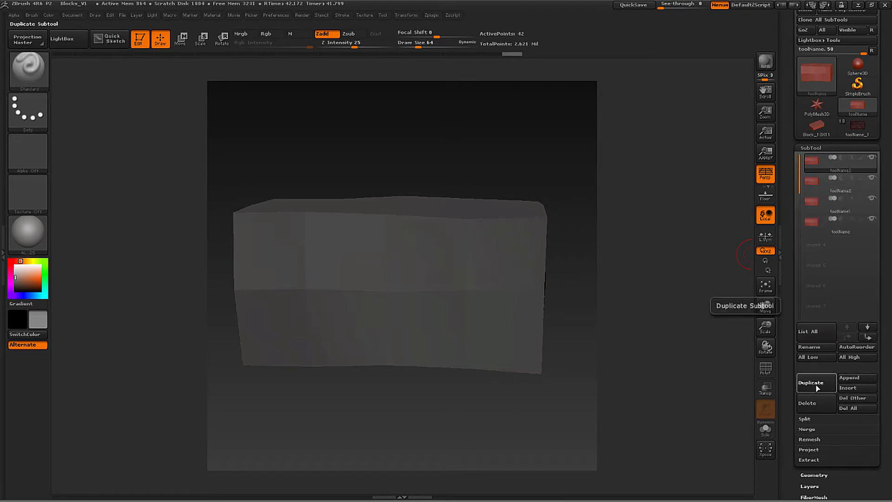
pyautogui.click(816, 384)
pyautogui.click(816, 385)
pyautogui.click(816, 385)
pyautogui.click(816, 384)
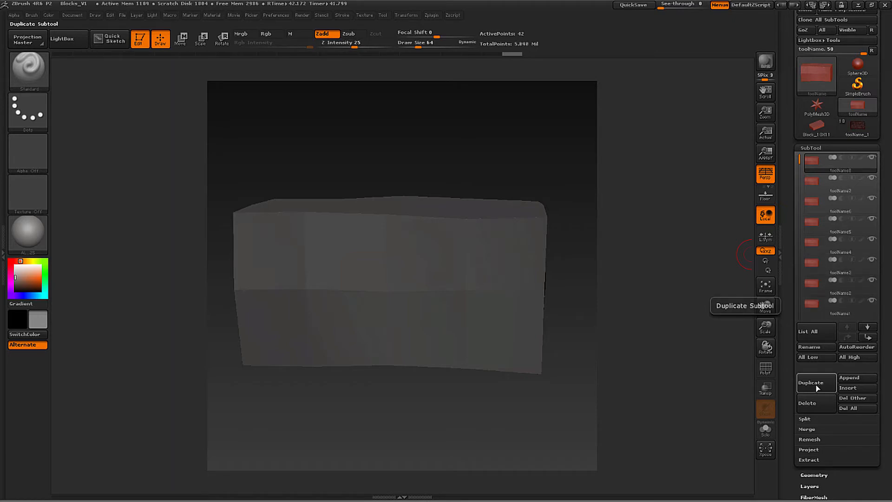
# Turn on Solo to isolate the active block subtool and view it smaller at an angle
pyautogui.click(765, 429)
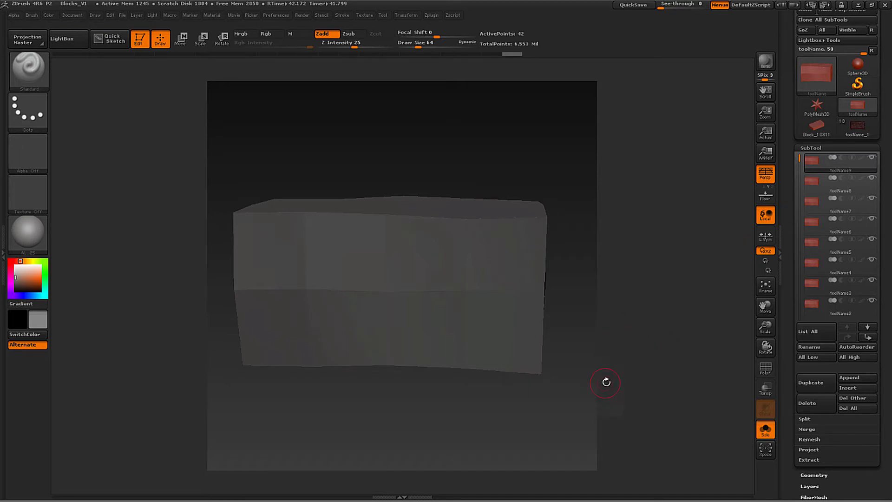
pyautogui.moveTo(606, 382); pyautogui.dragTo(597, 356)
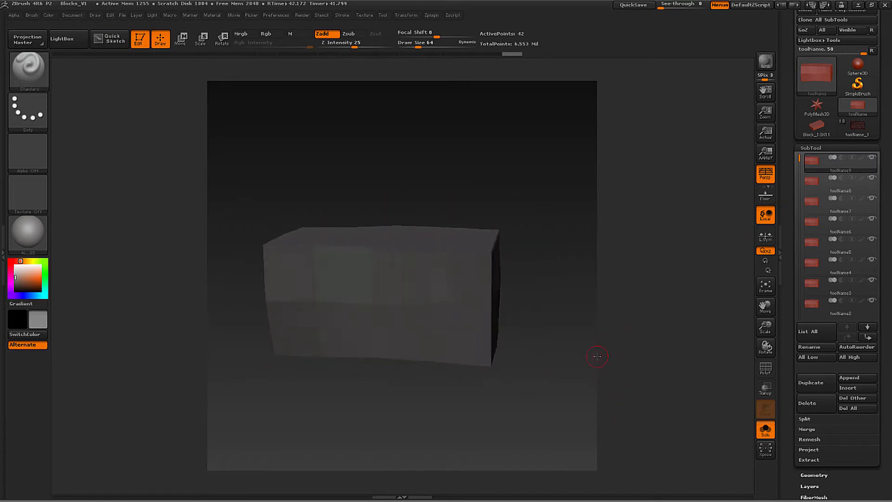
pyautogui.moveTo(522, 189); pyautogui.dragTo(515, 195)
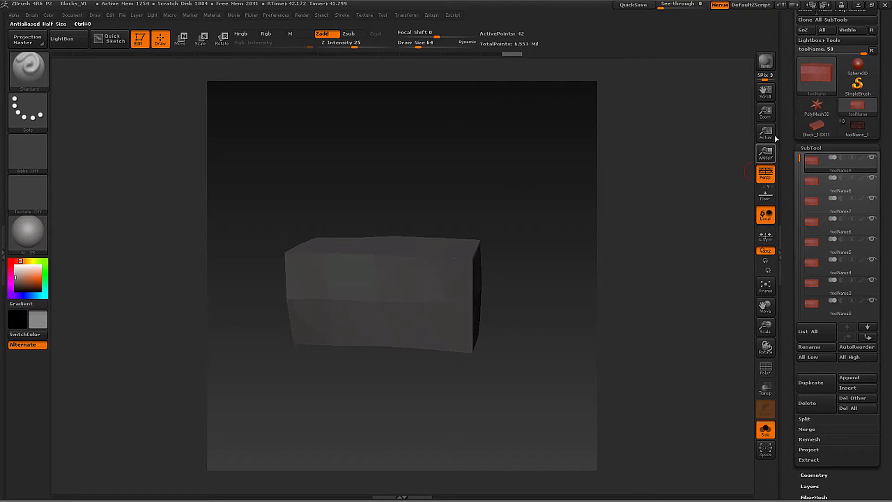
# Import Block_001.obj from the Tiling3DBlocks OBJ folder Blocks_V1_Layout into the active first subtool
pyautogui.moveTo(785, 153); pyautogui.dragTo(783, 193)
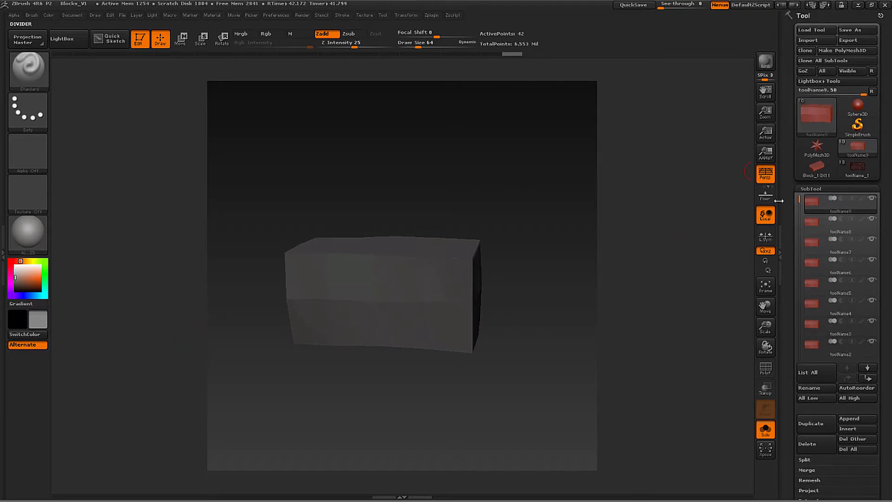
pyautogui.click(808, 40)
pyautogui.moveTo(347, 13); pyautogui.dragTo(573, 98)
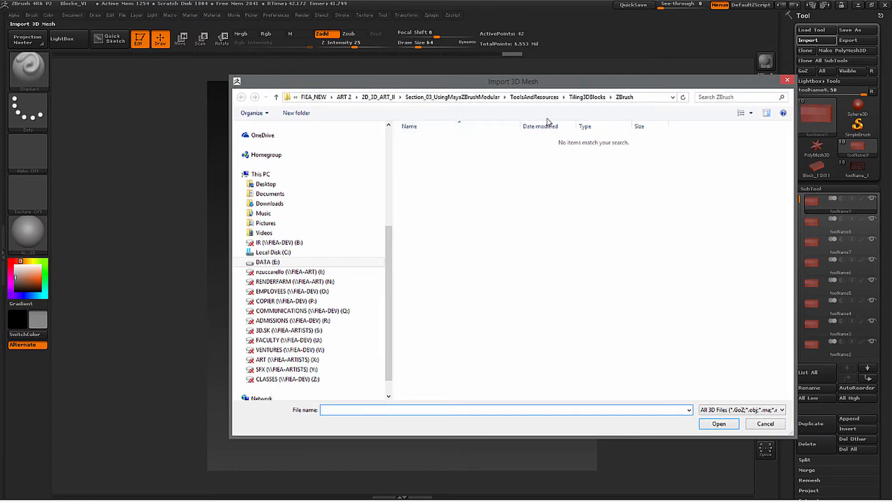
pyautogui.click(592, 98)
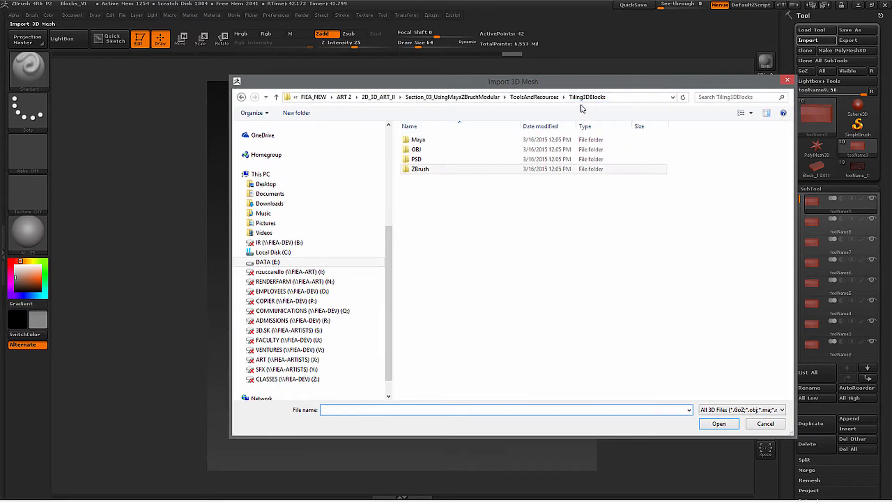
pyautogui.doubleClick(434, 150)
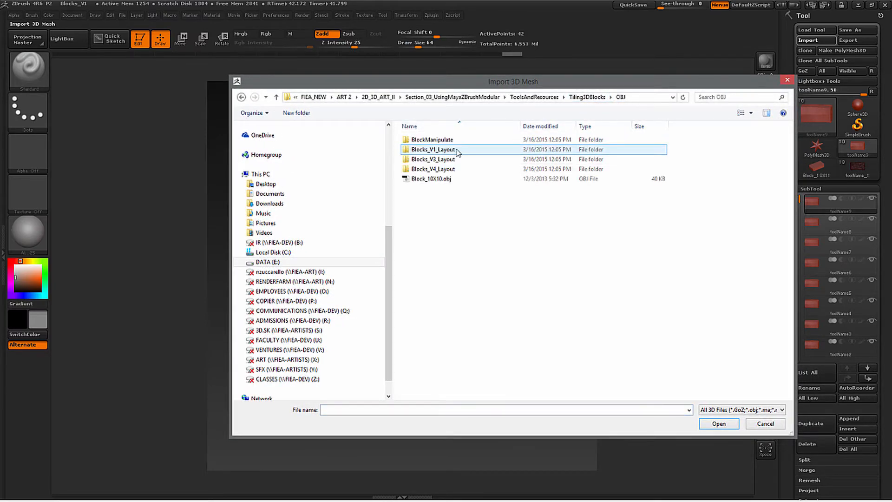
pyautogui.doubleClick(448, 150)
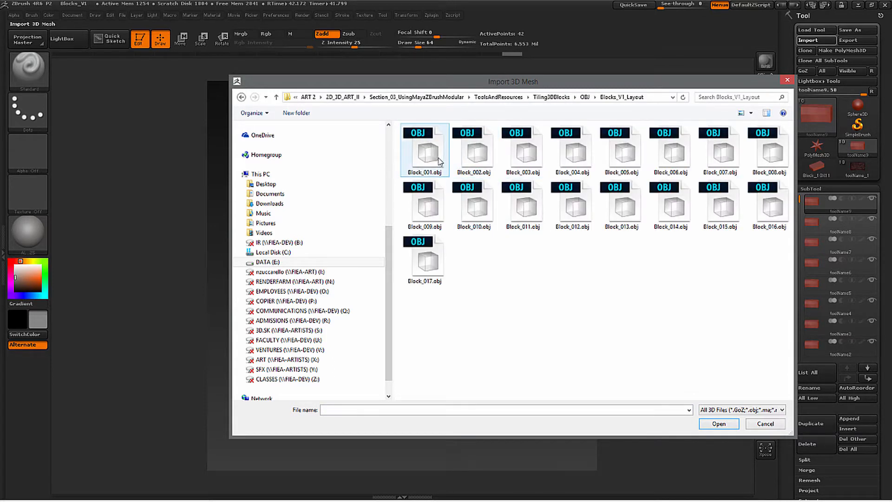
pyautogui.click(432, 160)
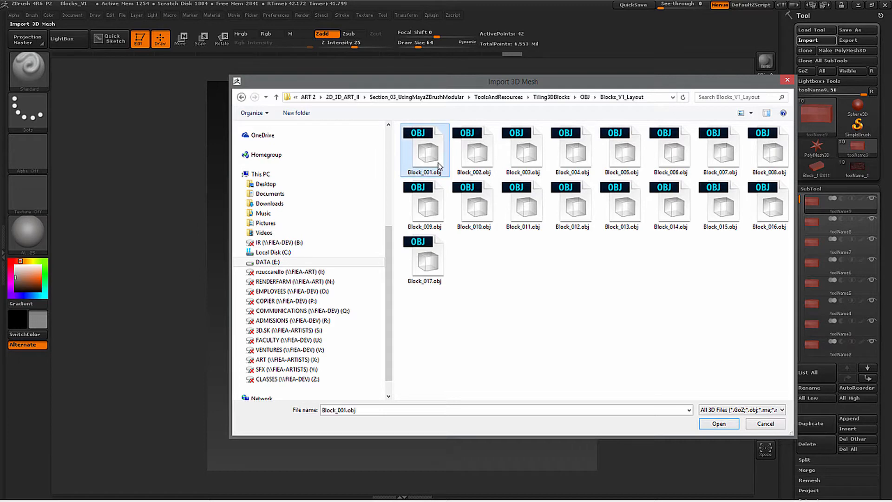
pyautogui.click(719, 424)
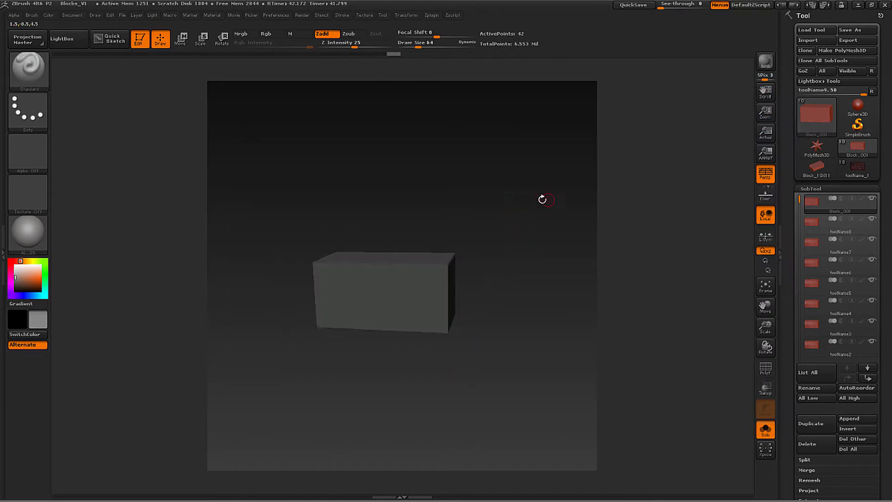
# Import Block_002.obj from Blocks_V1_Layout onto the same active subtool
pyautogui.click(815, 40)
pyautogui.click(472, 161)
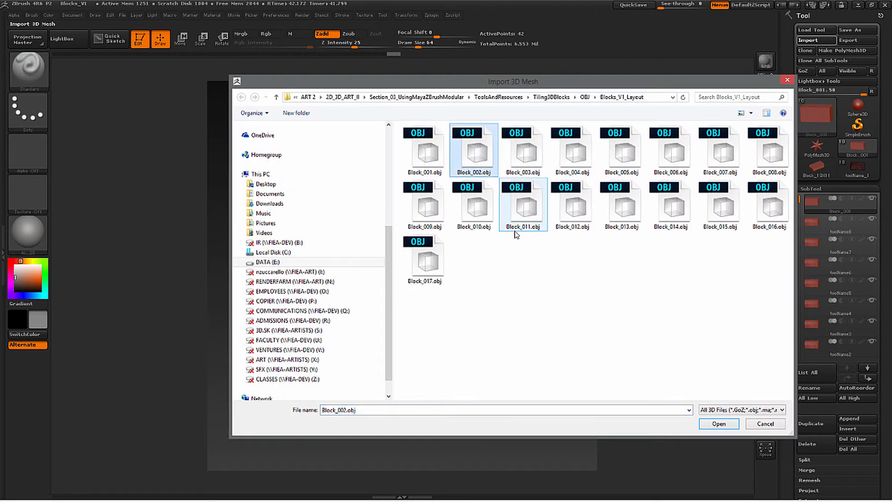
pyautogui.click(718, 423)
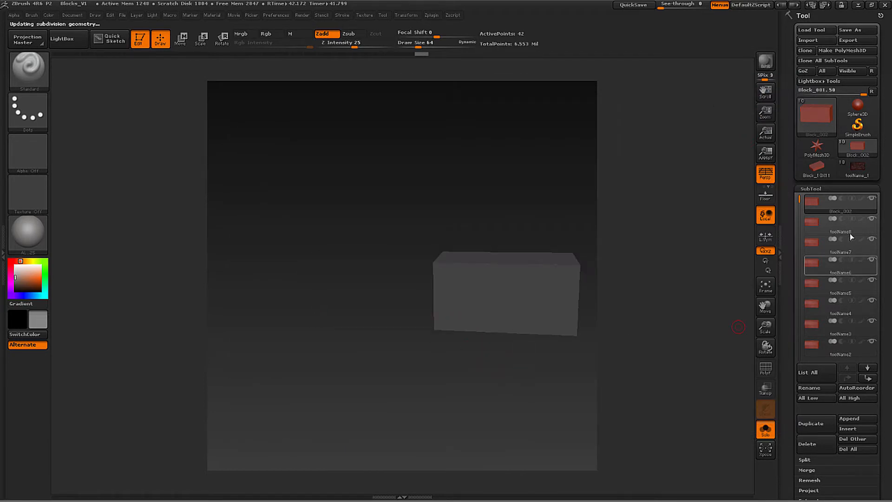
# Import Block_001.obj from Blocks_V1_Layout back onto the first subtool, replacing the Block_002 shape
pyautogui.click(808, 40)
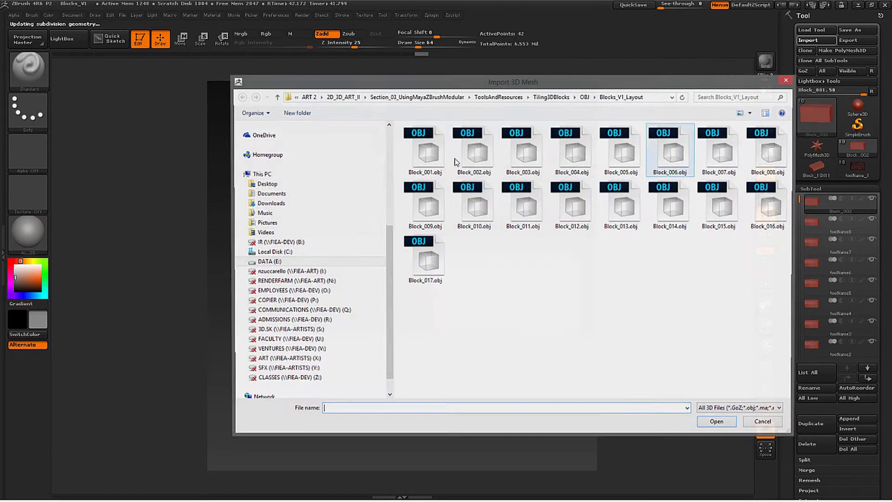
pyautogui.click(431, 152)
pyautogui.click(717, 424)
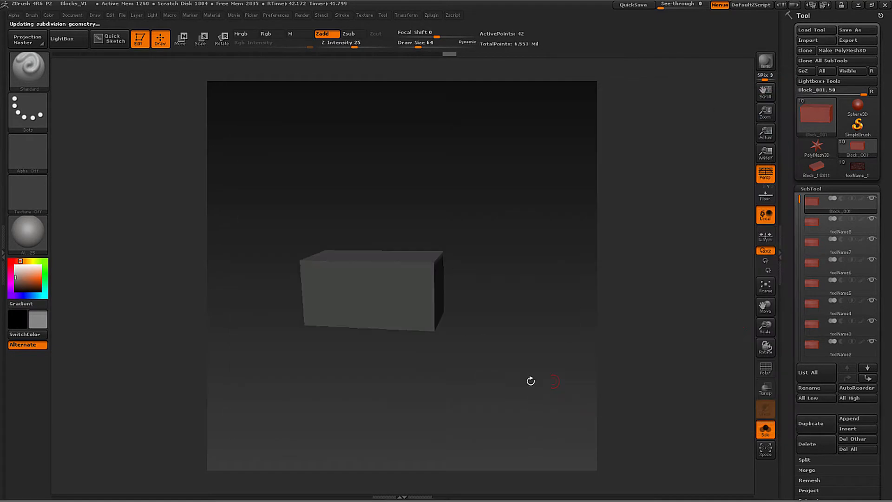
# Import Block_002.obj from the Blocks_V1_Layout folder onto the second subtool
pyautogui.click(832, 224)
pyautogui.click(809, 41)
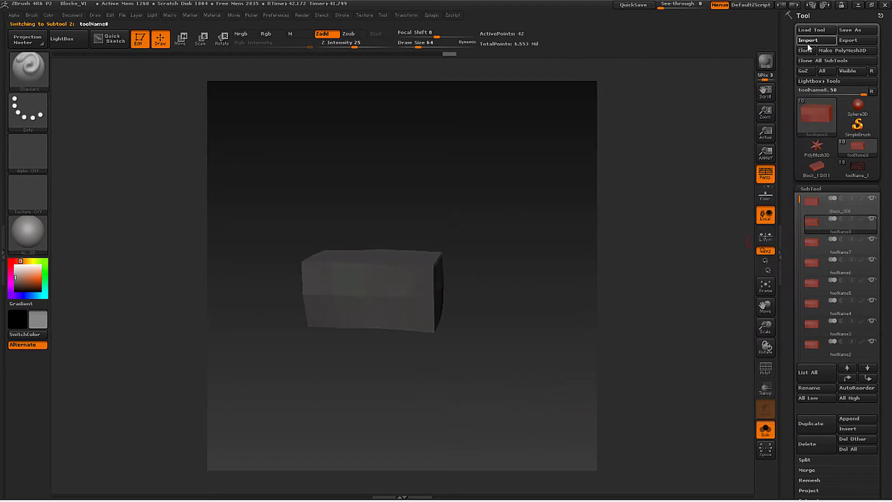
pyautogui.click(469, 163)
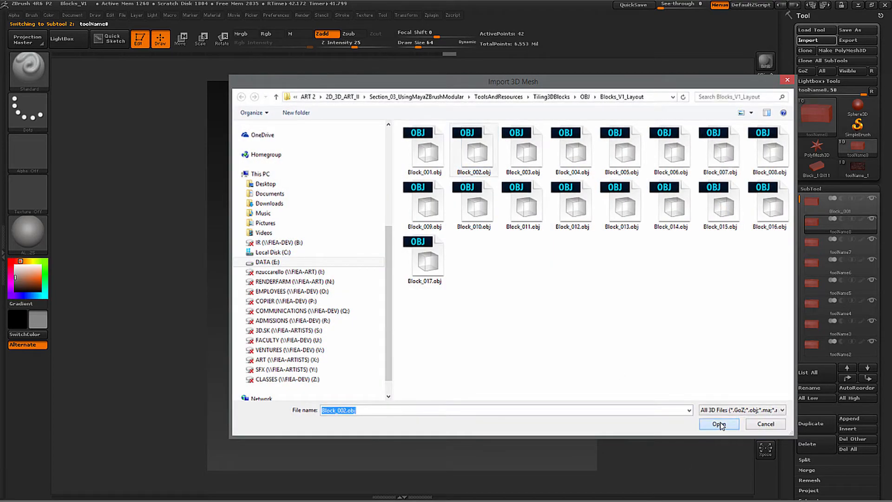
pyautogui.click(719, 424)
# Import Block_003.obj onto the third subtool and turn off Solo so all the blocks are displayed together
pyautogui.click(812, 245)
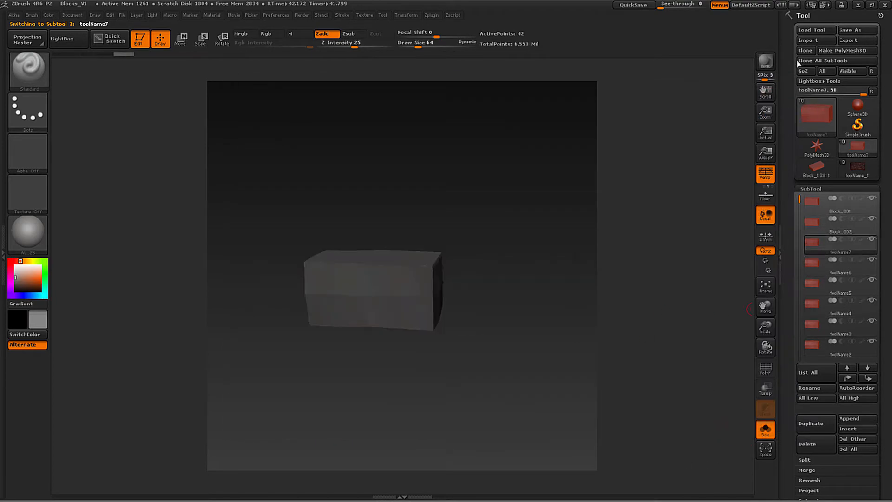
pyautogui.click(807, 41)
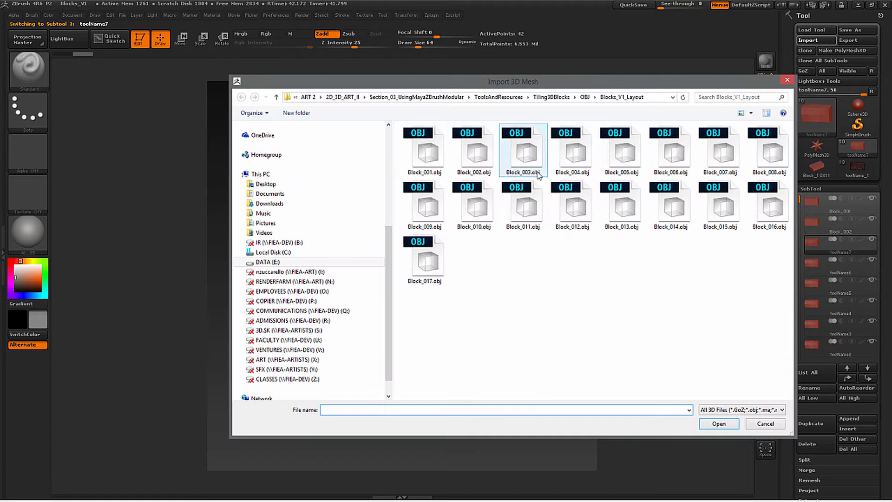
pyautogui.click(524, 155)
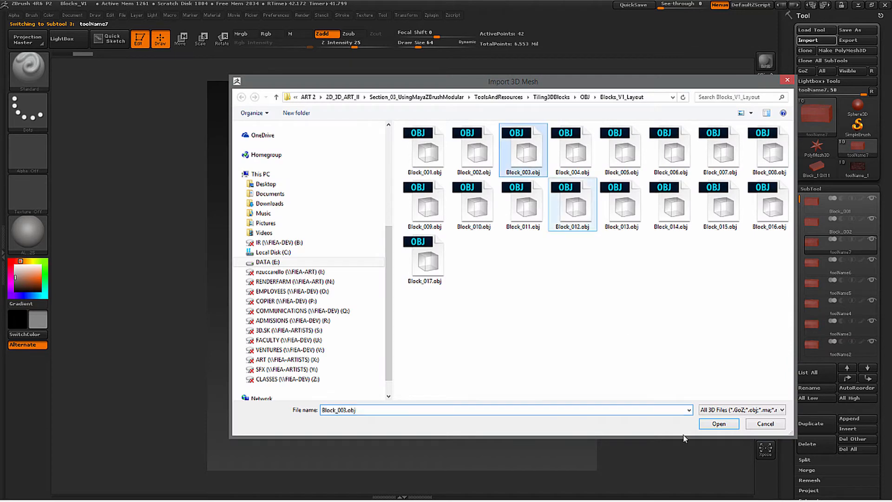
pyautogui.click(716, 421)
pyautogui.moveTo(536, 194); pyautogui.dragTo(524, 187)
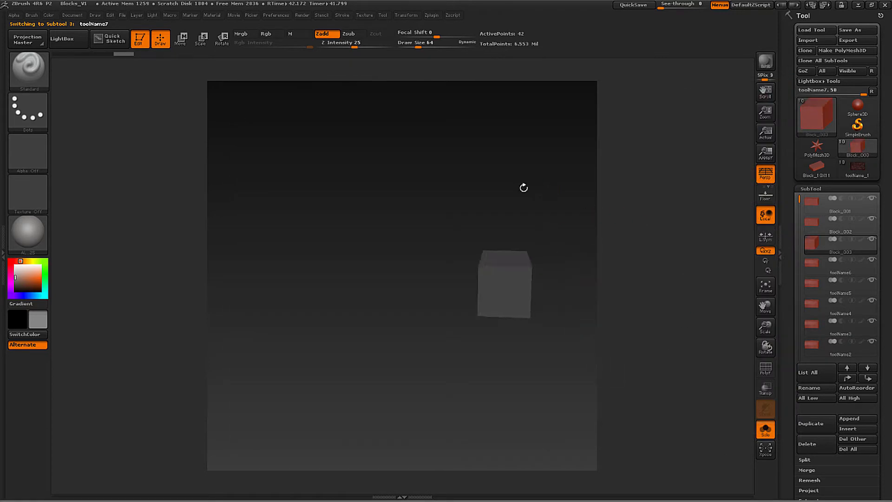
pyautogui.click(765, 430)
pyautogui.moveTo(518, 393)
pyautogui.mouseDown()
pyautogui.moveTo(519, 404)
pyautogui.moveTo(534, 376)
pyautogui.moveTo(516, 394)
pyautogui.mouseUp()
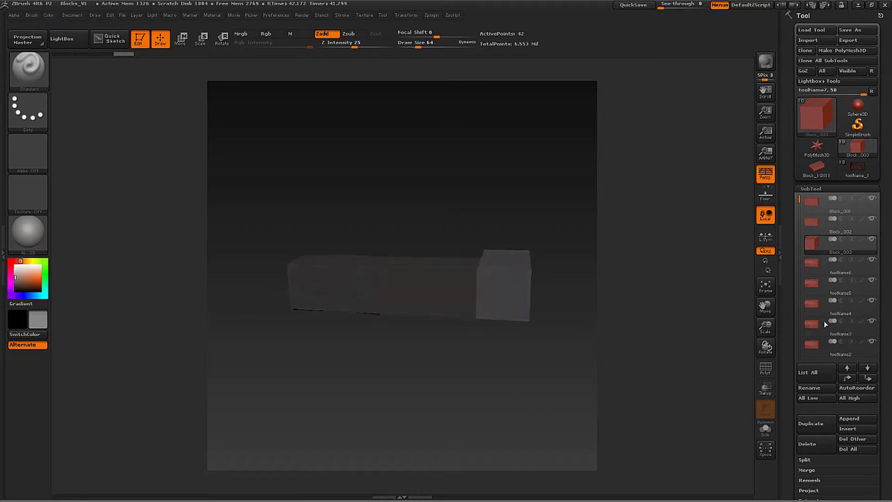
# Import Block_004.obj from Blocks_V1_Layout onto the fourth subtool
pyautogui.click(820, 265)
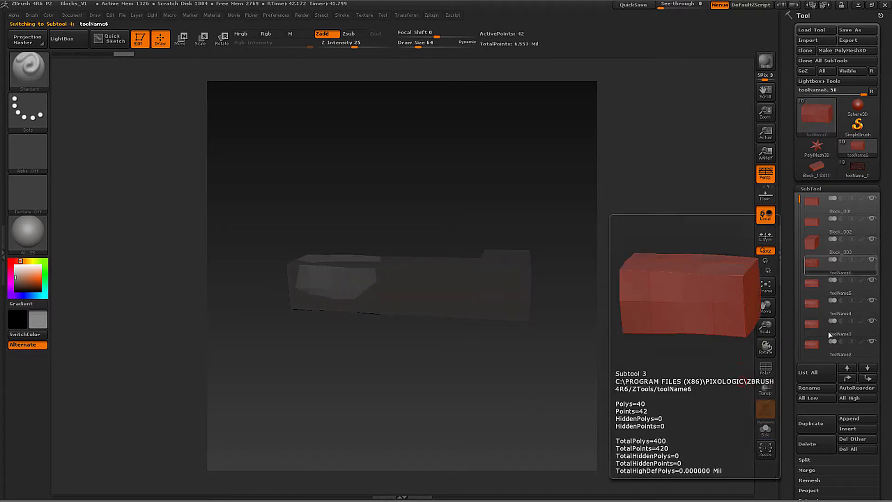
pyautogui.click(809, 42)
pyautogui.click(578, 163)
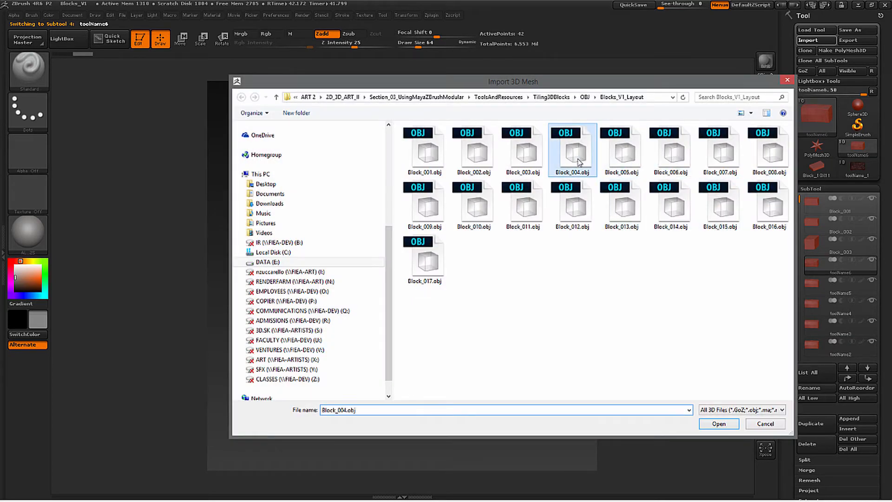
pyautogui.click(718, 423)
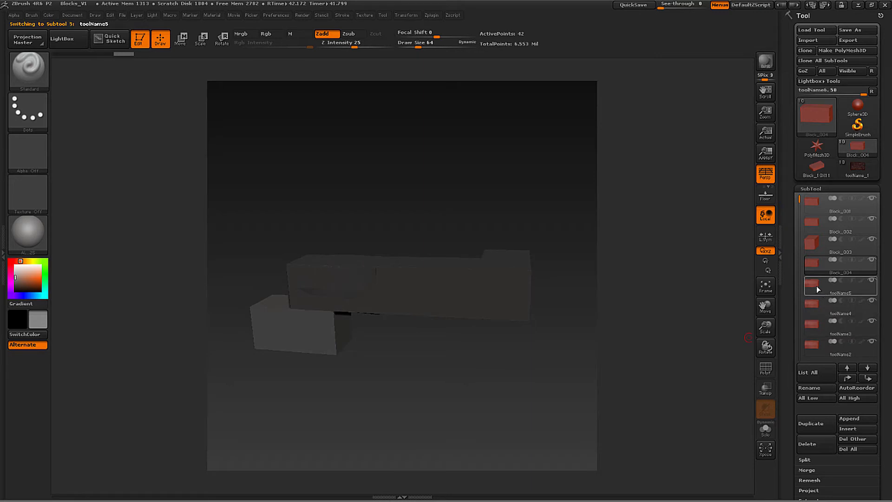
# Delete the six unused duplicate subtools below Block_004, starting with toolName2, so only the four imported blocks are kept
pyautogui.click(812, 284)
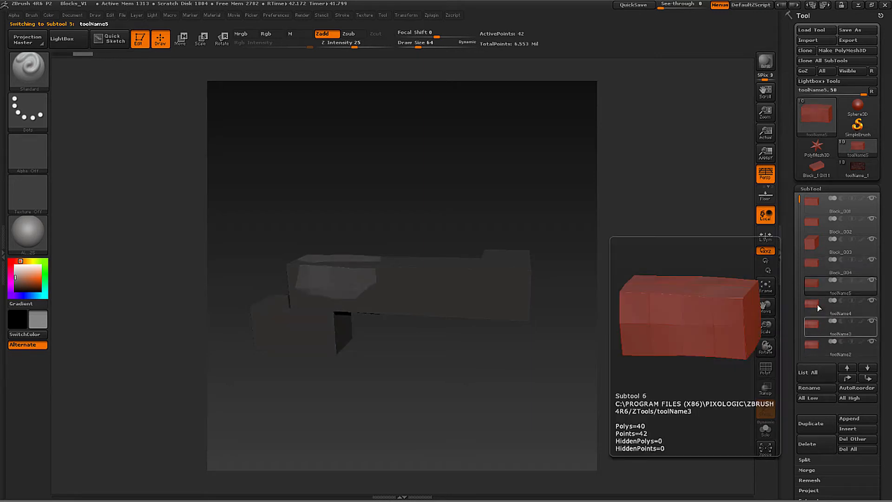
pyautogui.click(813, 345)
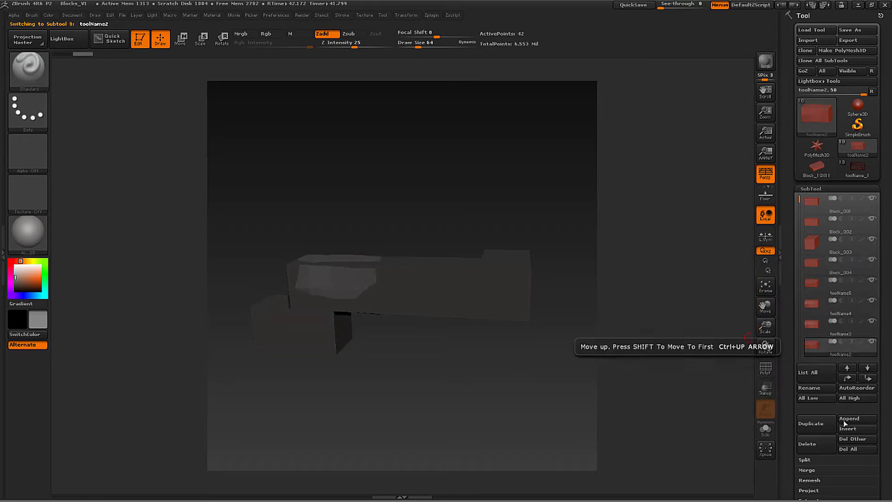
pyautogui.click(817, 446)
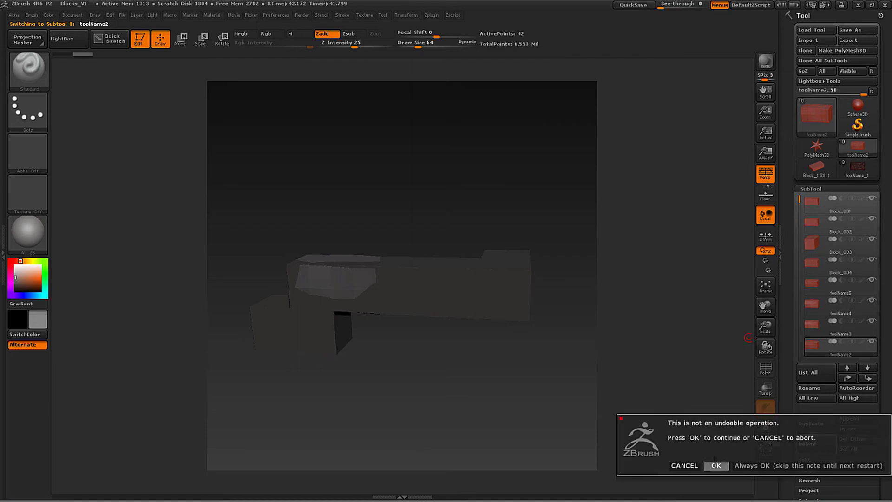
pyautogui.click(715, 465)
pyautogui.click(818, 447)
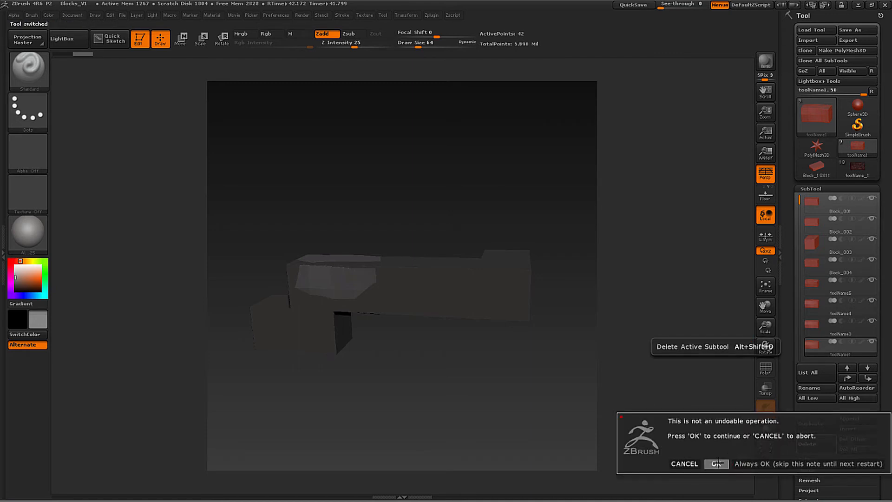
pyautogui.click(717, 463)
pyautogui.click(818, 444)
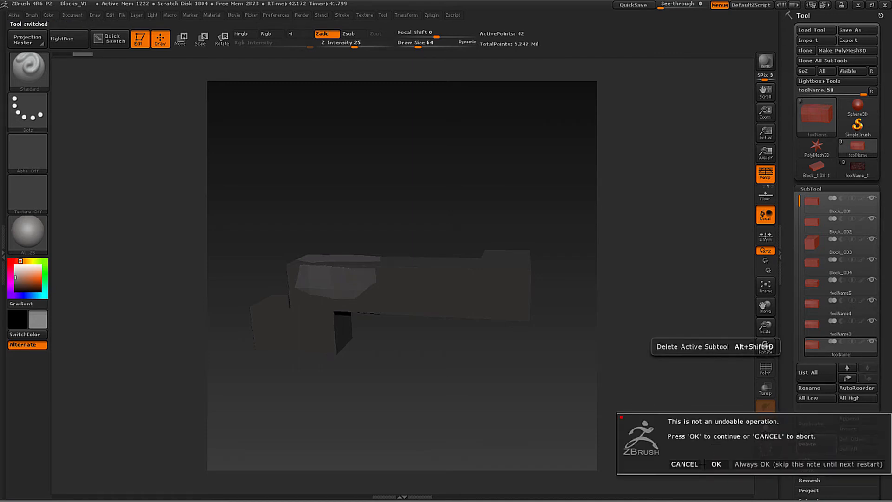
pyautogui.click(716, 463)
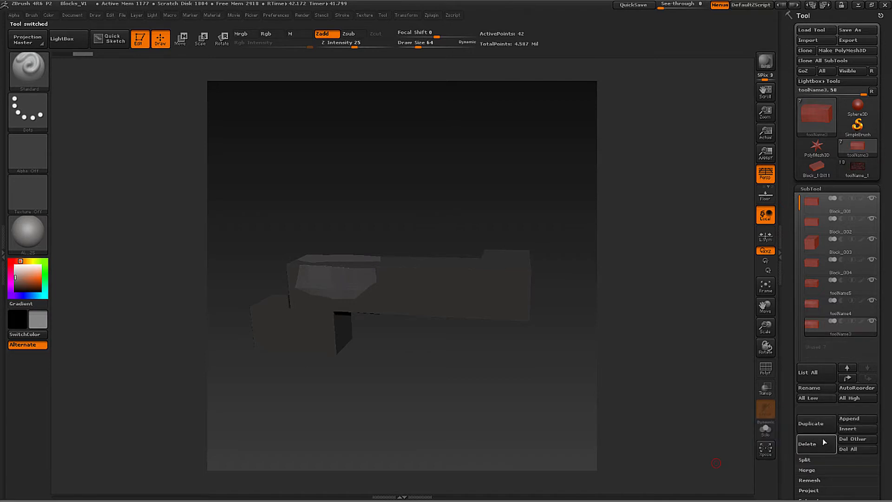
pyautogui.click(825, 442)
pyautogui.click(714, 461)
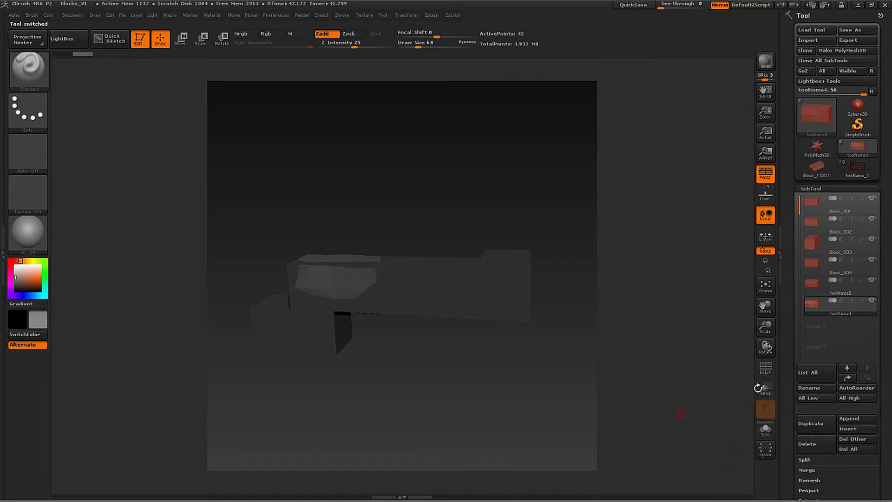
pyautogui.click(811, 443)
pyautogui.click(713, 462)
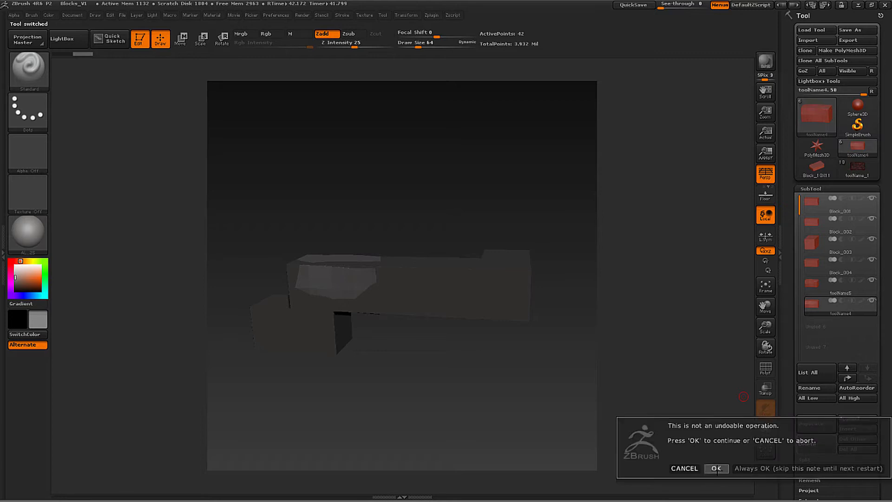
pyautogui.click(818, 444)
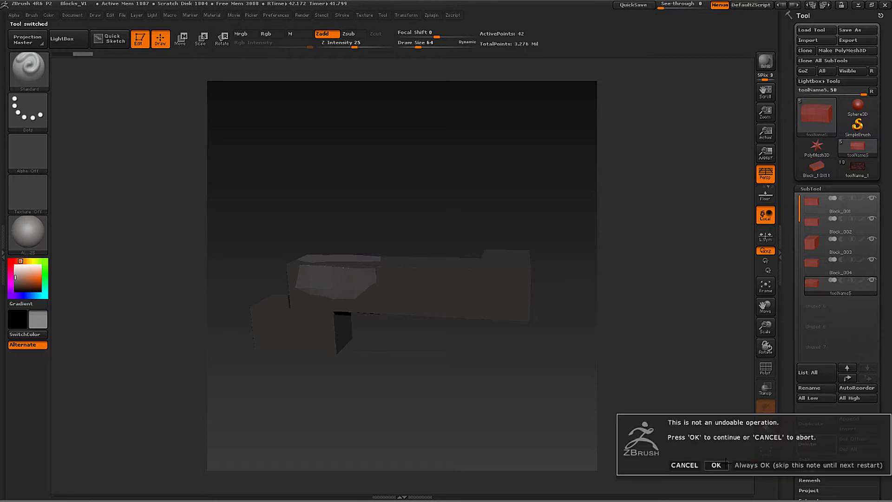
pyautogui.click(713, 462)
# Raise the Block_004 subtool to its highest subdivision level to bring back the sculpted stone detail
pyautogui.moveTo(534, 402); pyautogui.dragTo(460, 363)
pyautogui.press('d')
pyautogui.press('d')
pyautogui.press('d')
pyautogui.press('d')
pyautogui.press('d')
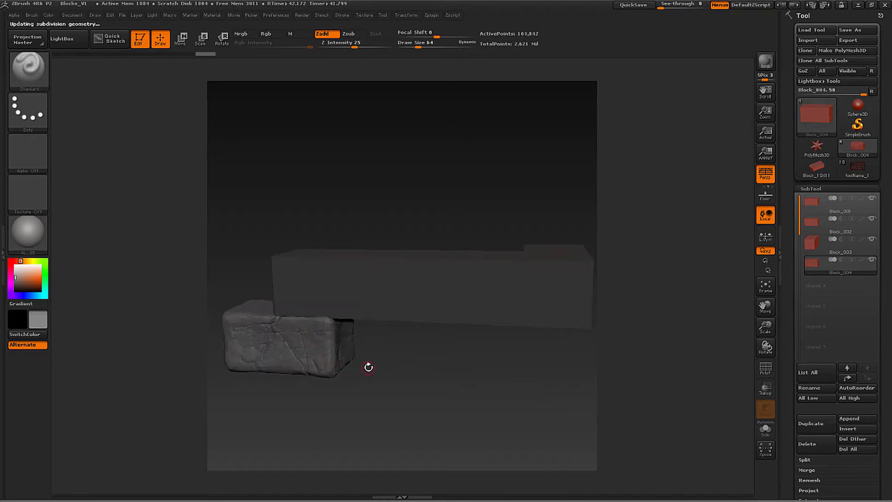
pyautogui.press('d')
# Raise the Block_003 subtool to its highest subdivision level
pyautogui.click(815, 246)
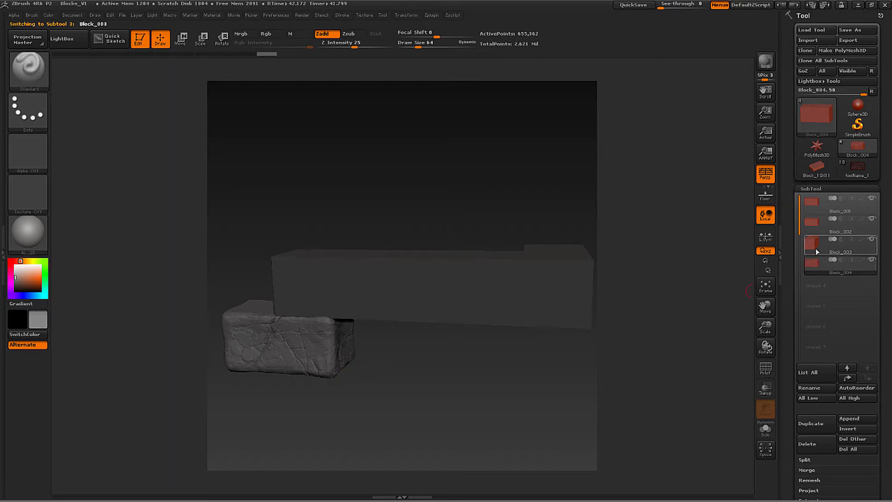
pyautogui.press('d')
pyautogui.press('d')
pyautogui.press('d')
pyautogui.press('d')
pyautogui.press('d')
pyautogui.press('d')
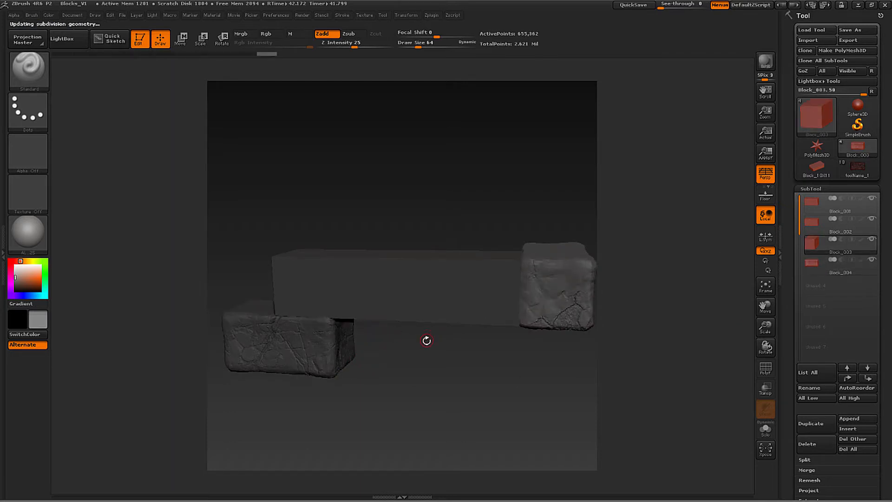
# Bring Block_002 up to its highest subdivision level
pyautogui.click(818, 226)
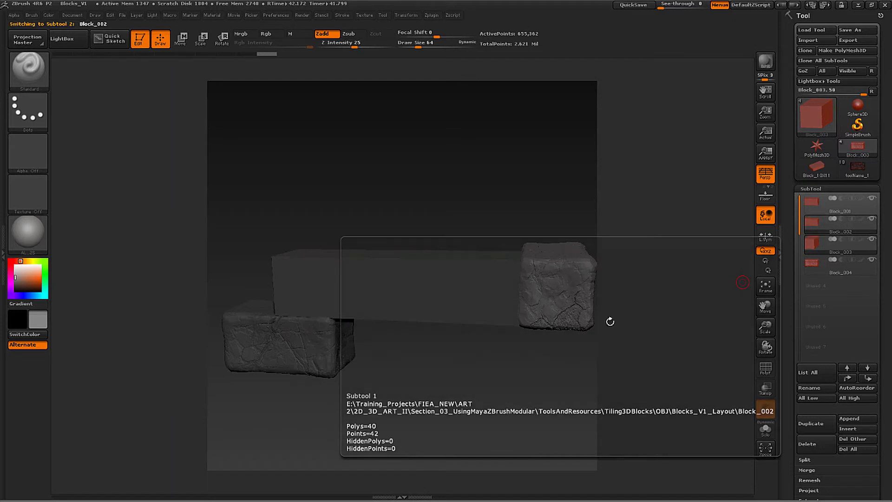
pyautogui.press('d')
pyautogui.press('d')
pyautogui.press('d')
pyautogui.press('d')
pyautogui.press('d')
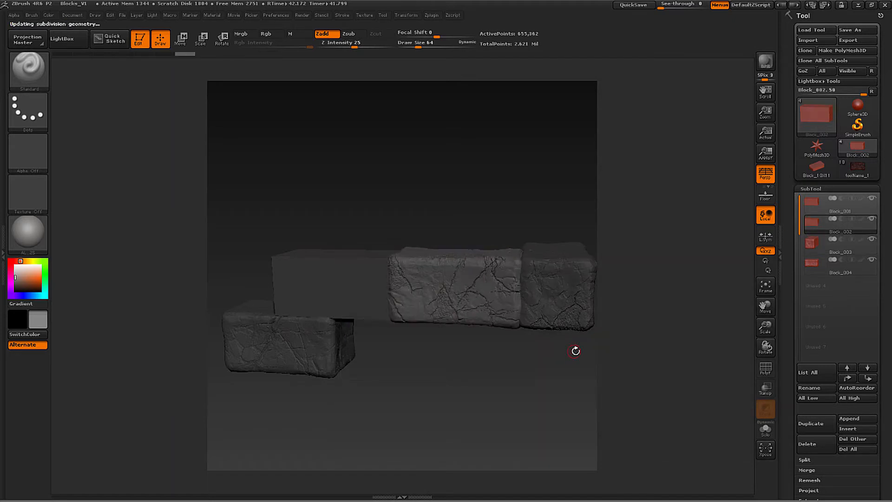
# Step the Block_001 subtool up to its highest subdivision level
pyautogui.click(811, 202)
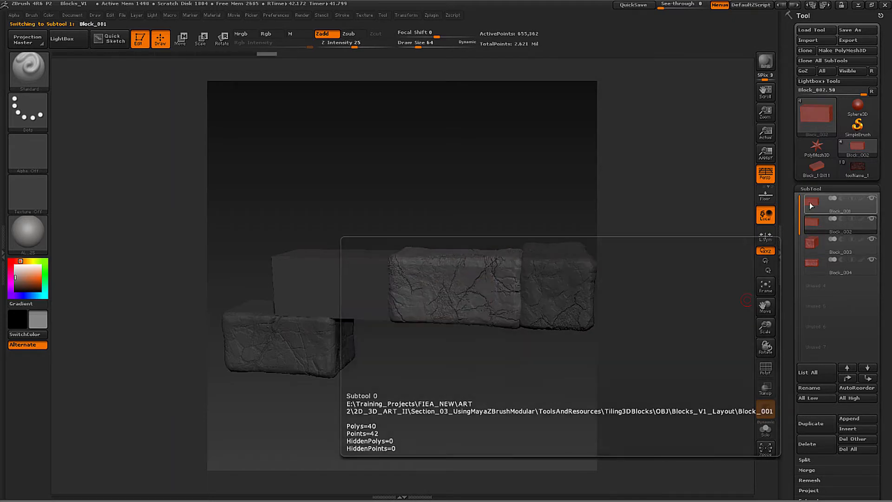
pyautogui.press('d')
pyautogui.press('d')
pyautogui.press('d')
pyautogui.press('d')
pyautogui.press('d')
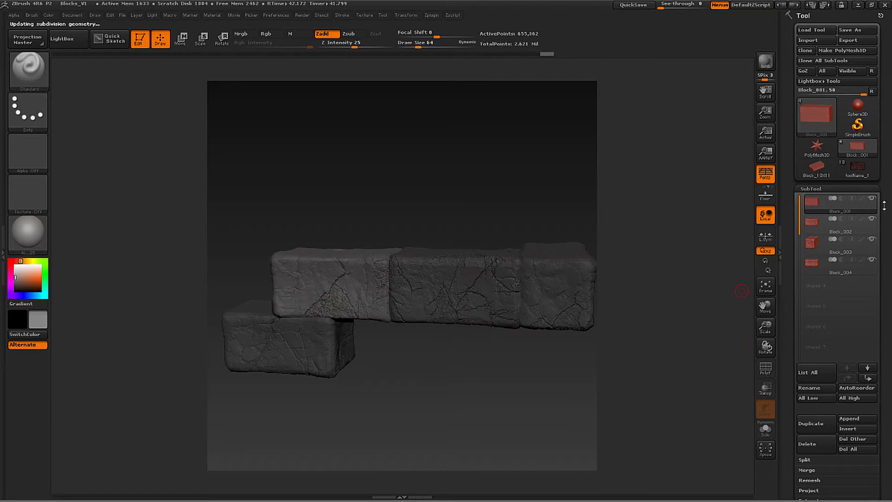
# Turn on polypaint display for the four block subtools, Block_001 through Block_004
pyautogui.click(846, 227)
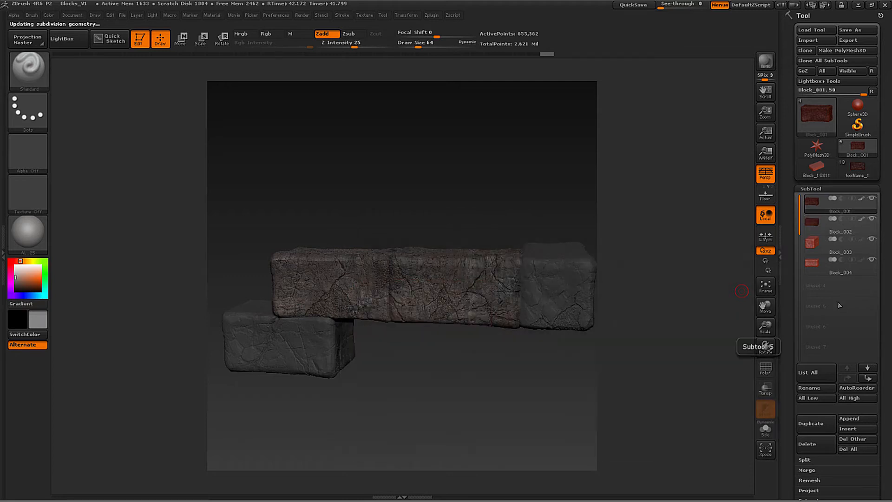
pyautogui.click(866, 260)
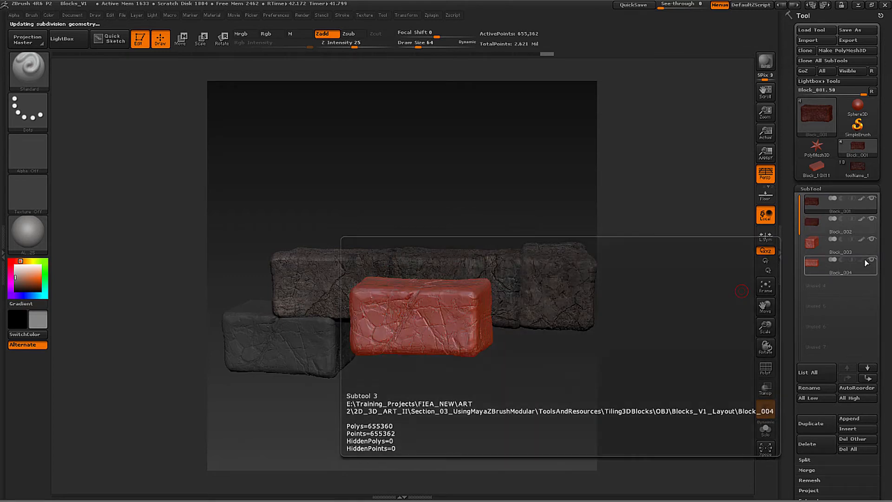
pyautogui.moveTo(474, 392); pyautogui.dragTo(486, 368)
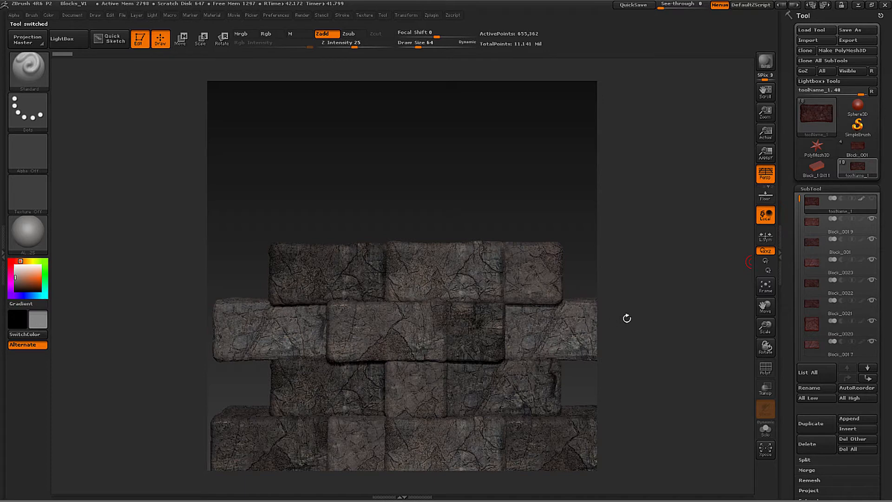
# Examine the completed textured block wall in the toolName_1 tool, viewing both the whole layout and the individual stones
pyautogui.keyDown('alt'); pyautogui.moveTo(516, 203); pyautogui.dragTo(500, 227); pyautogui.keyUp('alt')
pyautogui.keyDown('alt'); pyautogui.moveTo(505, 286); pyautogui.dragTo(635, 354); pyautogui.keyUp('alt')
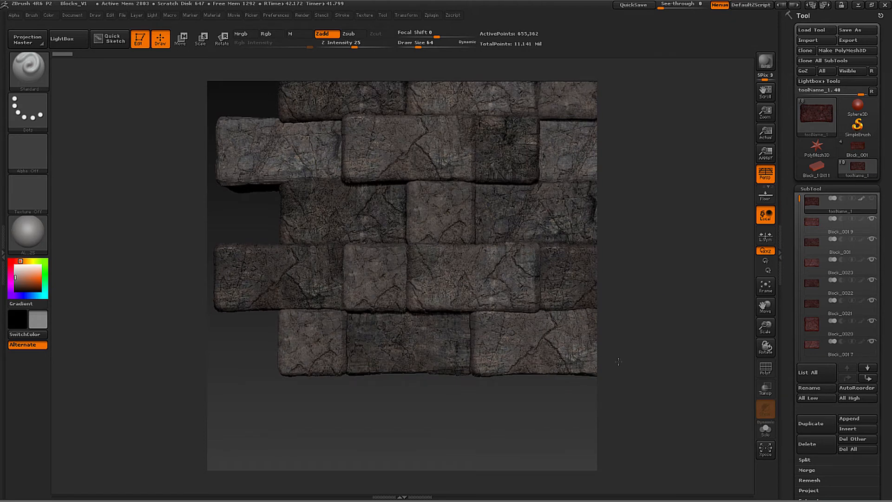
pyautogui.press('f')
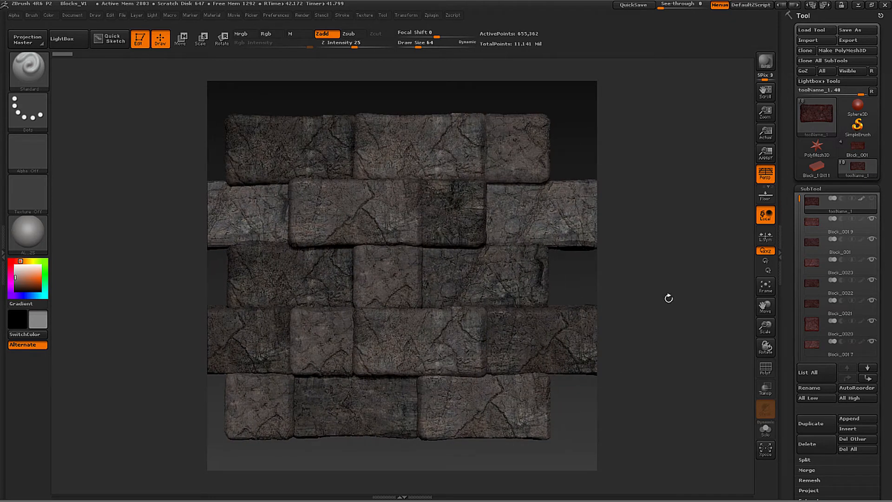
pyautogui.press('f')
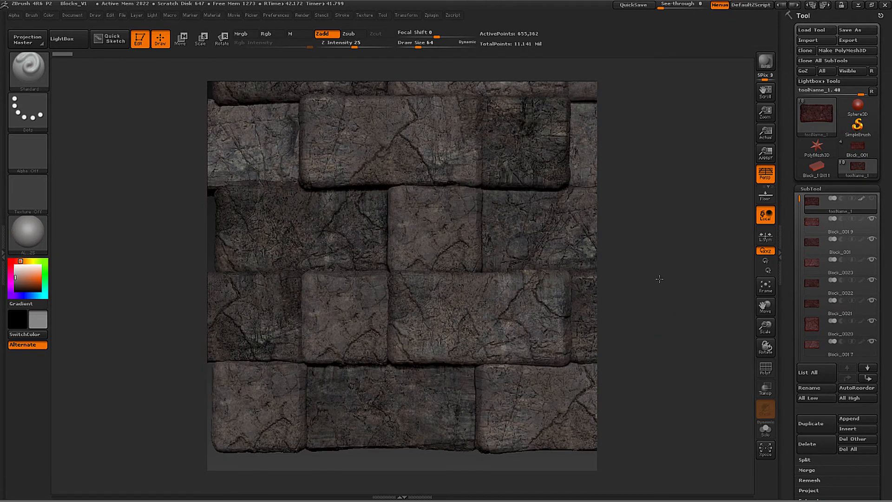
pyautogui.keyDown('alt'); pyautogui.moveTo(659, 278); pyautogui.dragTo(642, 295); pyautogui.keyUp('alt')
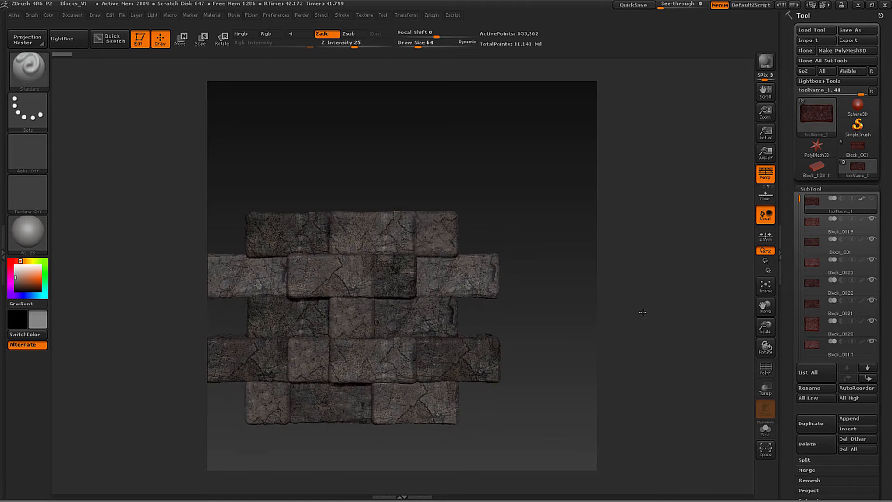
# Select the Block_10X10 subtool, isolate it with Solo and display its polyframe
pyautogui.moveTo(799, 200); pyautogui.dragTo(800, 319)
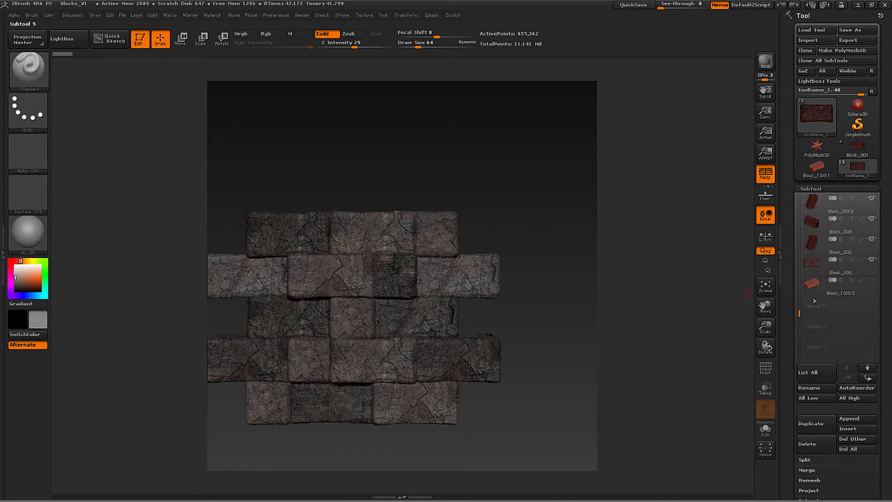
pyautogui.click(814, 285)
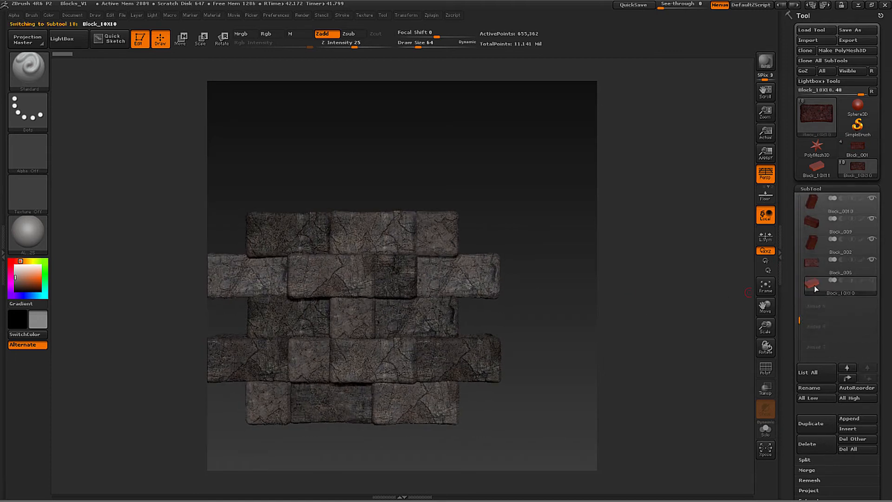
pyautogui.click(768, 432)
pyautogui.moveTo(531, 288); pyautogui.dragTo(576, 309)
pyautogui.click(765, 368)
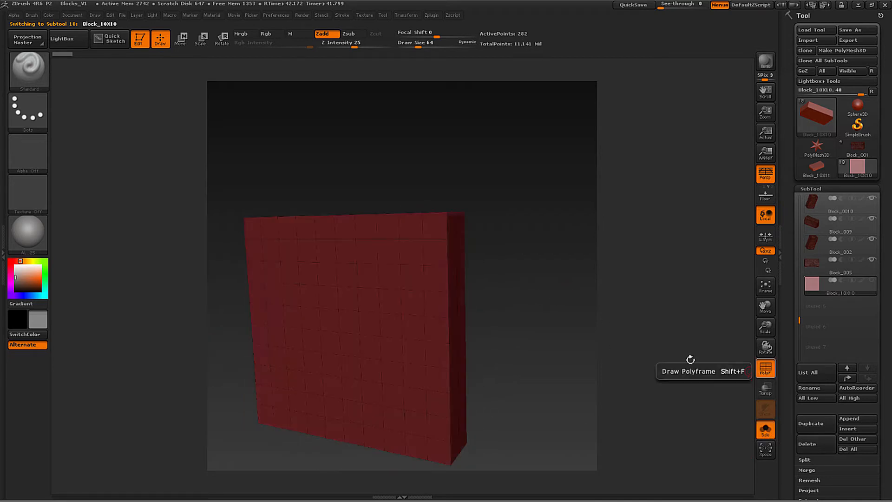
# Turn off perspective and frame the Block_10X10 plane straight from the front so it fills the square canvas
pyautogui.moveTo(615, 339)
pyautogui.mouseDown()
pyautogui.moveTo(536, 316)
pyautogui.moveTo(550, 306)
pyautogui.moveTo(545, 319)
pyautogui.moveTo(563, 319)
pyautogui.mouseUp()
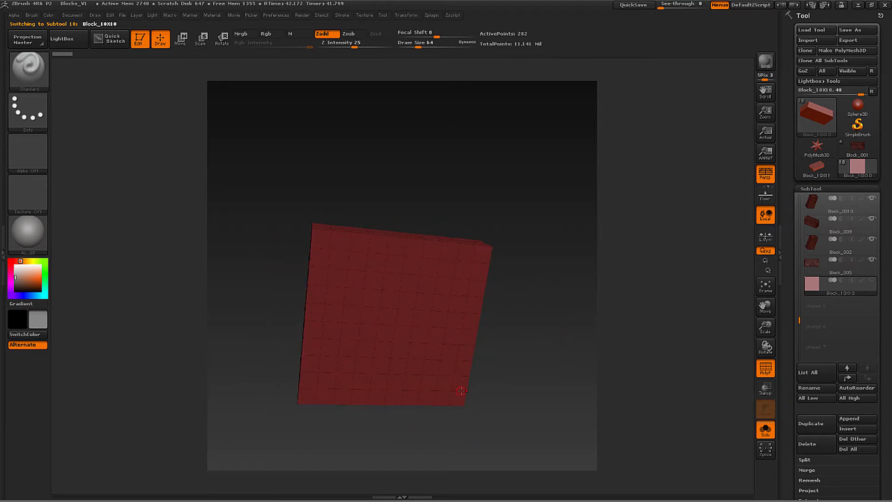
pyautogui.moveTo(512, 364); pyautogui.dragTo(752, 175)
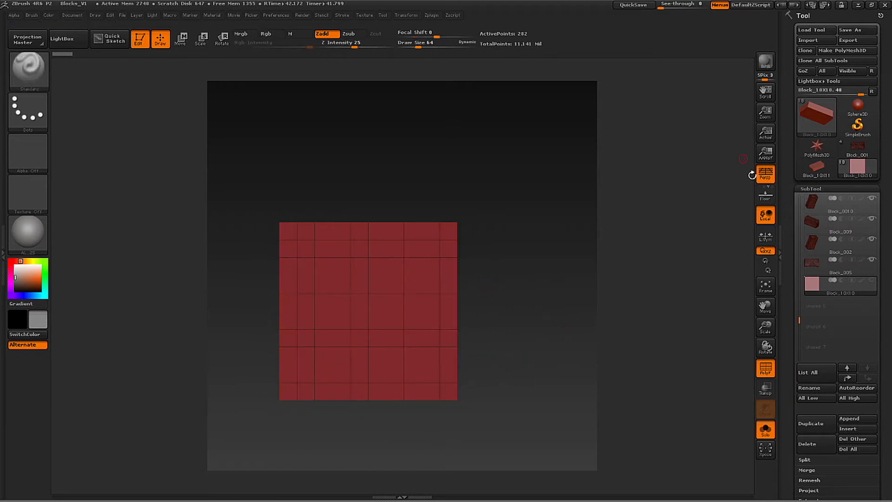
pyautogui.click(764, 174)
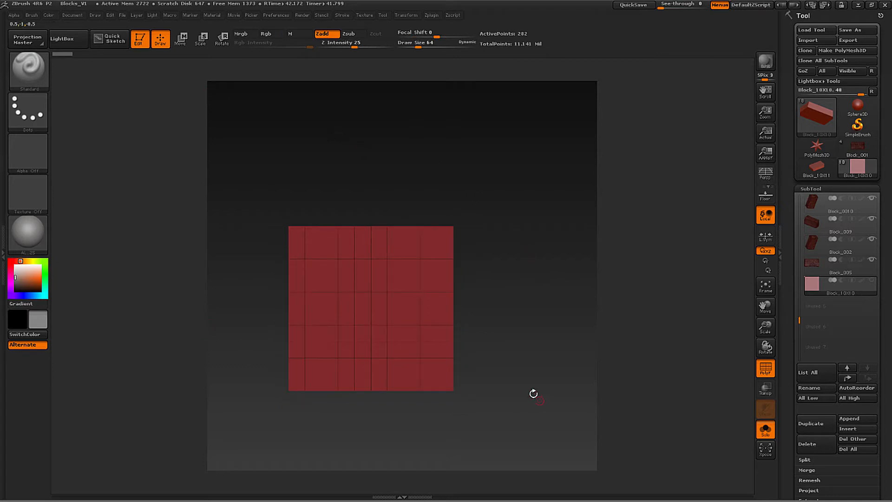
pyautogui.press('f')
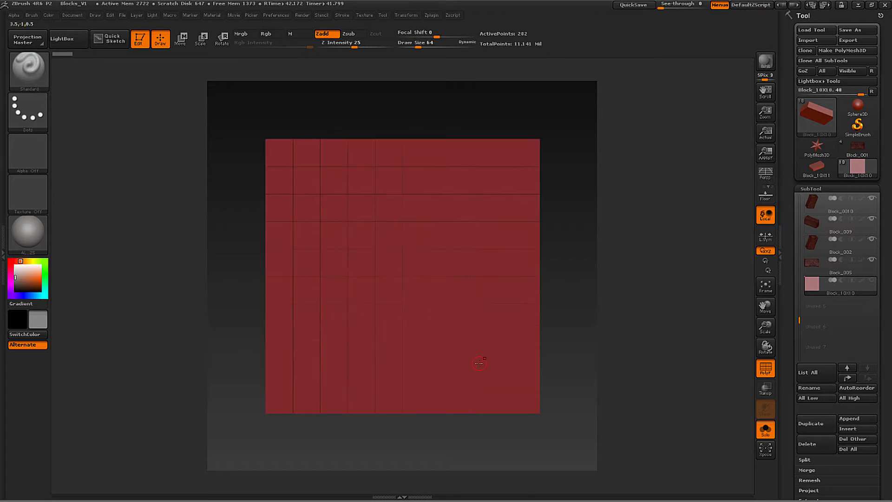
pyautogui.press('f')
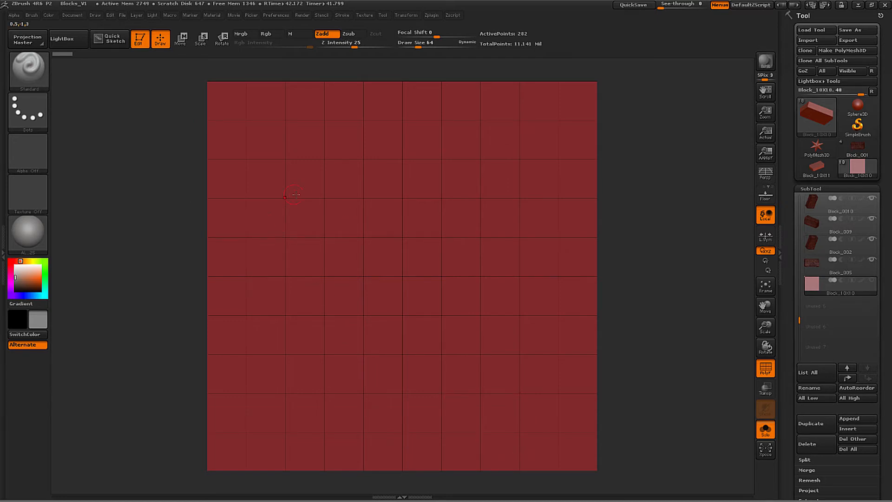
pyautogui.click(72, 15)
pyautogui.moveTo(810, 288)
# Turn off Solo to bring back all the wall blocks and select the toolName_1 subtool
pyautogui.click(766, 431)
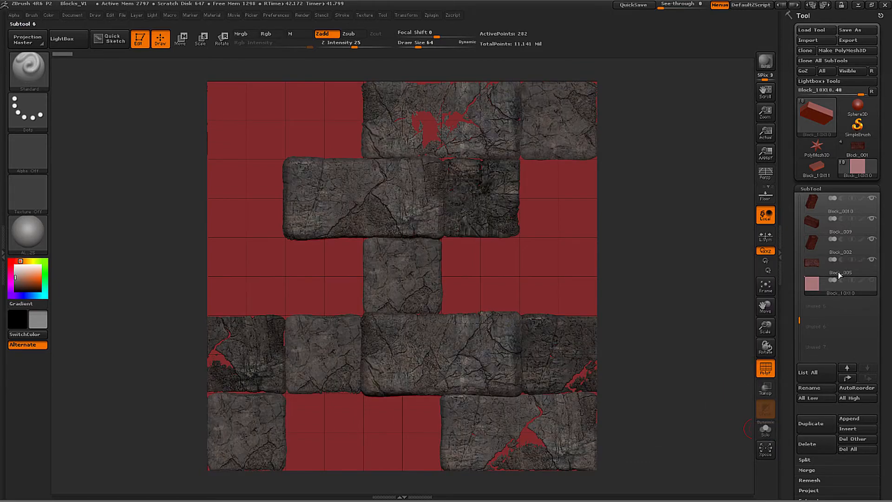
pyautogui.moveTo(801, 320); pyautogui.dragTo(800, 198)
pyautogui.click(816, 207)
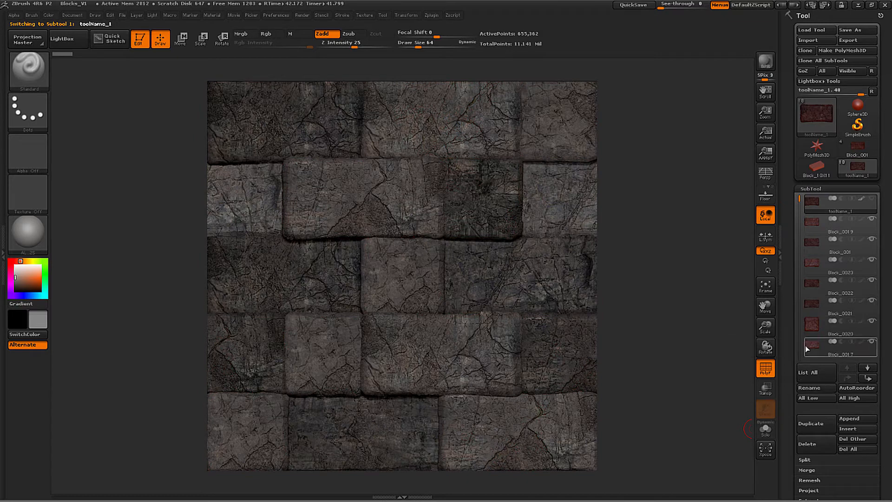
# Check the Block_10X10 plane's visibility setting and compare the framed wall with perspective on and off
pyautogui.moveTo(800, 203); pyautogui.dragTo(800, 313)
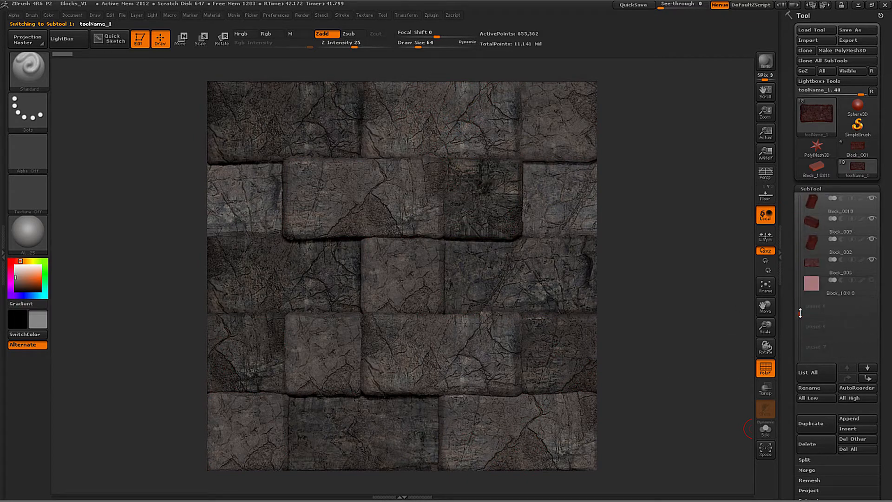
pyautogui.click(873, 281)
pyautogui.click(873, 281)
pyautogui.moveTo(800, 314); pyautogui.dragTo(800, 197)
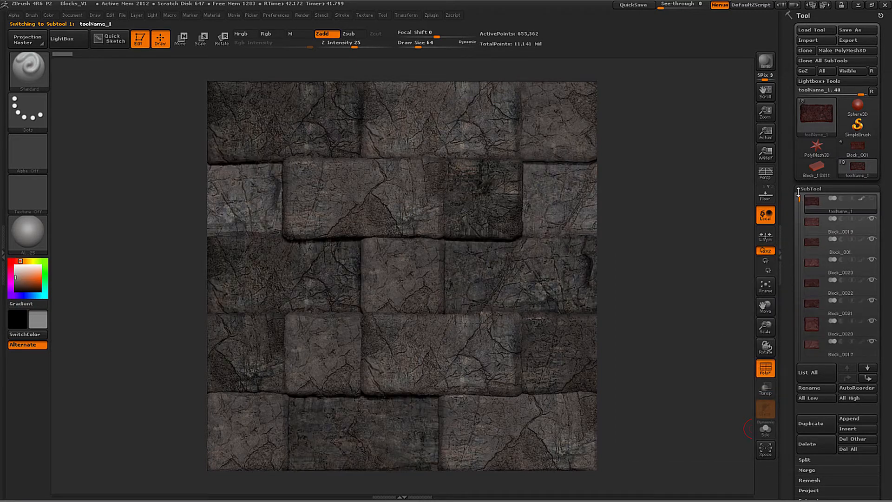
pyautogui.click(766, 174)
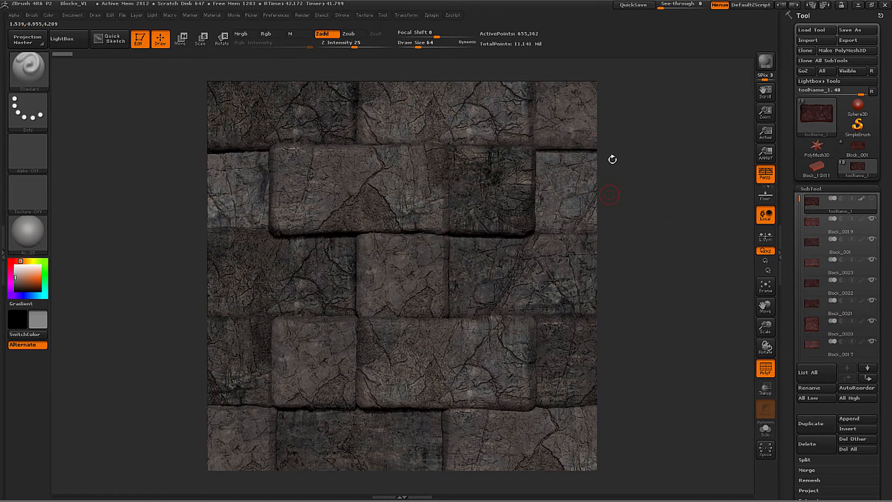
pyautogui.click(768, 180)
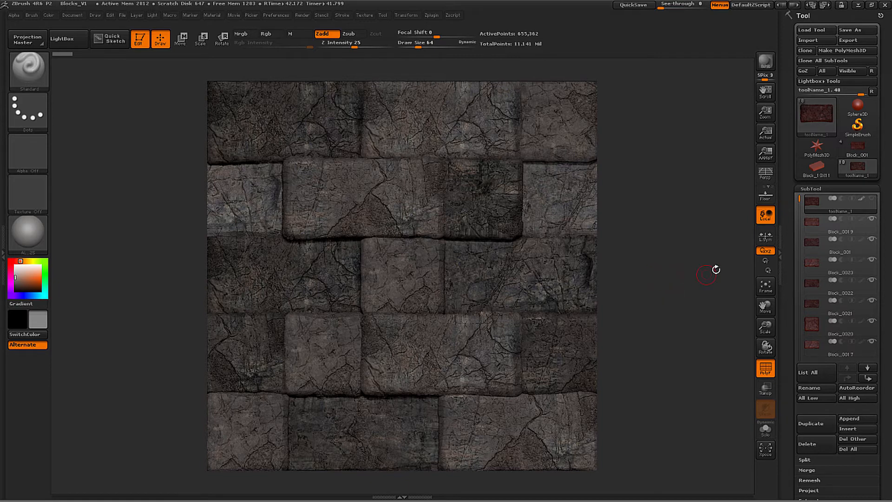
# Dock the Render palette beside the canvas and check that Shadows and AOcclusion are enabled in its render properties
pyautogui.click(303, 15)
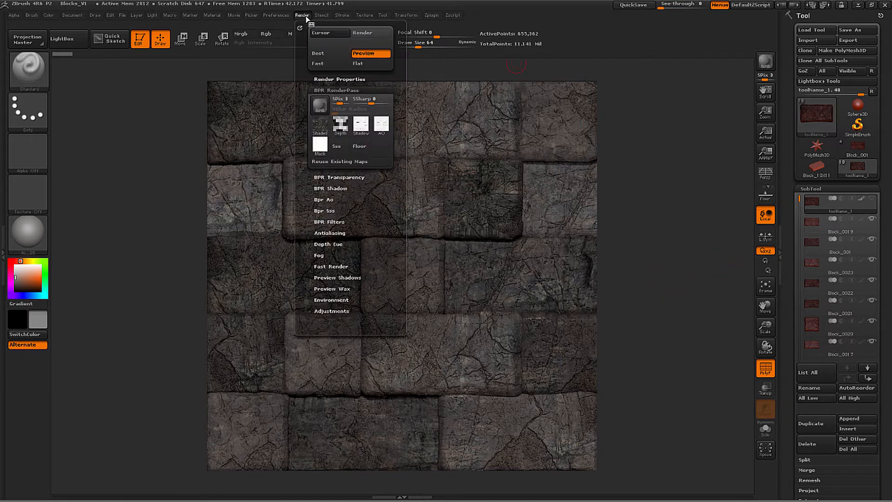
pyautogui.click(299, 28)
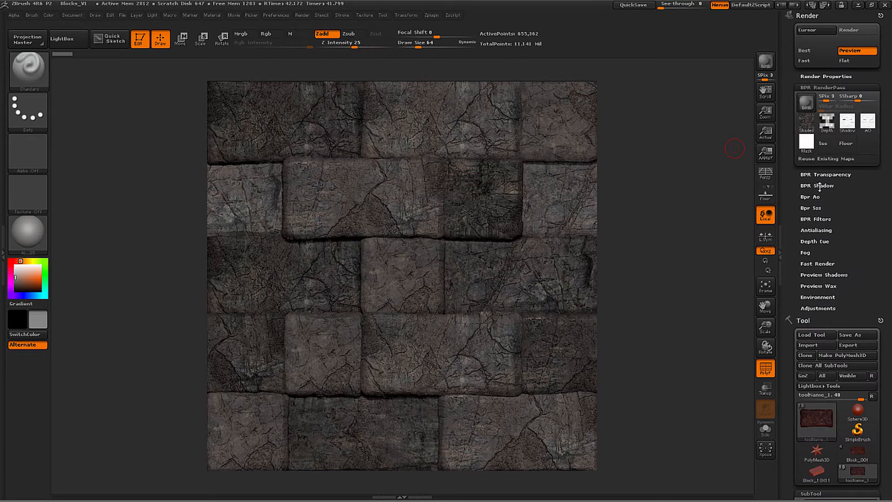
pyautogui.click(817, 77)
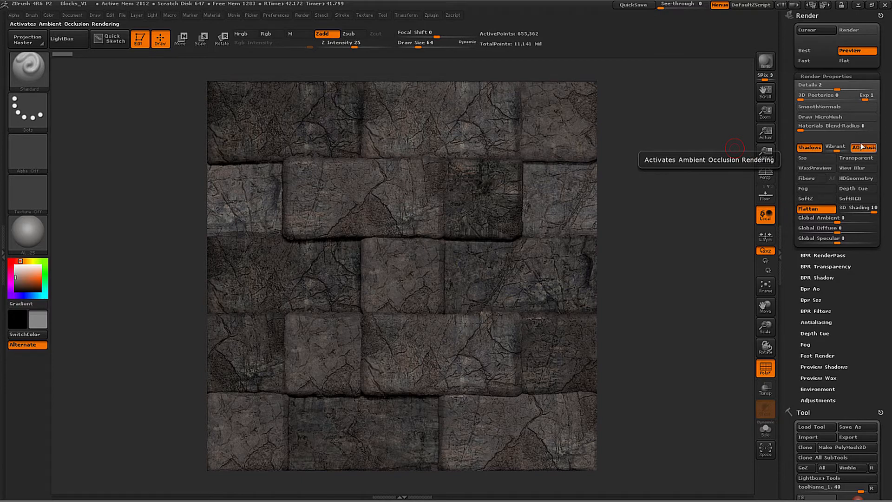
pyautogui.scroll(-3, 819, 219)
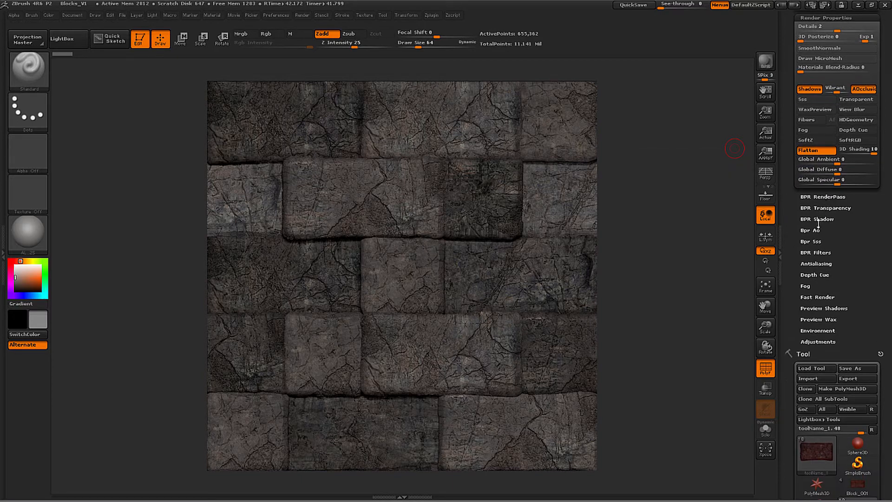
# Review the BPR Shadow and BPR AO settings, including resolution, blur, rays and angle
pyautogui.click(814, 219)
pyautogui.moveTo(823, 213); pyautogui.dragTo(852, 198)
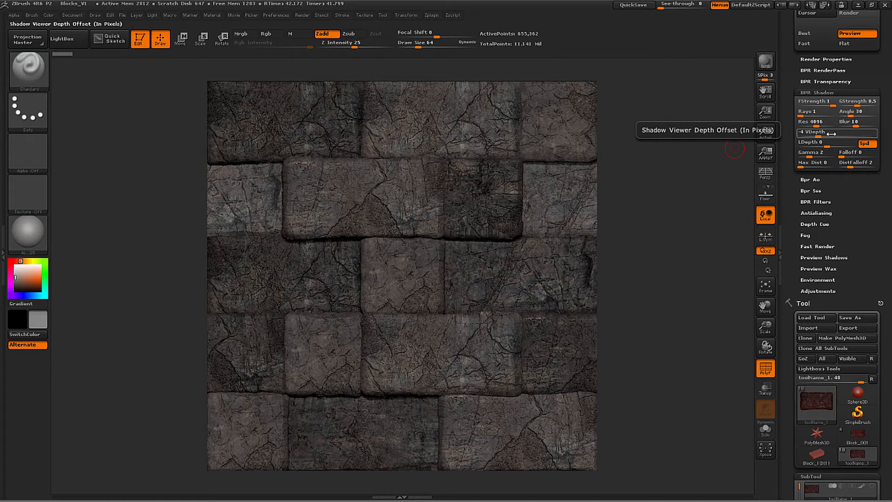
pyautogui.click(820, 93)
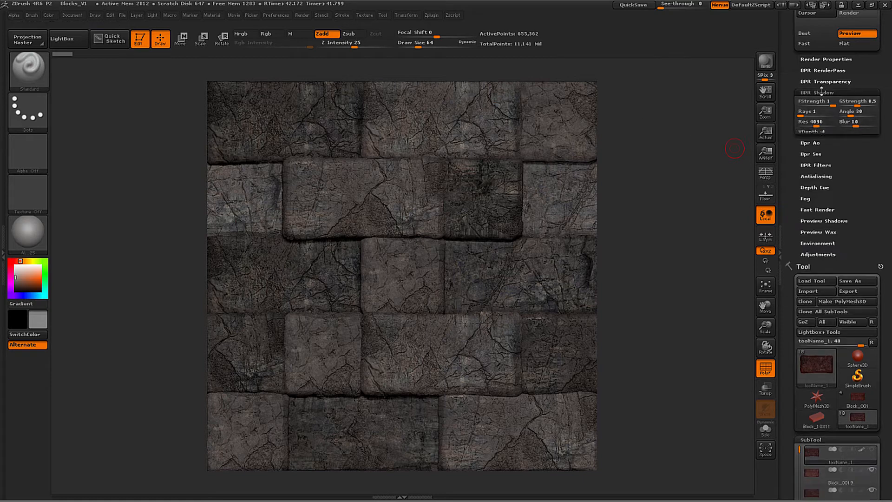
pyautogui.click(816, 103)
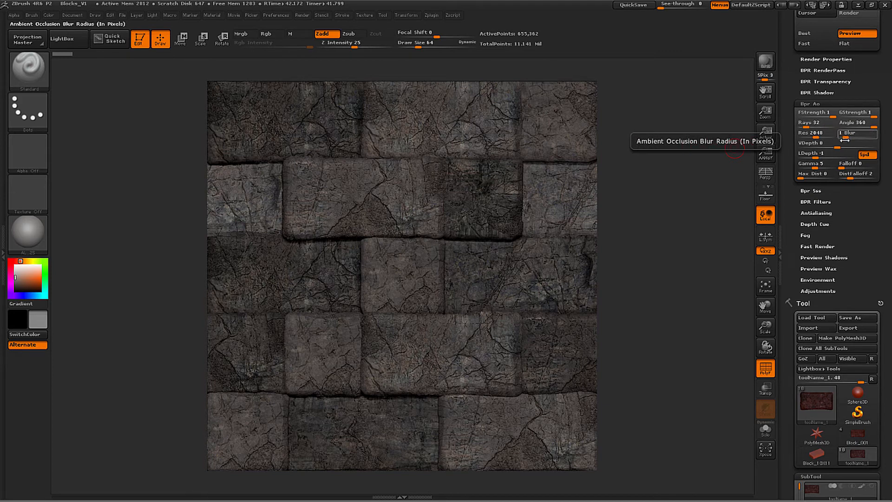
pyautogui.click(820, 103)
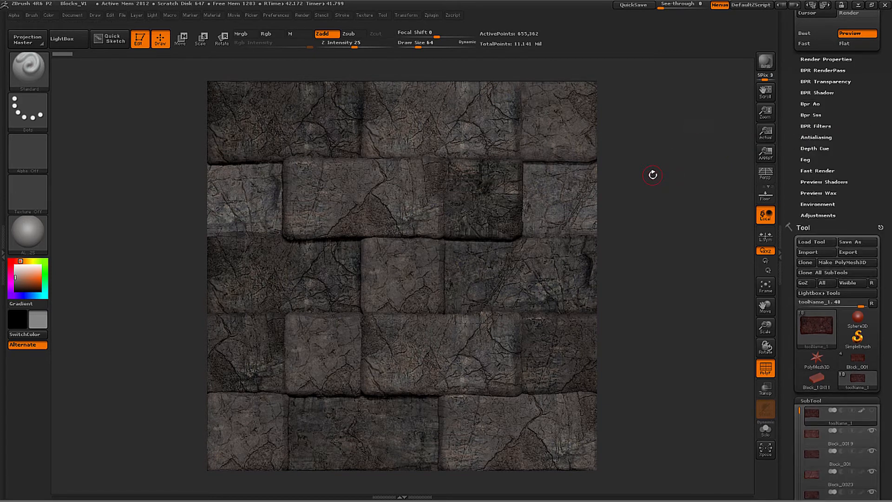
# Render the block wall with BPR and review the resulting render pass maps, including Shaded and AO
pyautogui.click(767, 63)
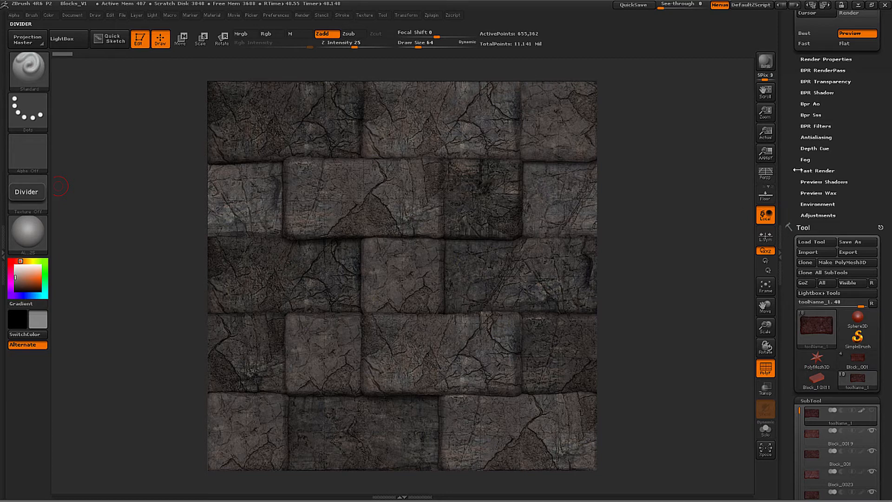
pyautogui.moveTo(797, 170); pyautogui.dragTo(790, 191)
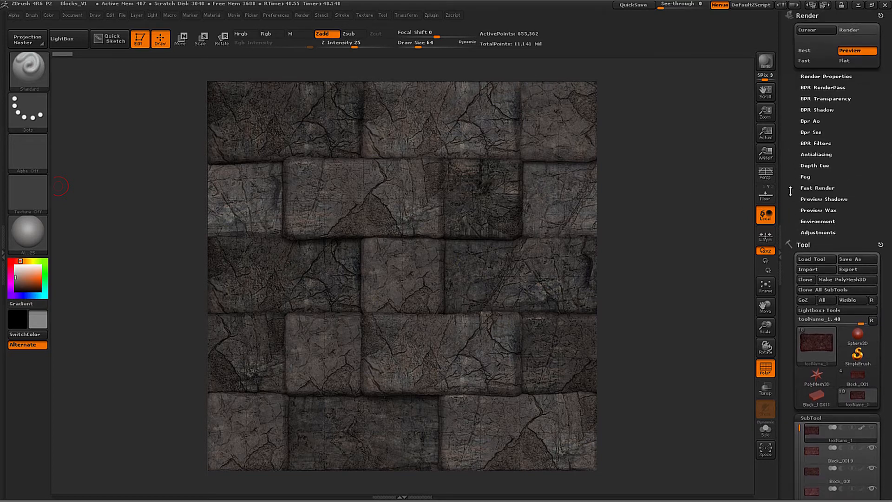
pyautogui.click(838, 87)
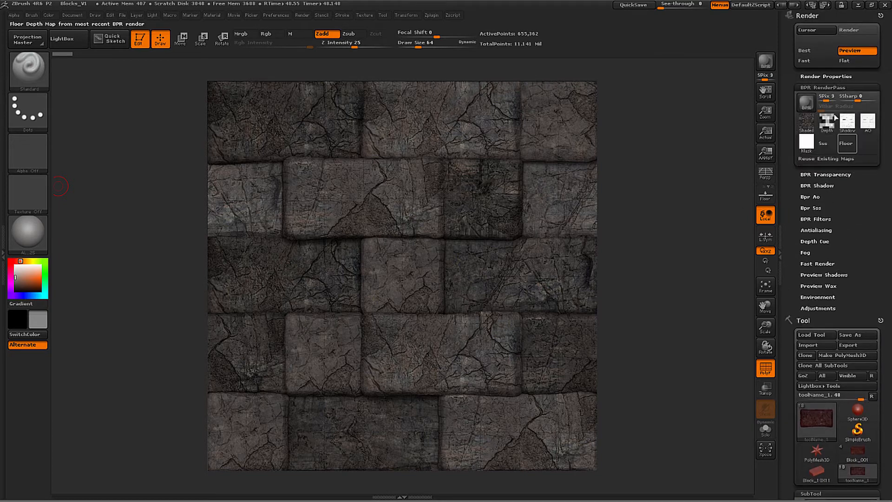
pyautogui.moveTo(804, 126)
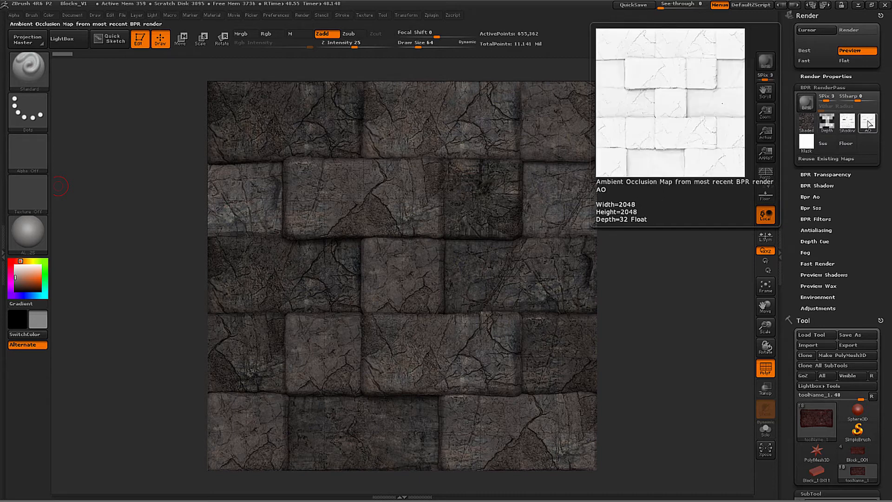
pyautogui.moveTo(809, 141)
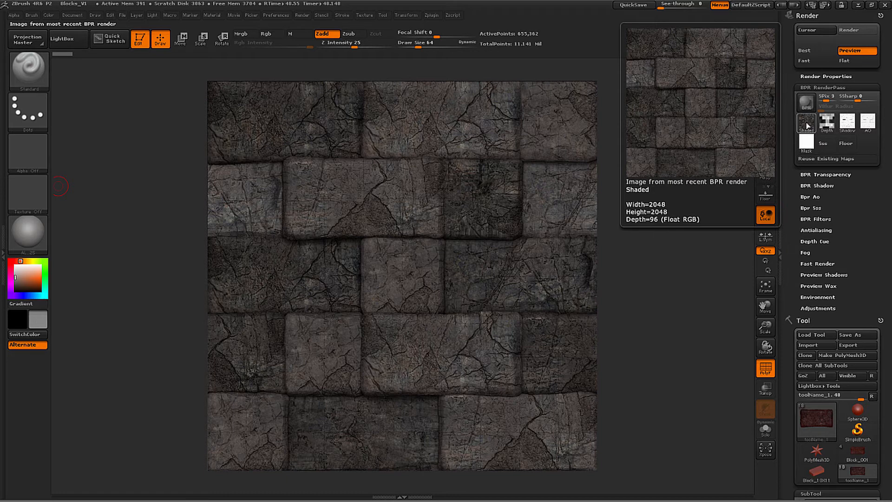
# Try out exporting the Shaded pass to the PSD Blocks_V1 folder and the Depth pass, cancelling both exports
pyautogui.click(807, 126)
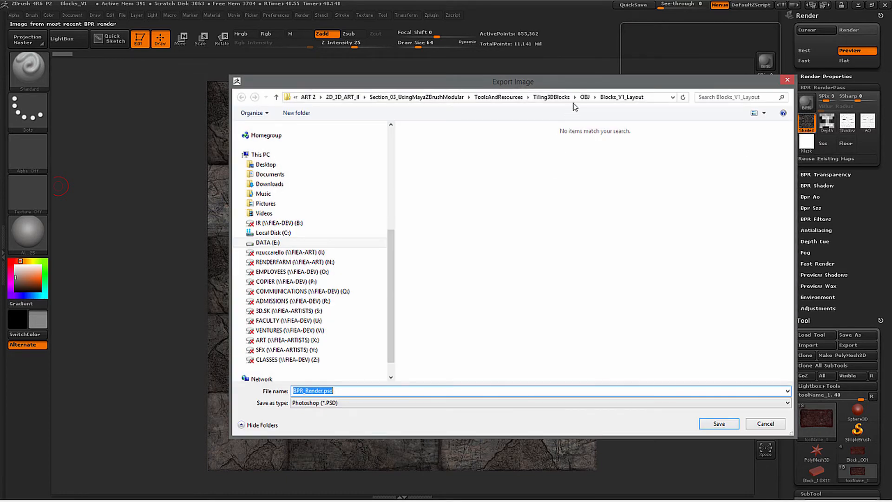
pyautogui.click(560, 96)
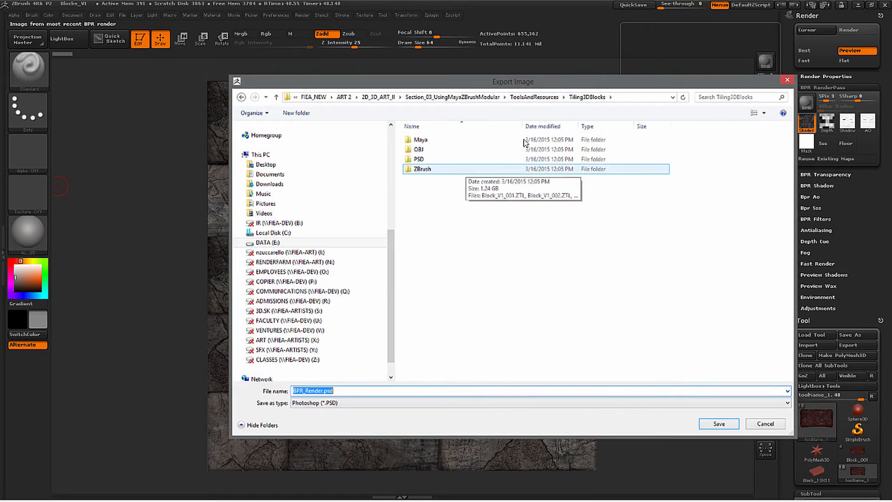
pyautogui.doubleClick(434, 159)
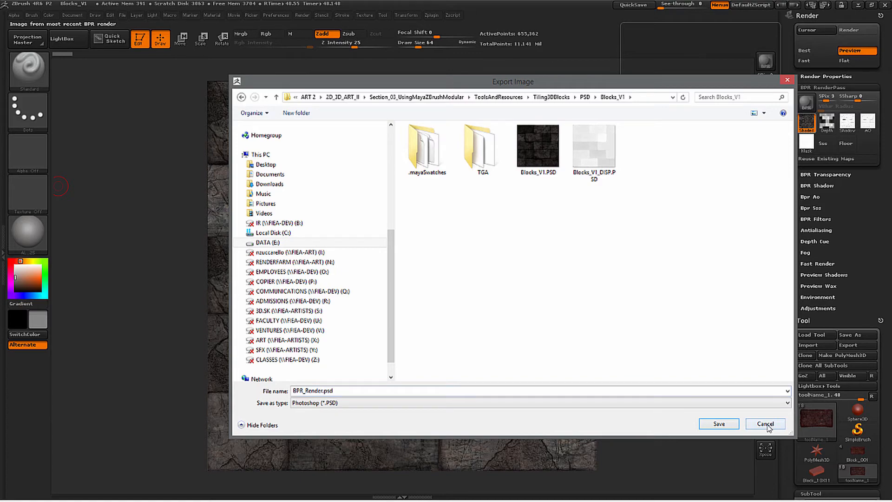
pyautogui.click(765, 424)
pyautogui.click(827, 122)
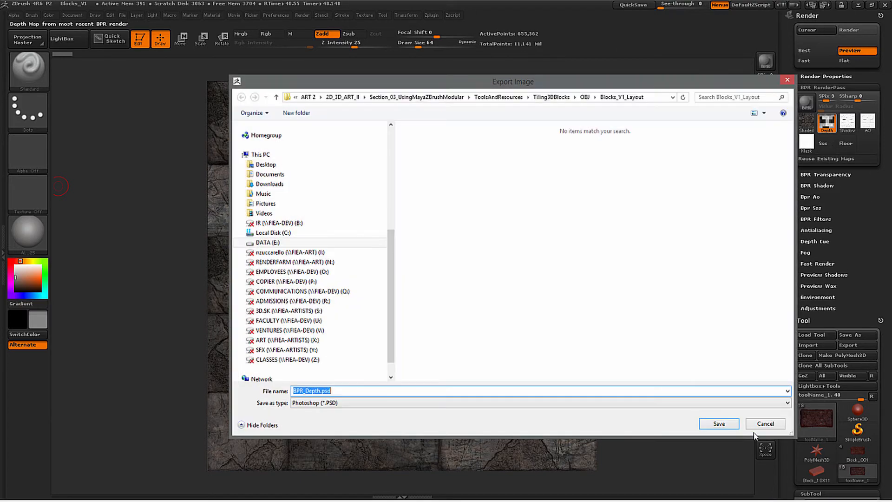
pyautogui.click(766, 423)
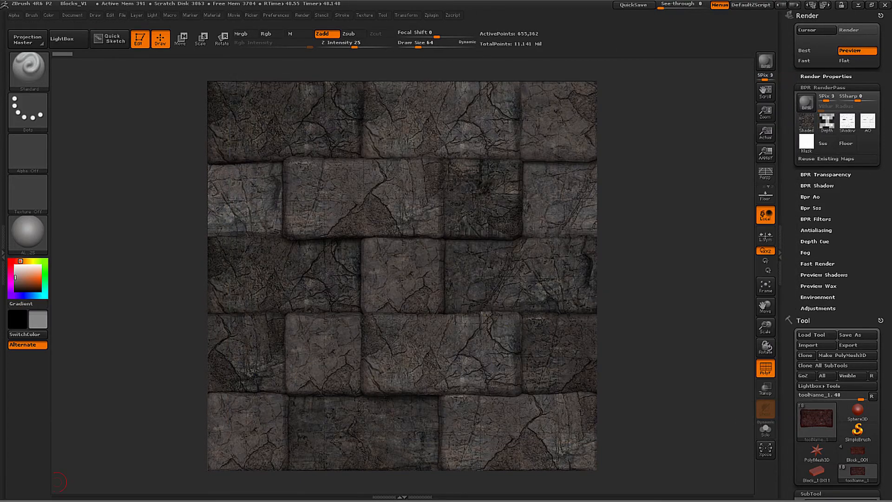
# Switch to Photoshop, move the Blocks_V1.PSD document window toward the middle of the workspace and enlarge it
pyautogui.hotkey('alt', 'Tab')
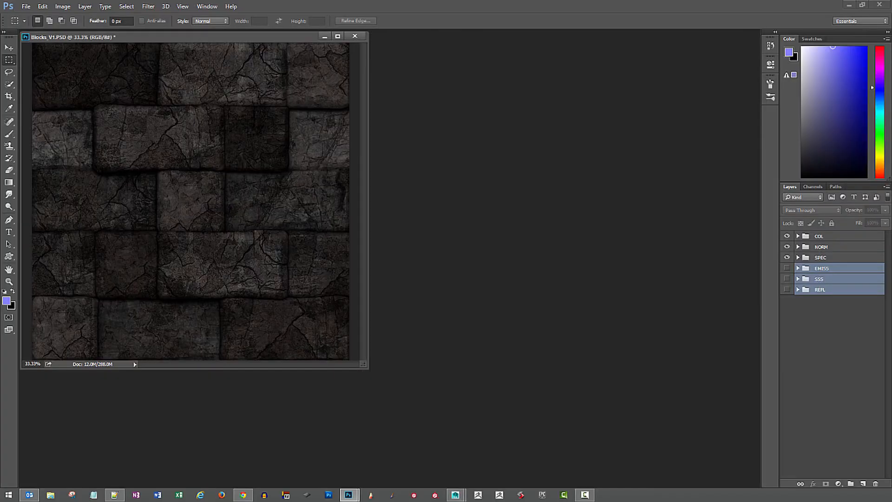
pyautogui.moveTo(69, 37); pyautogui.dragTo(228, 97)
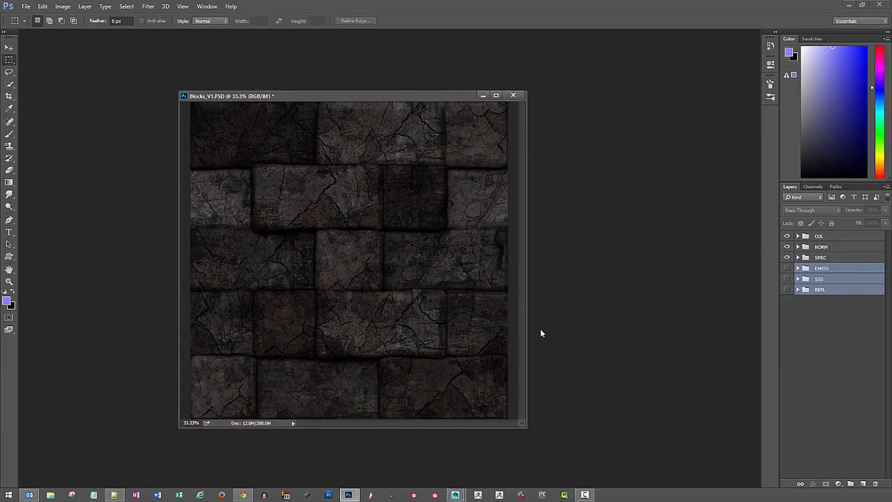
pyautogui.moveTo(528, 430); pyautogui.dragTo(587, 455)
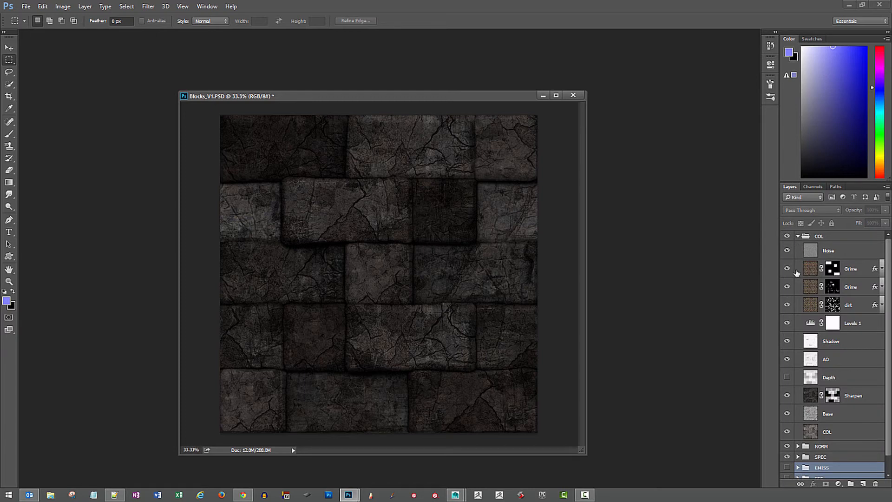
# Select the dirt layer, hide it and both Grime layers, and compare the blocks at 100% with the upper Grime layer on and off
pyautogui.scroll(-1, 831, 369)
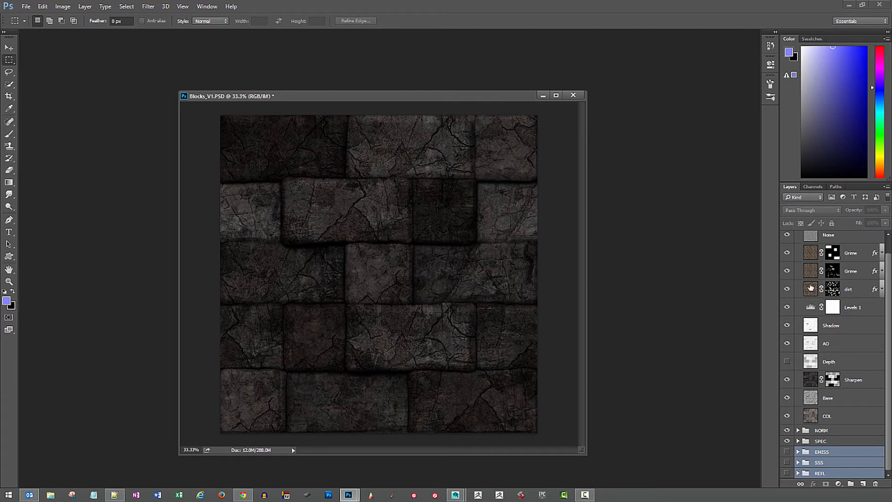
pyautogui.click(810, 290)
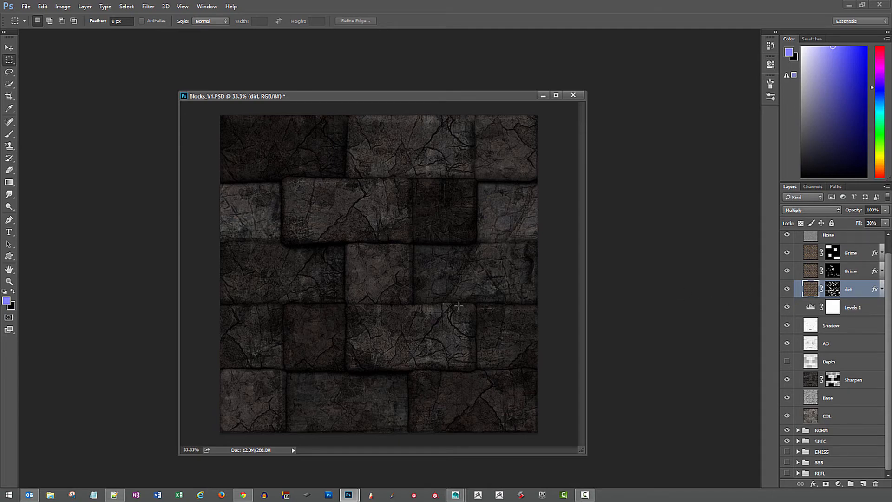
pyautogui.moveTo(401, 94); pyautogui.dragTo(380, 93)
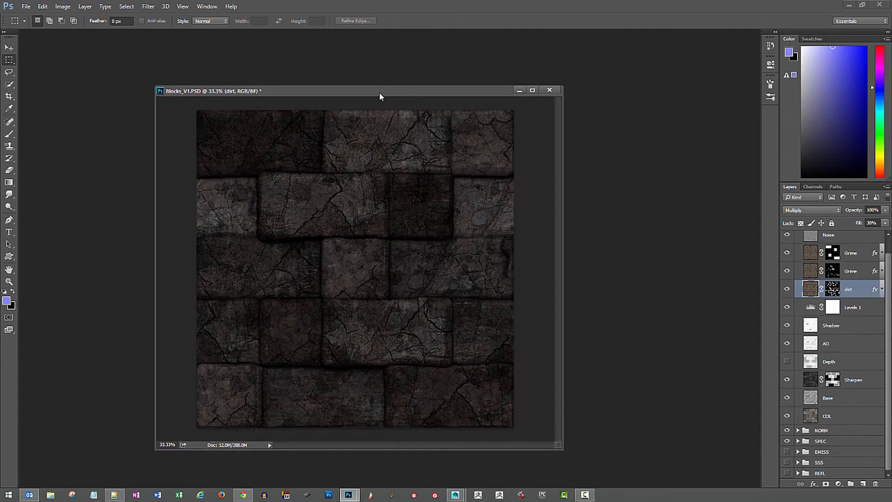
pyautogui.hotkey('ctrl', '1')
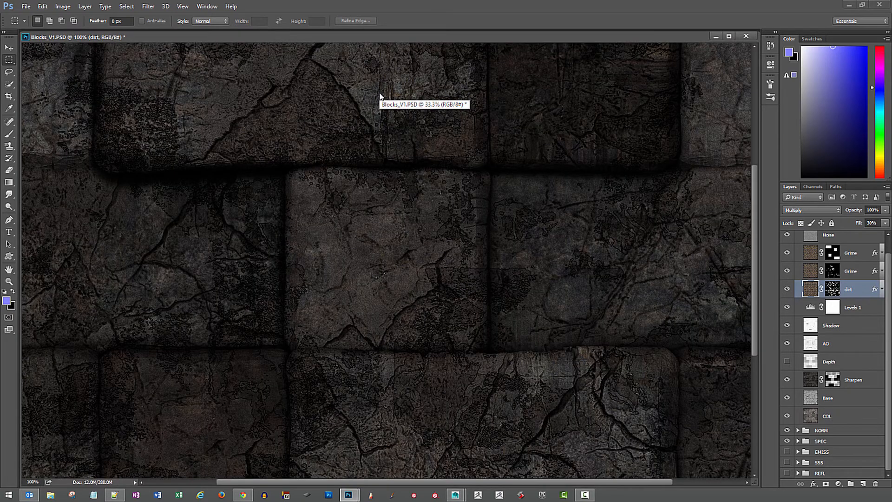
pyautogui.moveTo(269, 217); pyautogui.dragTo(513, 324)
pyautogui.moveTo(787, 289); pyautogui.dragTo(786, 271)
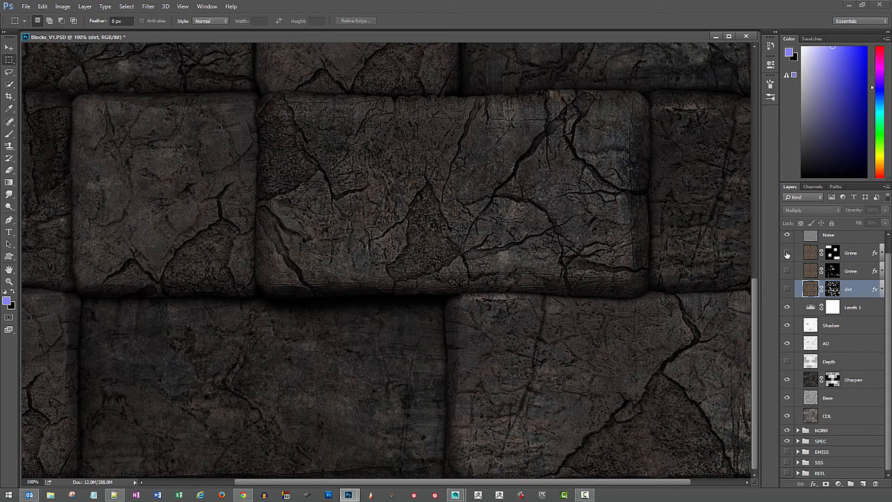
pyautogui.click(786, 254)
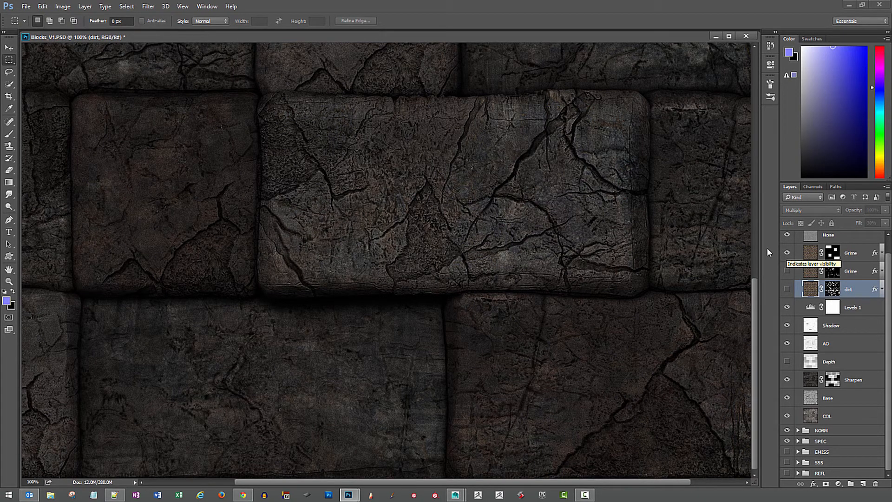
pyautogui.click(787, 253)
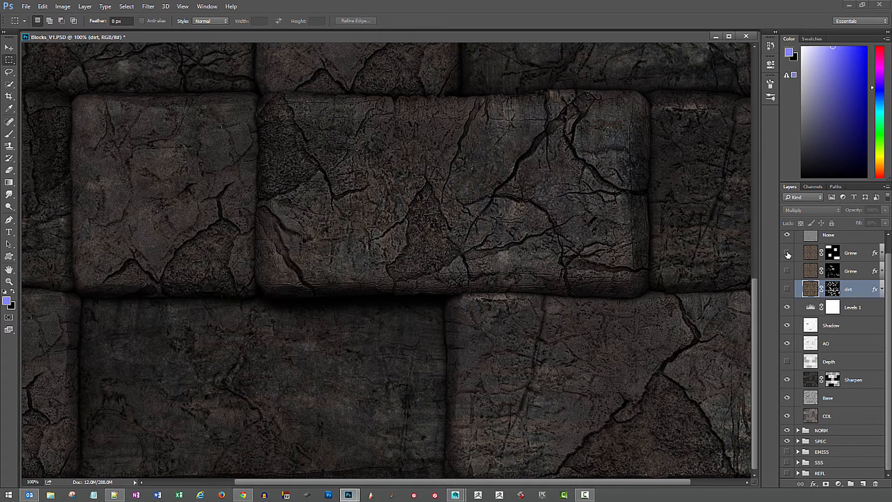
pyautogui.click(787, 254)
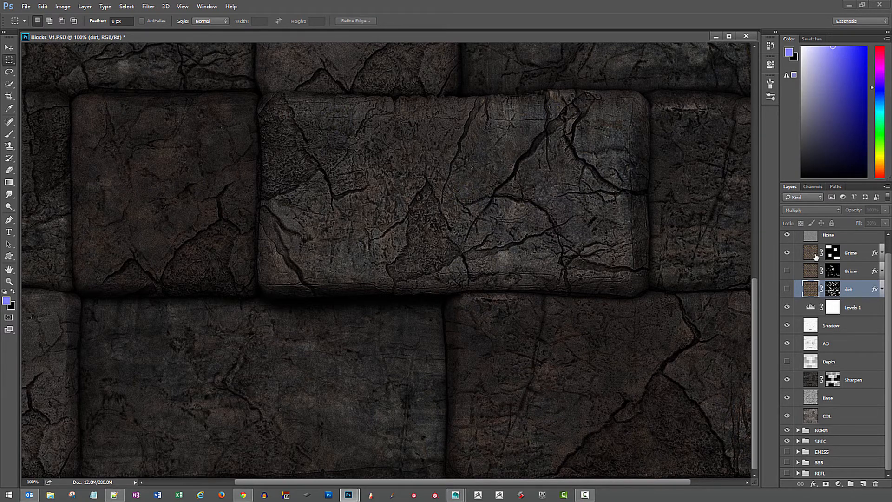
# Show the lower Grime and dirt layers again and compare the stone texture with and without the Levels 1 adjustment
pyautogui.click(788, 271)
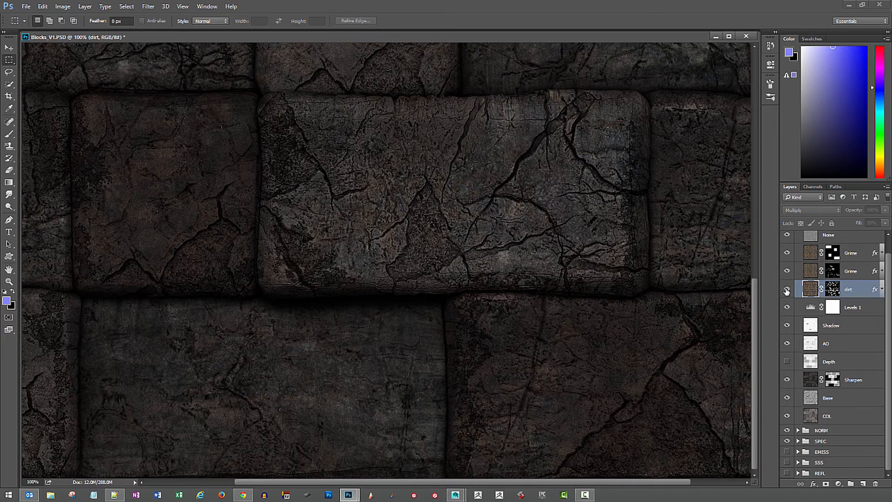
pyautogui.click(787, 289)
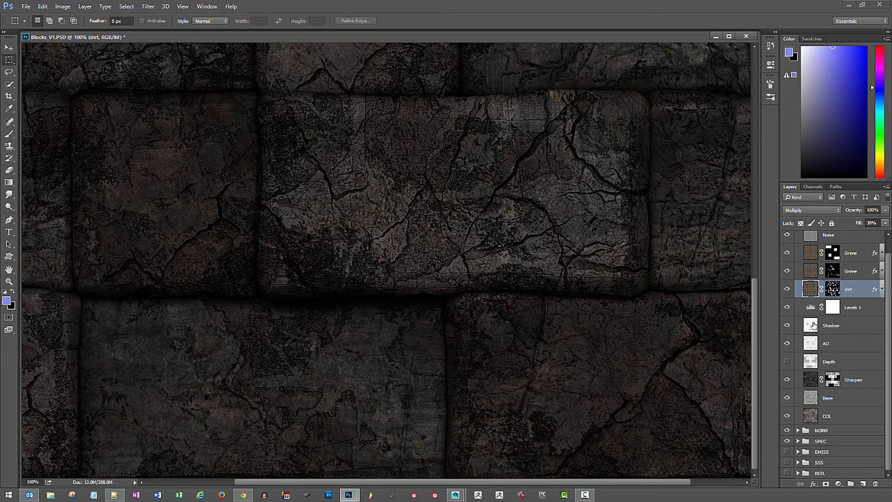
pyautogui.click(786, 308)
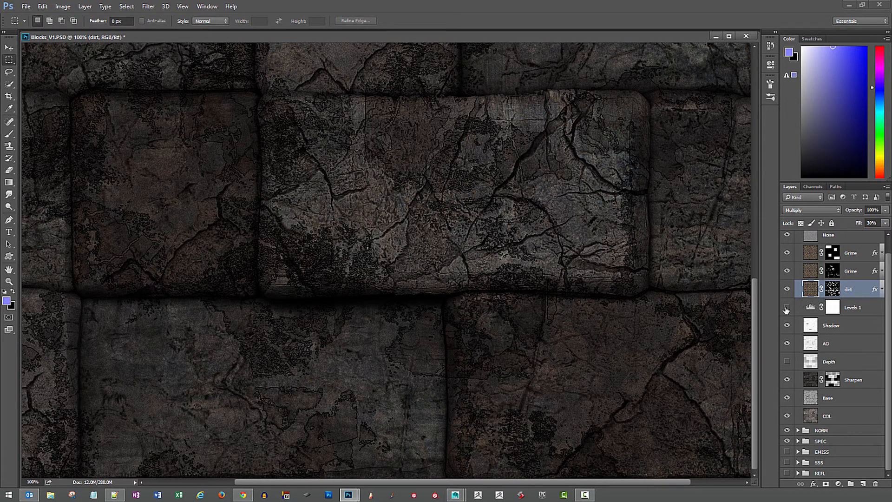
pyautogui.click(787, 308)
# Collapse the COL group and show the whole texture at 33.3% in a document window with a margin around the canvas
pyautogui.scroll(1, 825, 305)
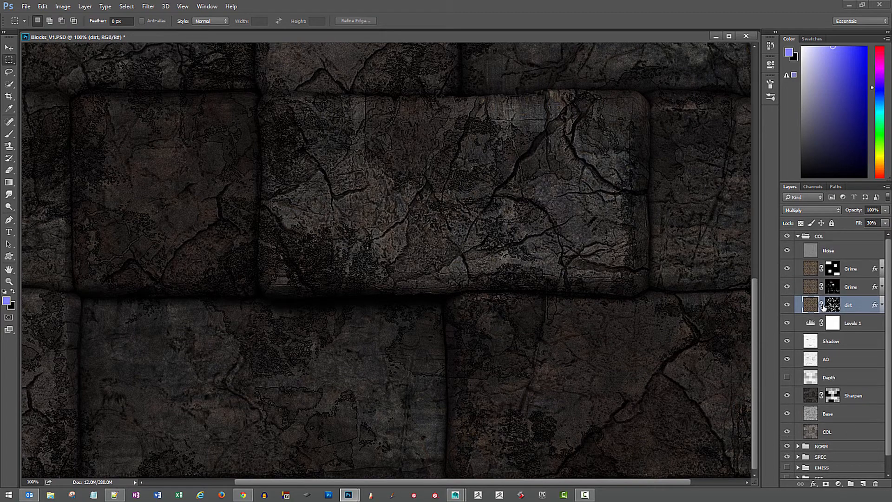
pyautogui.click(799, 236)
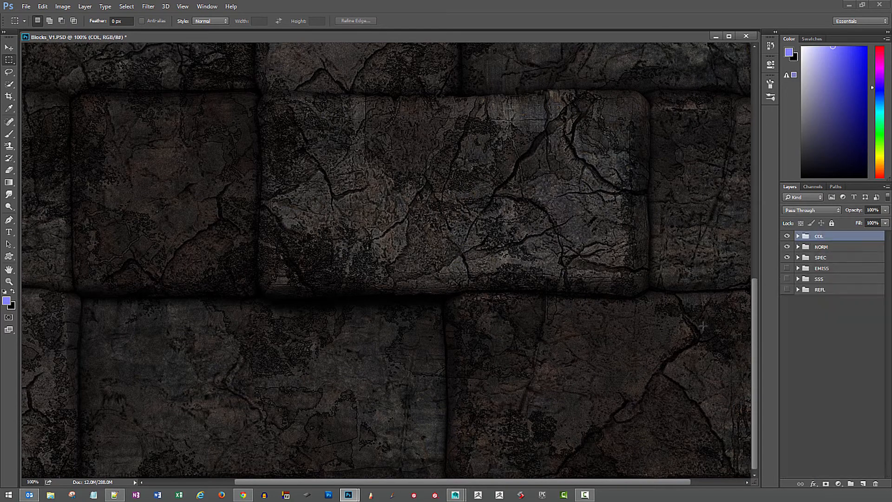
pyautogui.hotkey('ctrl', '-')
pyautogui.hotkey('ctrl', '-')
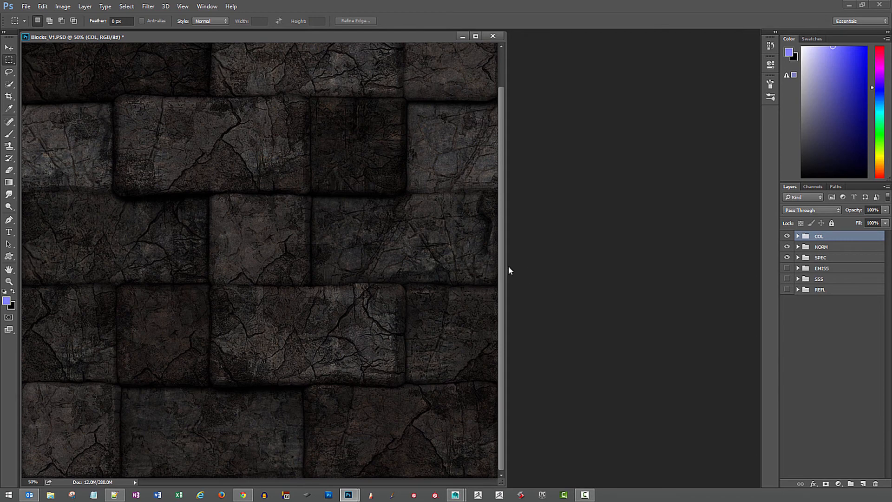
pyautogui.hotkey('ctrl', '-')
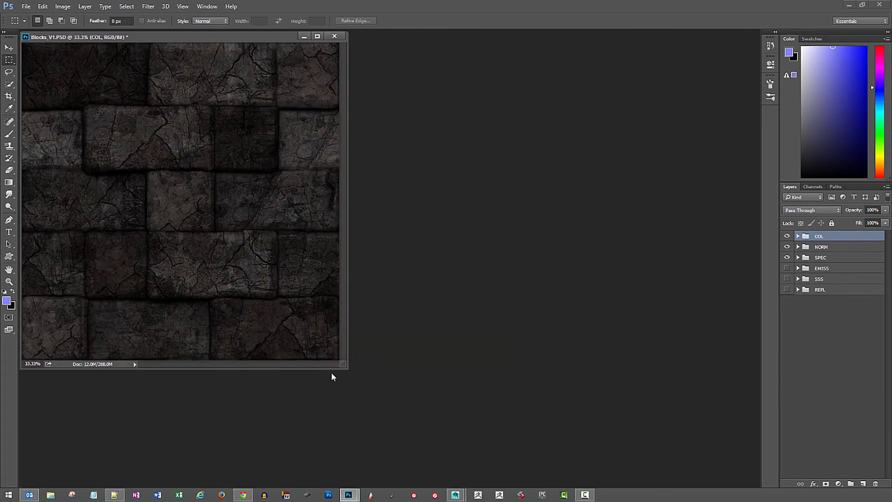
pyautogui.moveTo(345, 366); pyautogui.dragTo(443, 407)
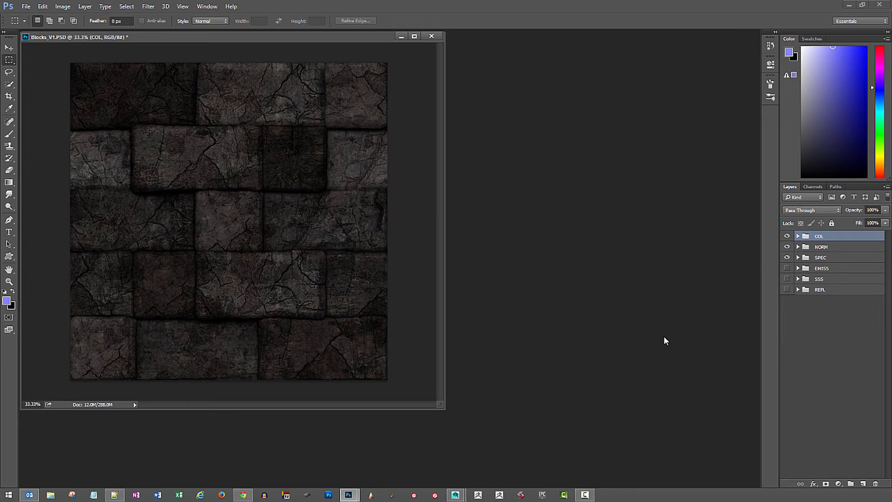
# Hide the COL and NORM groups in turn to view the normal and specular maps, and show both groups again
pyautogui.click(787, 236)
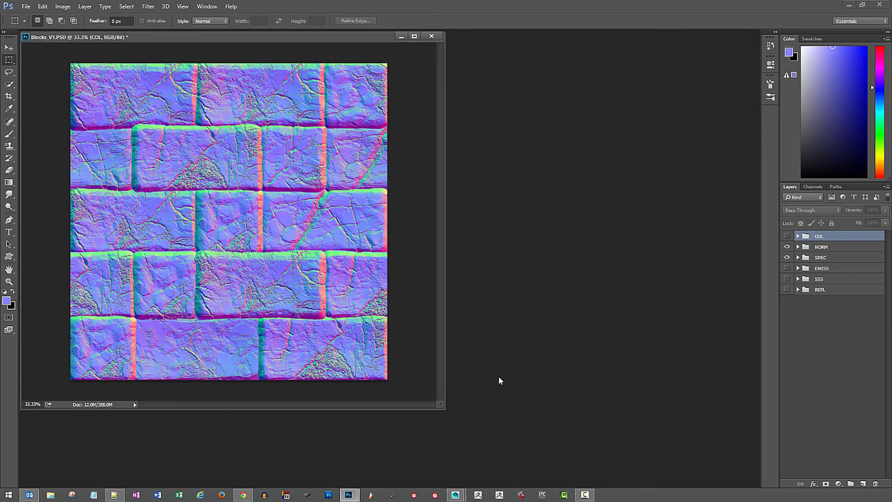
pyautogui.click(787, 247)
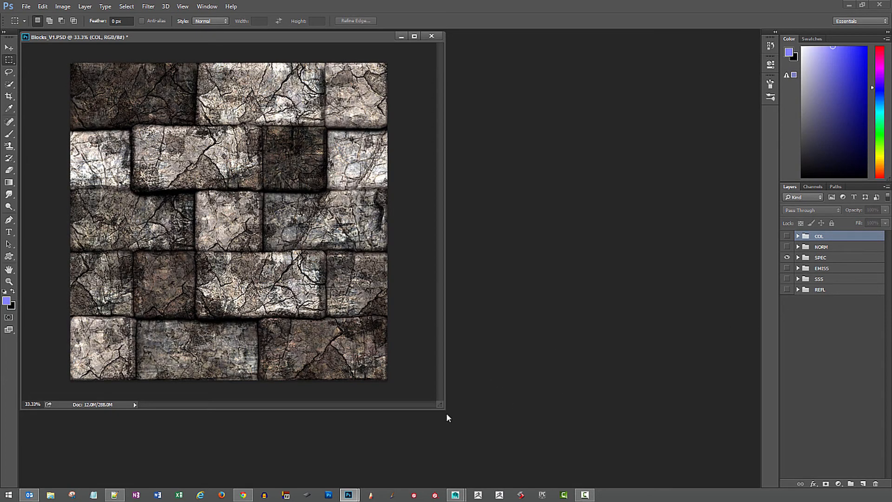
pyautogui.moveTo(441, 406); pyautogui.dragTo(513, 433)
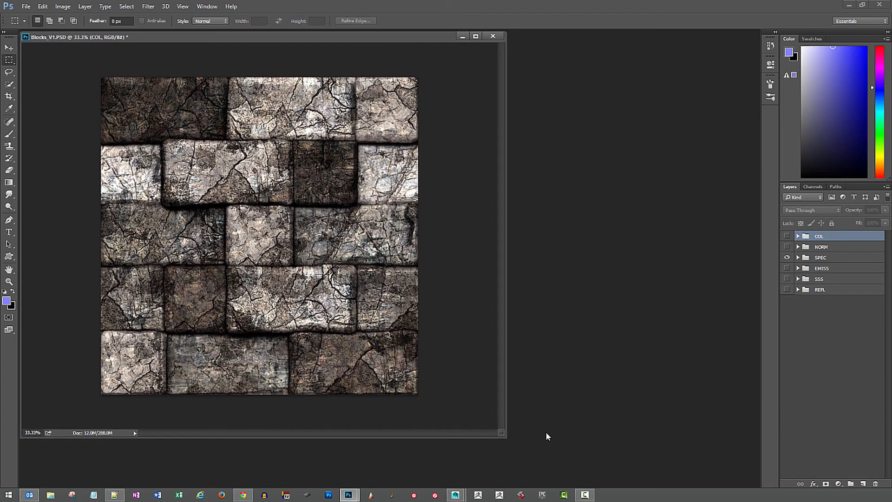
pyautogui.click(787, 247)
pyautogui.click(787, 236)
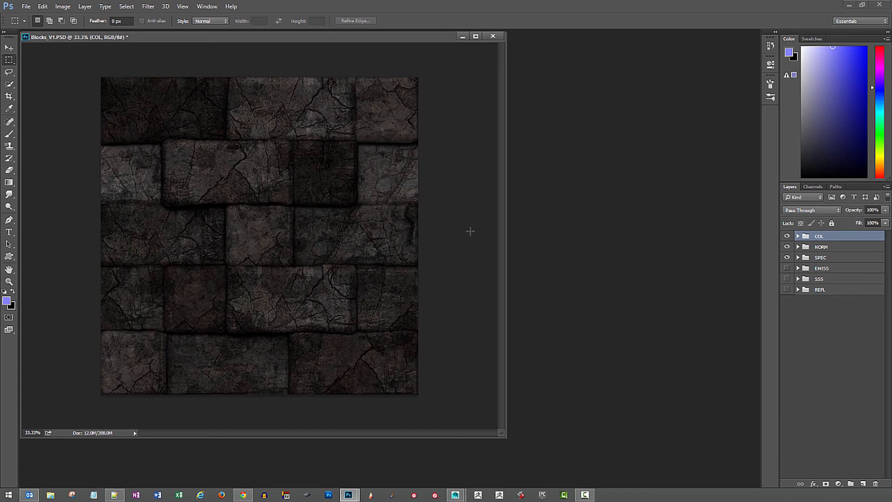
# Fit the Blocks_V1.PSD window closely around its canvas and move it to the upper-left corner of the workspace
pyautogui.moveTo(259, 41); pyautogui.dragTo(333, 50)
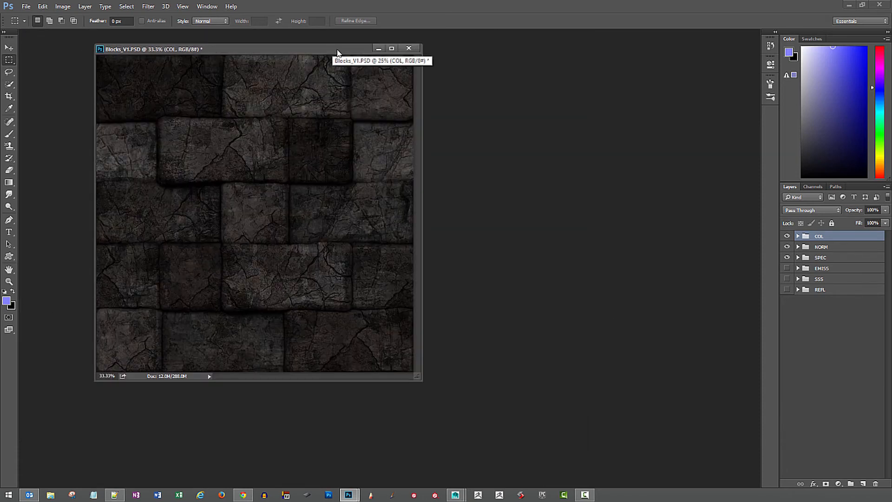
pyautogui.moveTo(194, 54); pyautogui.dragTo(125, 46)
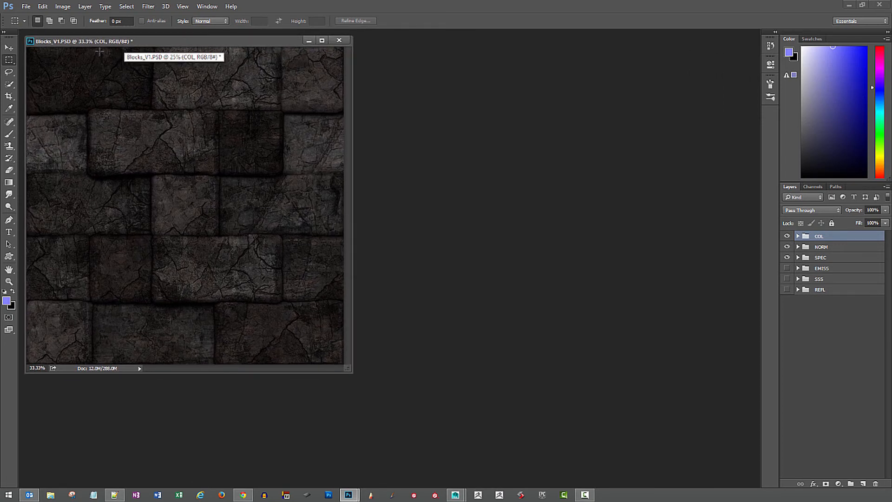
pyautogui.moveTo(52, 40); pyautogui.dragTo(52, 40)
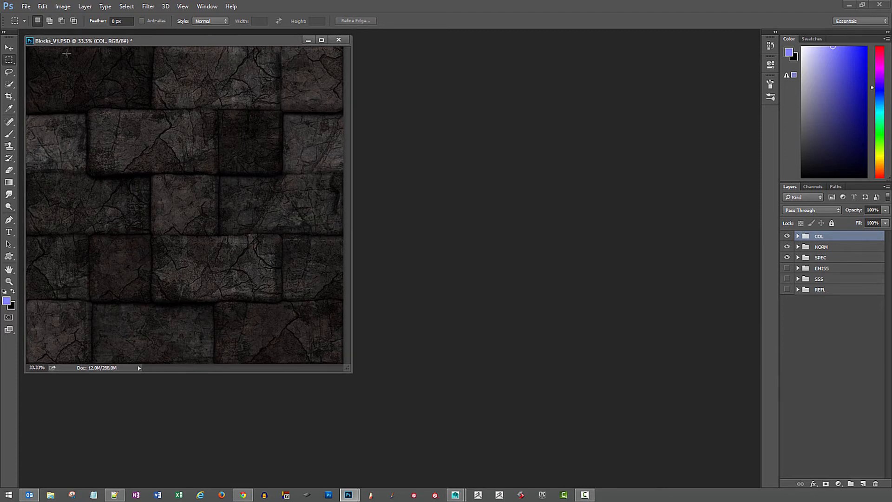
# Open Blocks_V2.psd from the Blocks_V2 folder inside the PSD directory
pyautogui.click(27, 7)
pyautogui.click(35, 26)
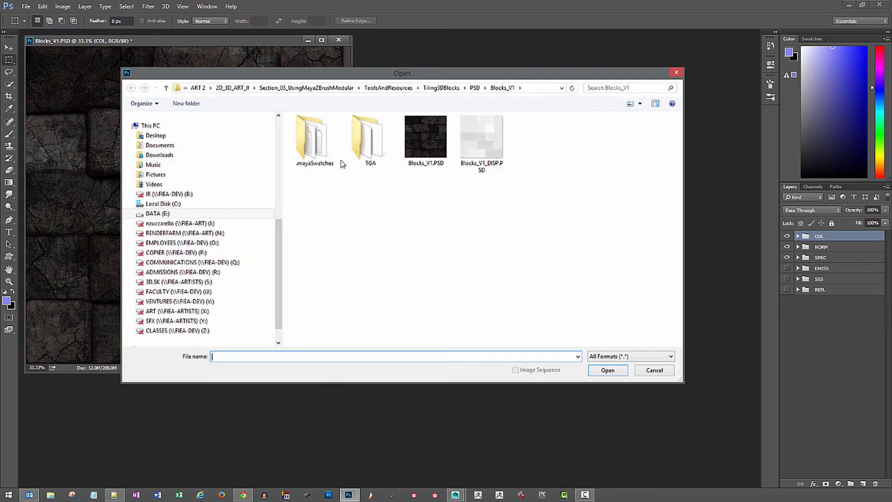
pyautogui.click(474, 87)
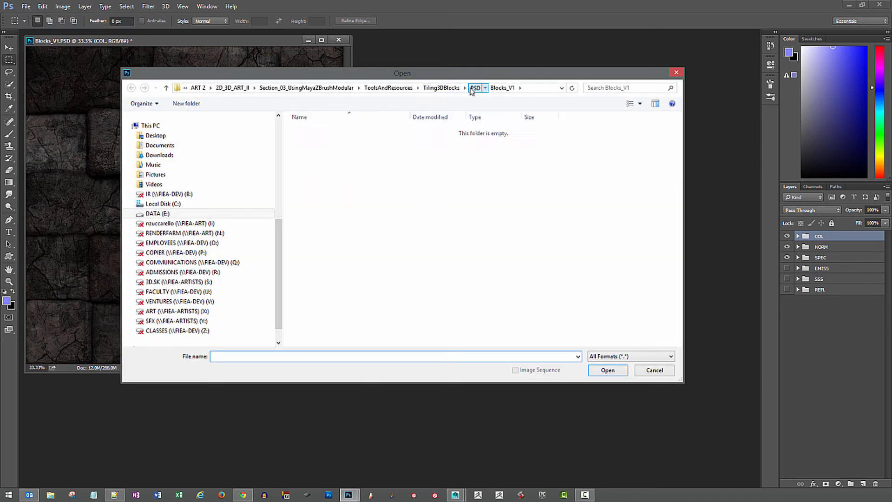
pyautogui.click(330, 140)
pyautogui.doubleClick(331, 140)
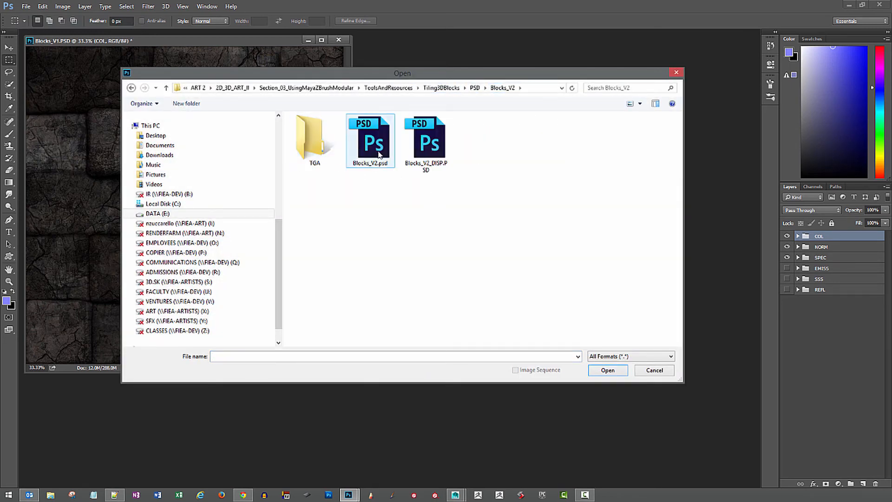
pyautogui.click(369, 140)
pyautogui.click(606, 373)
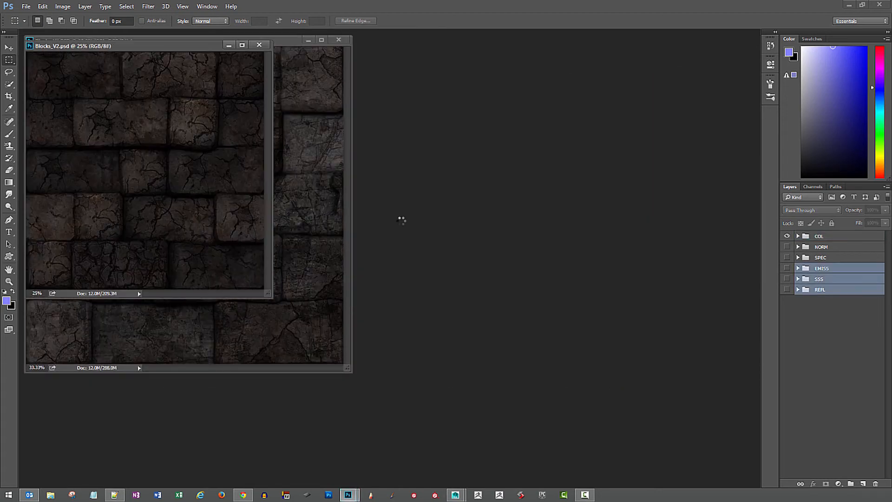
# Reduce Blocks_V1.PSD to 25% and arrange the Blocks_V2.psd window directly beside it, slightly widened
pyautogui.moveTo(189, 46); pyautogui.dragTo(646, 41)
pyautogui.click(287, 41)
pyautogui.hotkey('ctrl', '-')
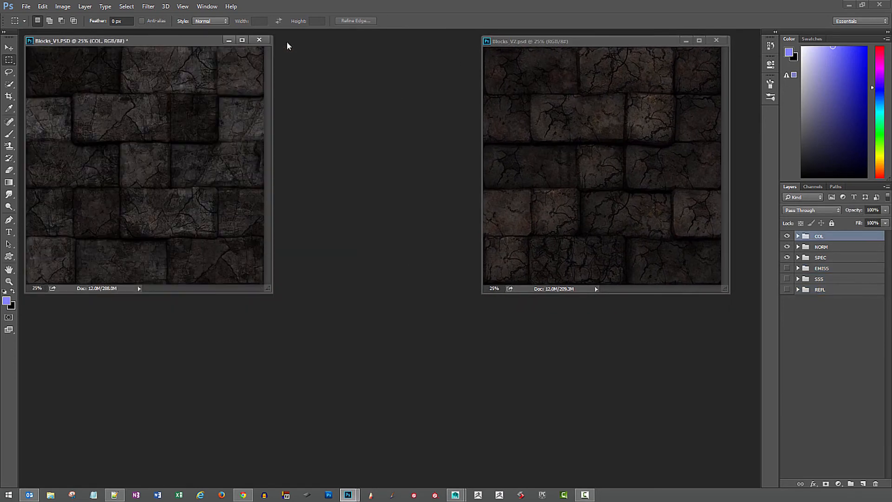
pyautogui.moveTo(208, 43)
pyautogui.mouseDown()
pyautogui.moveTo(219, 40)
pyautogui.moveTo(205, 41)
pyautogui.mouseUp()
pyautogui.moveTo(521, 45); pyautogui.dragTo(320, 41)
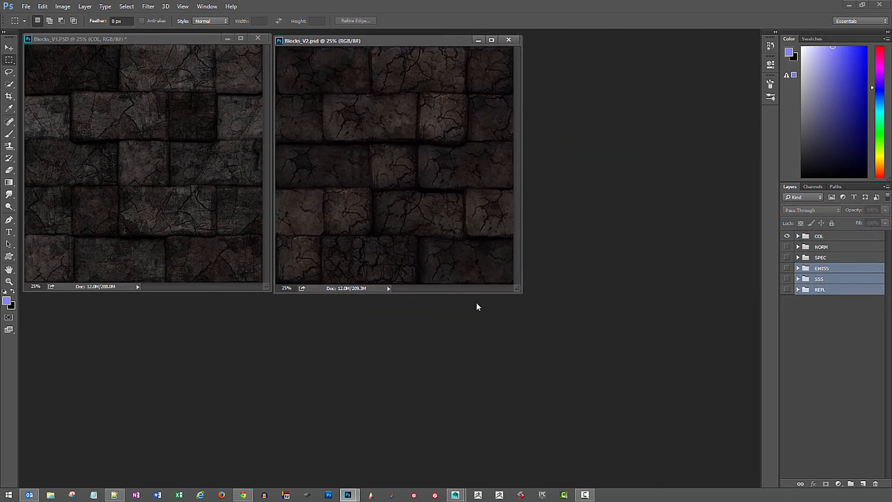
pyautogui.moveTo(521, 292)
pyautogui.mouseDown()
pyautogui.moveTo(544, 300)
pyautogui.moveTo(537, 292)
pyautogui.mouseUp()
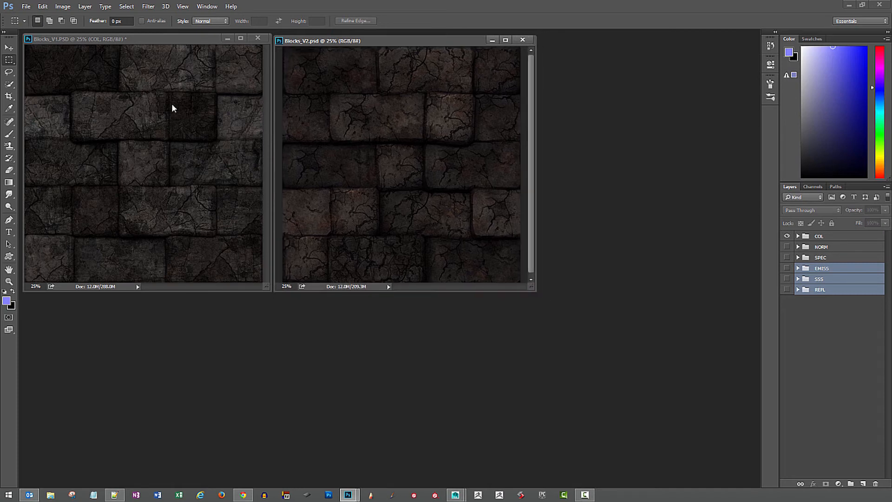
pyautogui.click(26, 6)
pyautogui.click(42, 29)
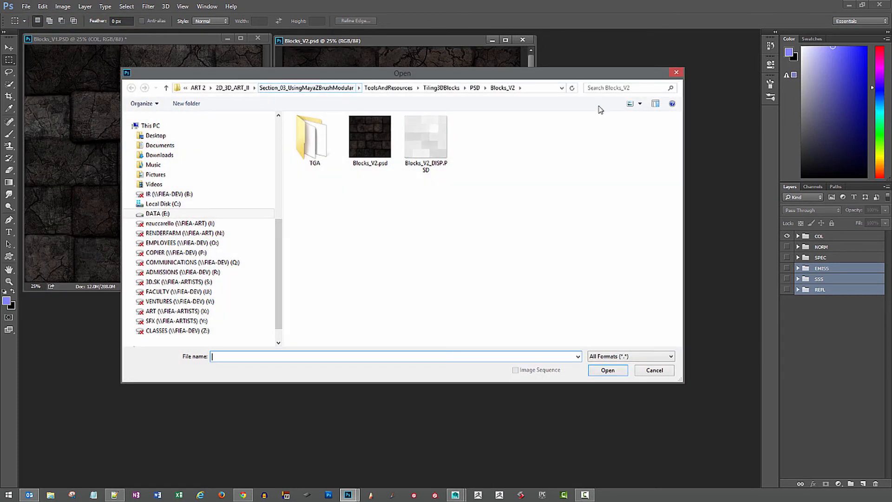
pyautogui.click(676, 72)
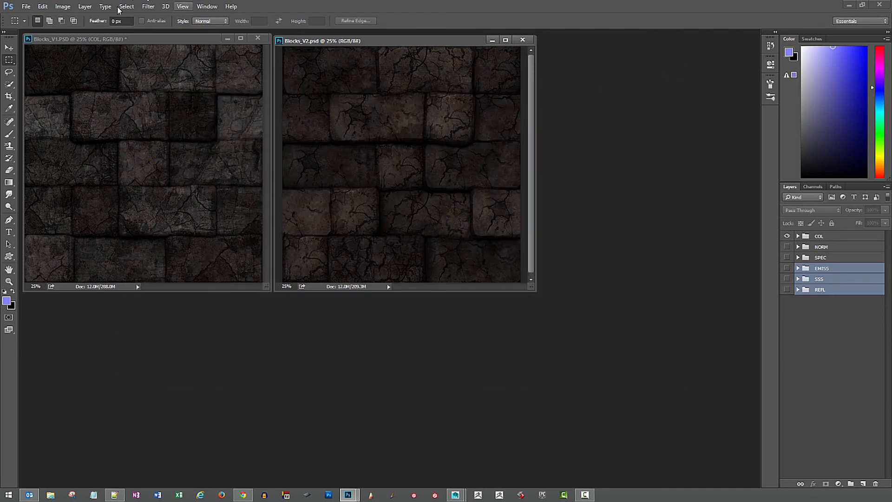
# Open Blocks_V3.psd from the Blocks_V3 folder and place it at 25% directly beside the Blocks_V2.psd window
pyautogui.click(26, 6)
pyautogui.click(42, 29)
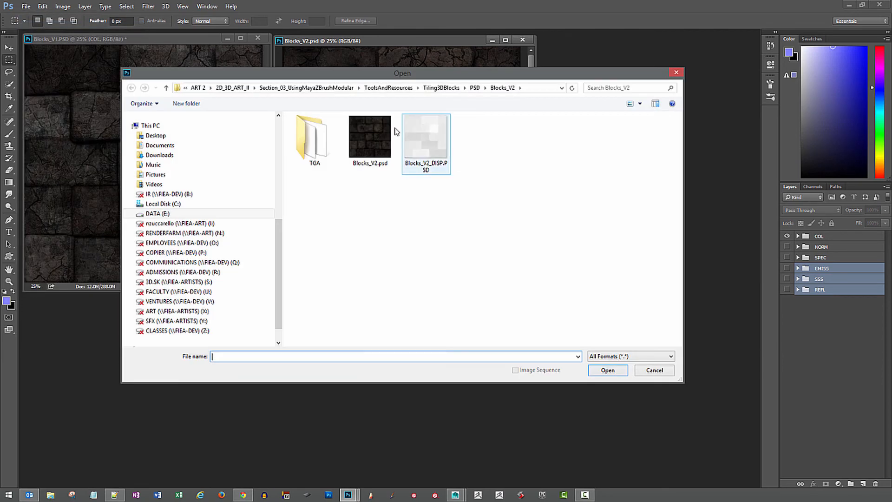
pyautogui.click(474, 87)
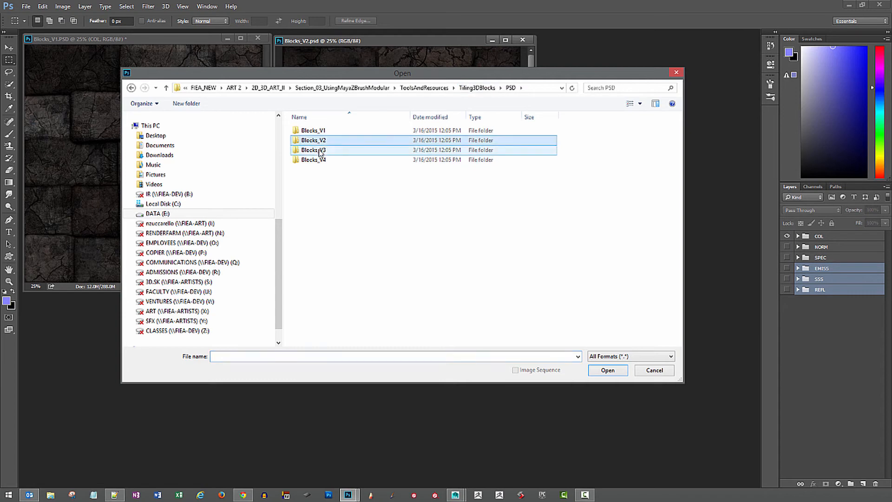
pyautogui.doubleClick(319, 150)
pyautogui.click(368, 142)
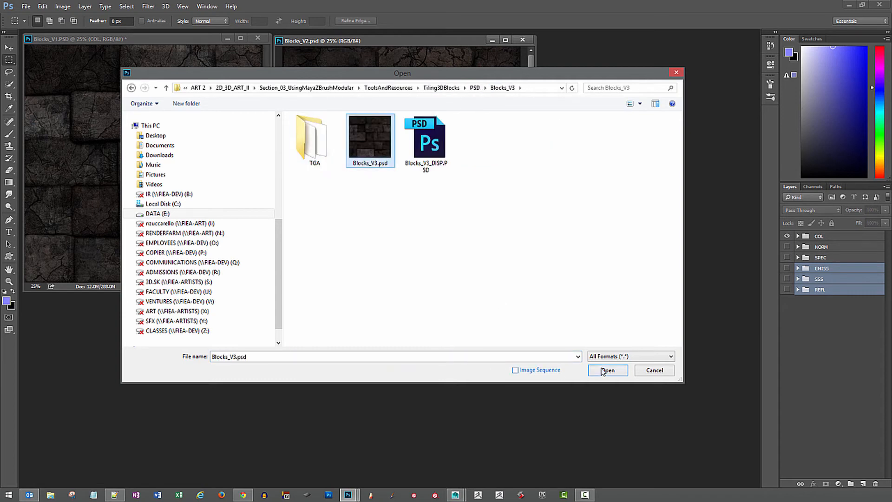
pyautogui.click(604, 371)
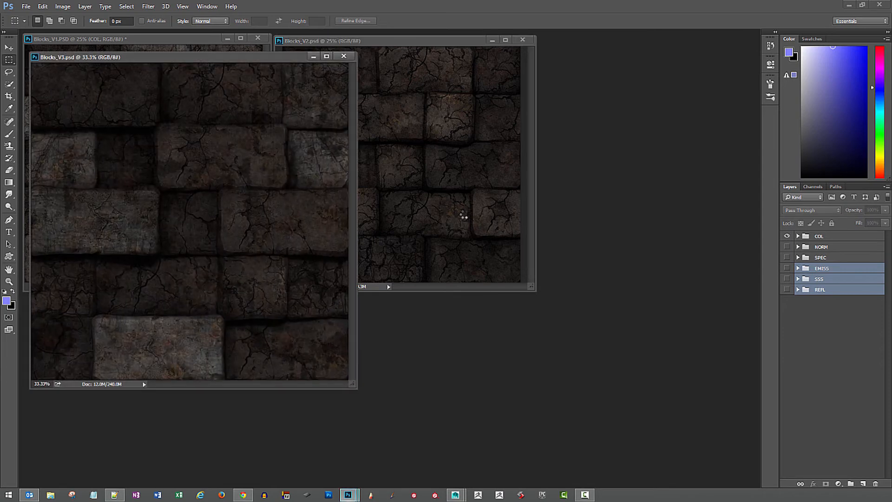
pyautogui.hotkey('ctrl', '-')
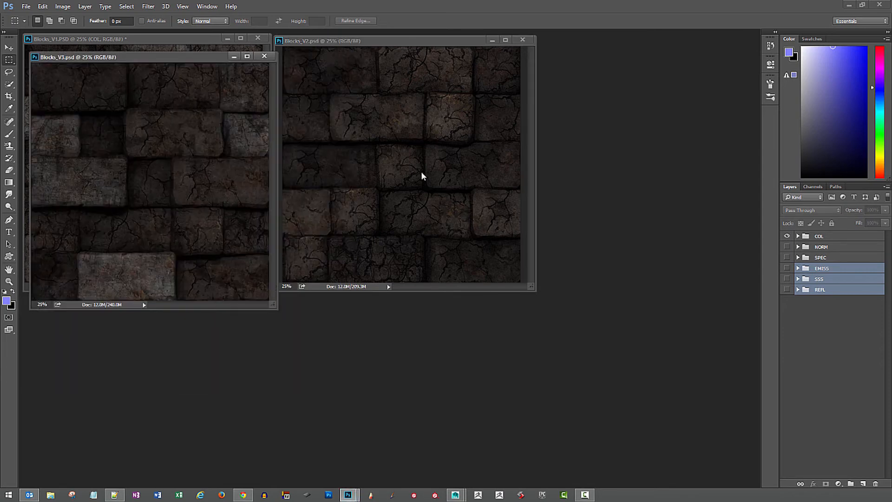
pyautogui.moveTo(183, 57); pyautogui.dragTo(681, 41)
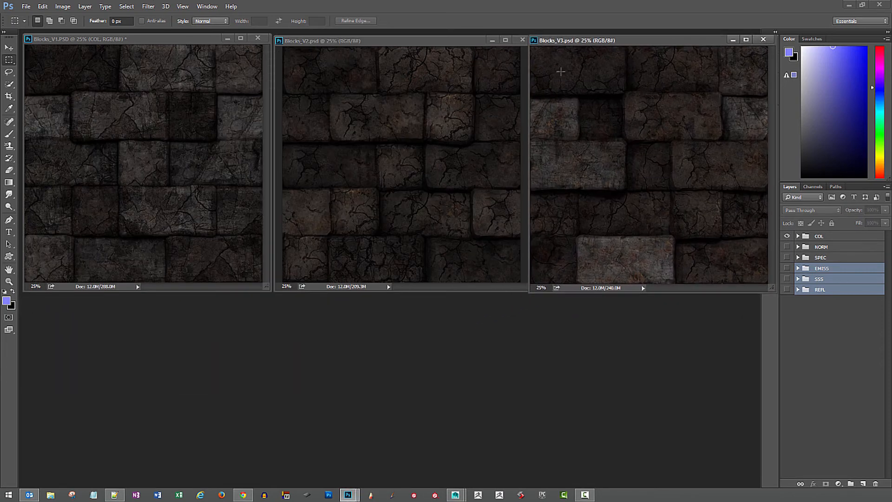
# Open Blocks_V4.psd from the Blocks_V4 folder and place it at 25% overlapping the Blocks_V1 and Blocks_V2 windows
pyautogui.click(21, 6)
pyautogui.click(28, 30)
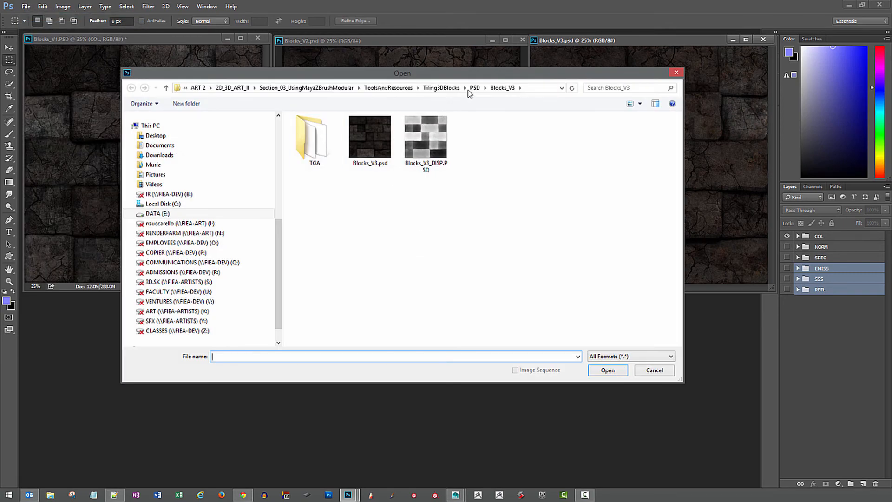
pyautogui.click(474, 87)
pyautogui.doubleClick(344, 160)
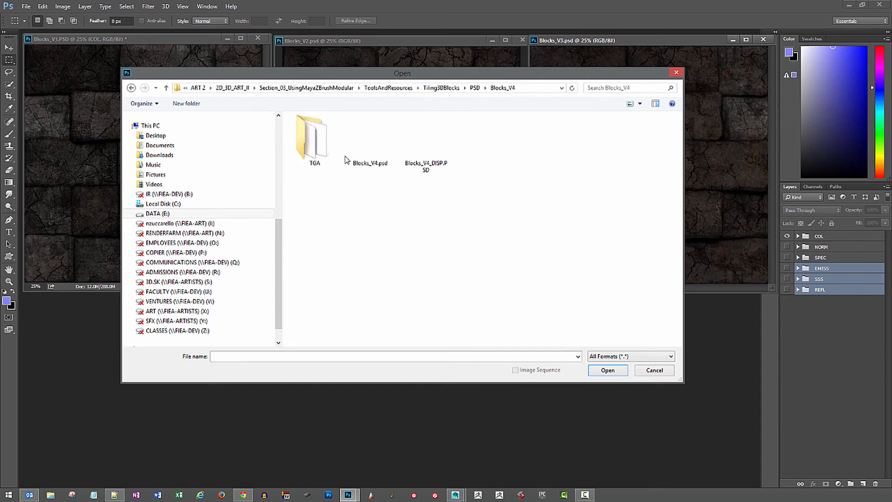
pyautogui.click(379, 156)
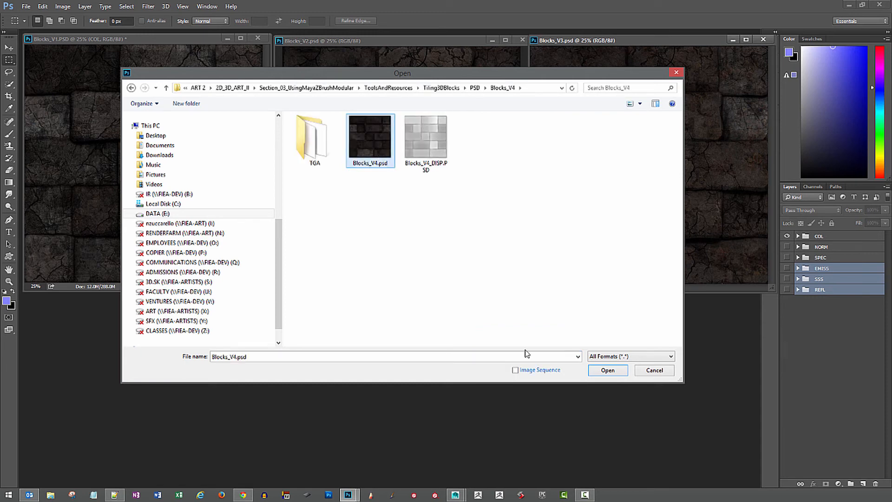
pyautogui.click(607, 371)
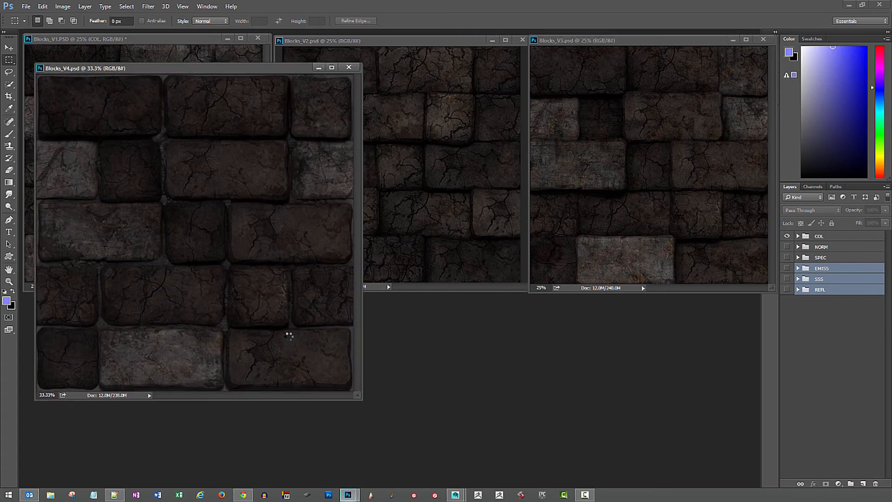
pyautogui.hotkey('ctrl', '-')
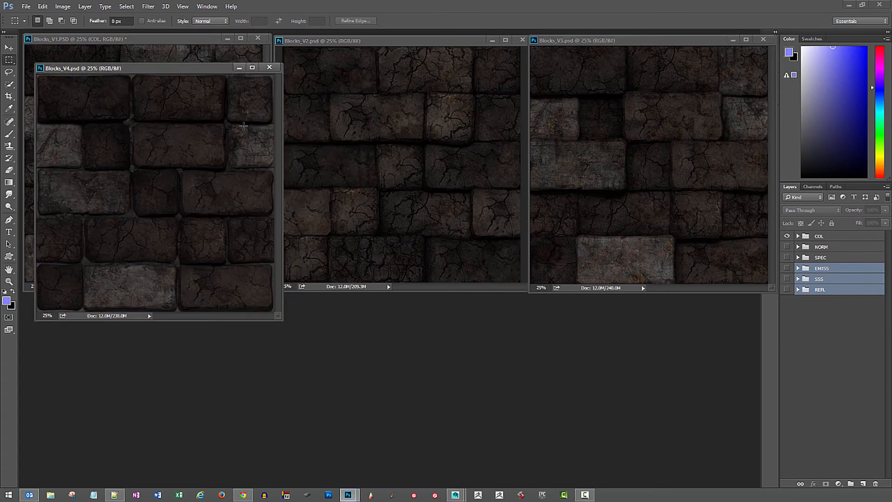
pyautogui.moveTo(187, 68); pyautogui.dragTo(166, 255)
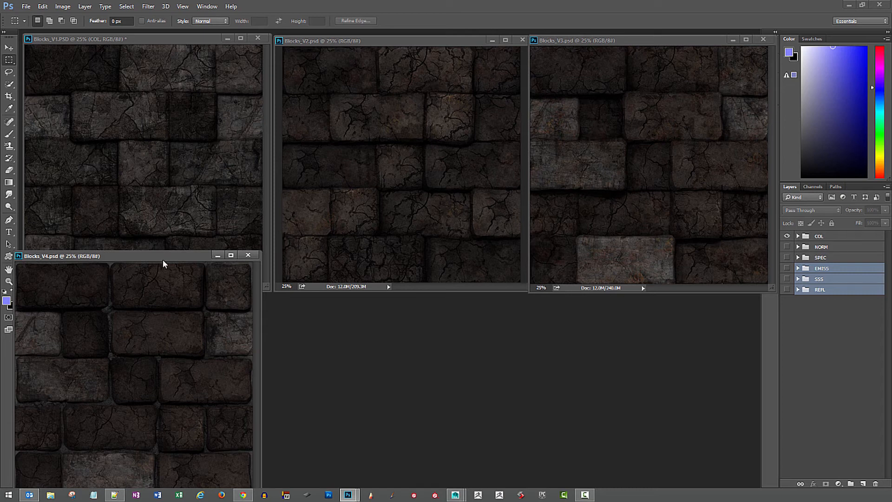
pyautogui.moveTo(163, 256); pyautogui.dragTo(243, 137)
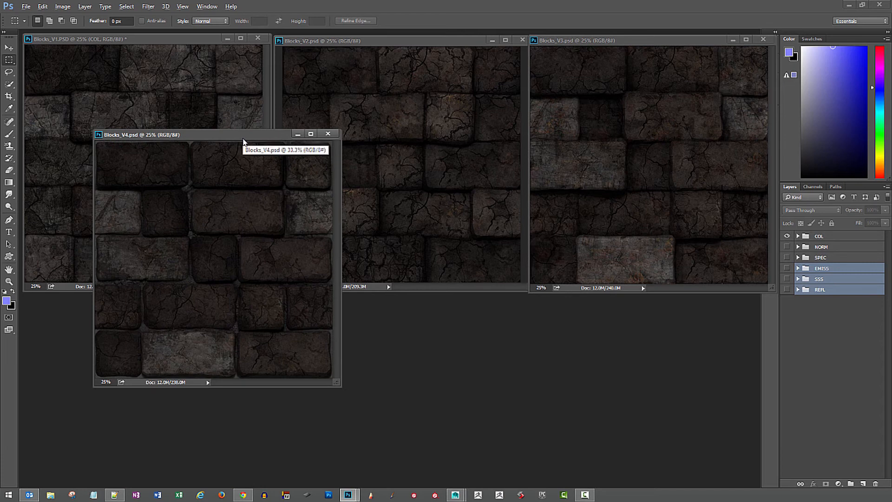
# Enlarge Blocks_V4.psd to 50% in a slightly widened window and examine the gaps between the blocks across the whole texture
pyautogui.hotkey('ctrl', '+')
pyautogui.hotkey('ctrl', '+')
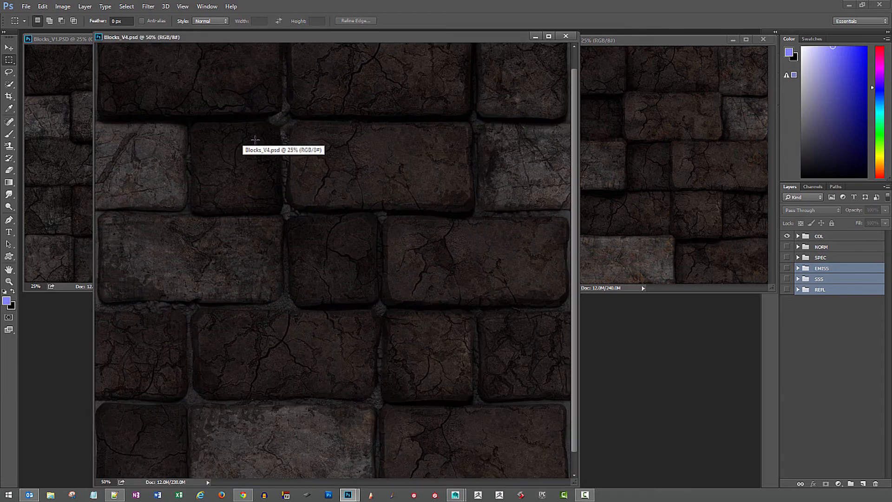
pyautogui.moveTo(233, 332); pyautogui.dragTo(253, 264)
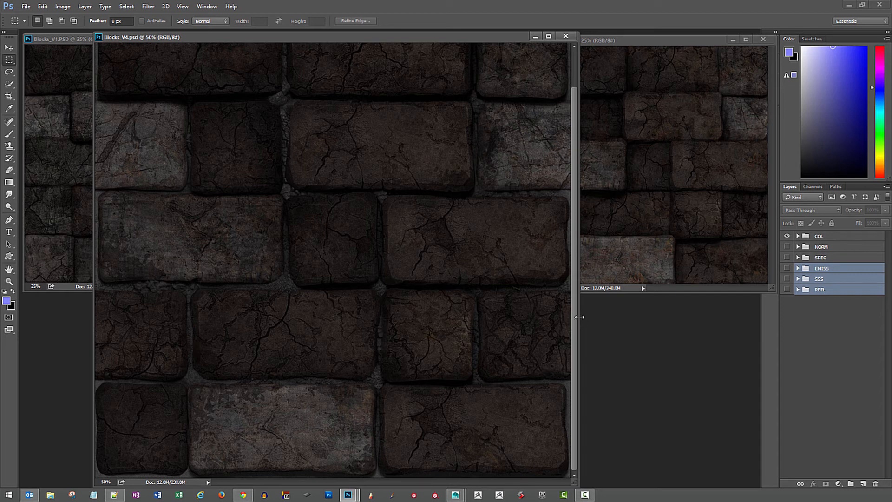
pyautogui.moveTo(578, 319); pyautogui.dragTo(619, 319)
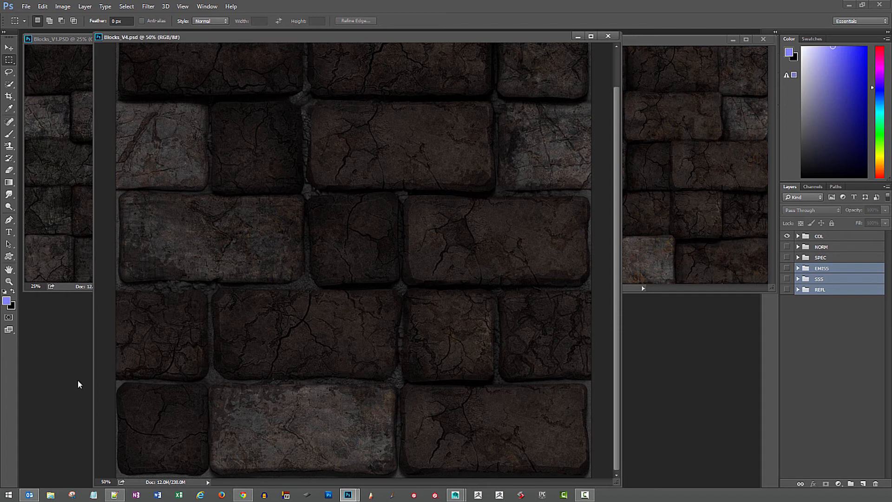
pyautogui.scroll(3, 262, 354)
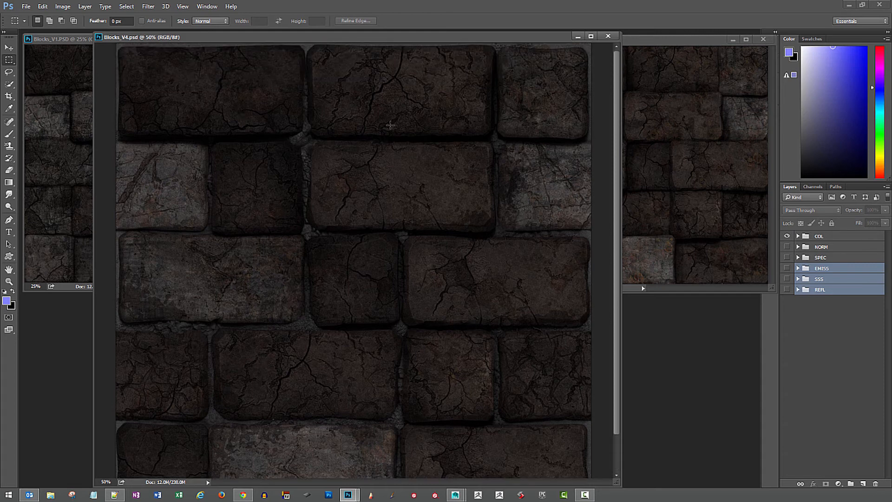
pyautogui.scroll(-3, 260, 261)
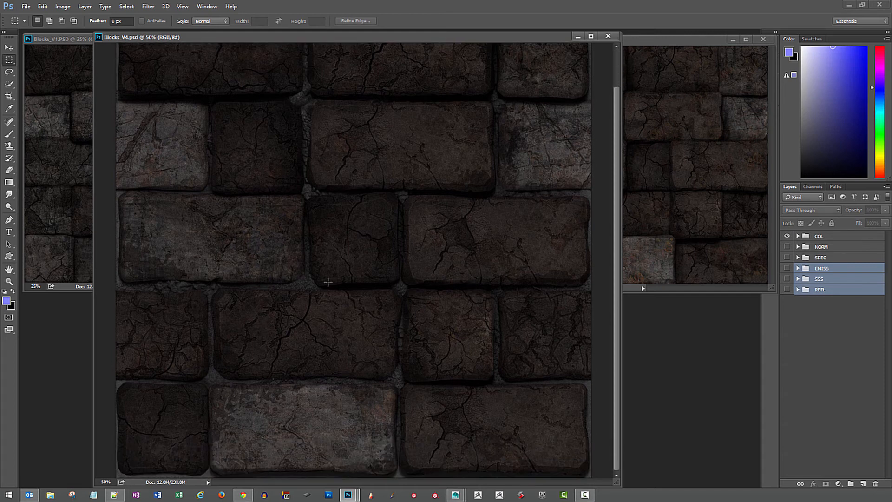
pyautogui.scroll(3, 328, 282)
pyautogui.scroll(-3, 327, 283)
# Copy the merged Blocks_V4 image into a new 2048 x 2048 pixel document and move its window over the middle of Blocks_V4.psd
pyautogui.hotkey('ctrl', 'a')
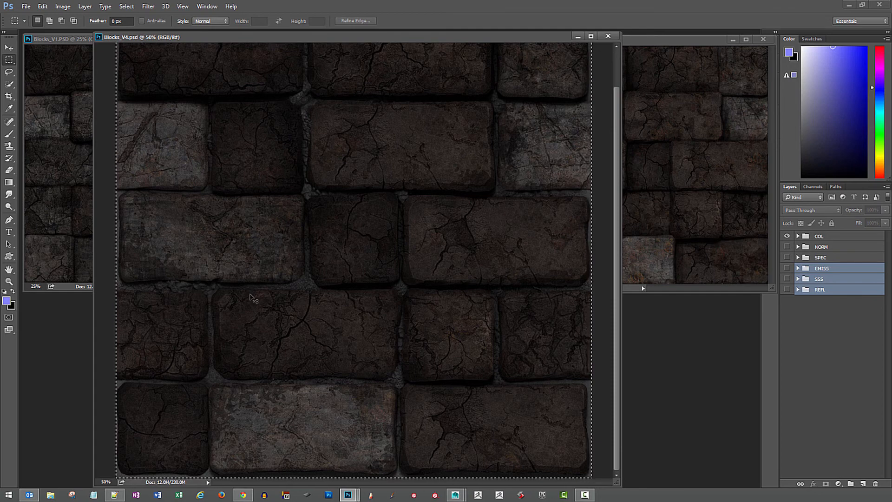
pyautogui.hotkey('ctrl', 'shift', 'c')
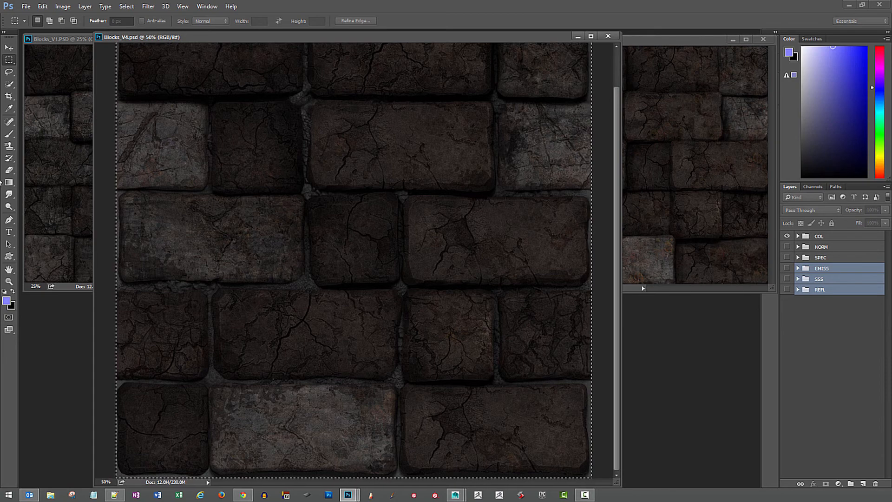
pyautogui.hotkey('ctrl', 'n')
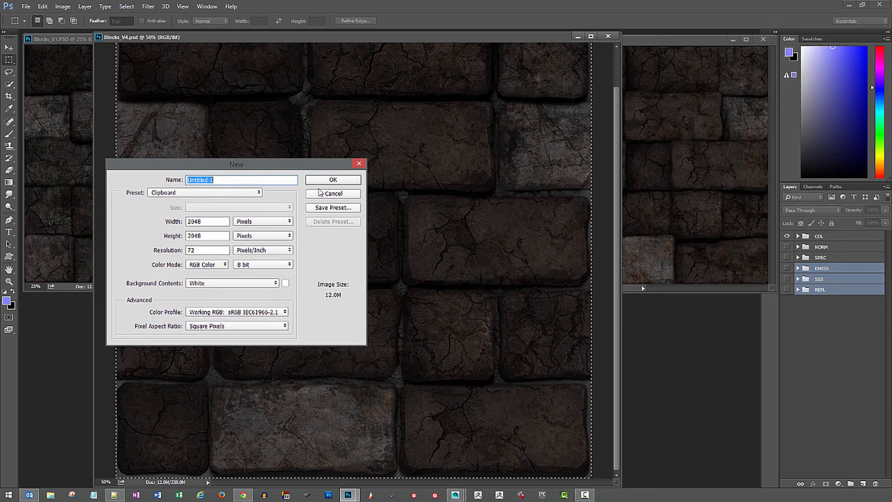
pyautogui.click(324, 181)
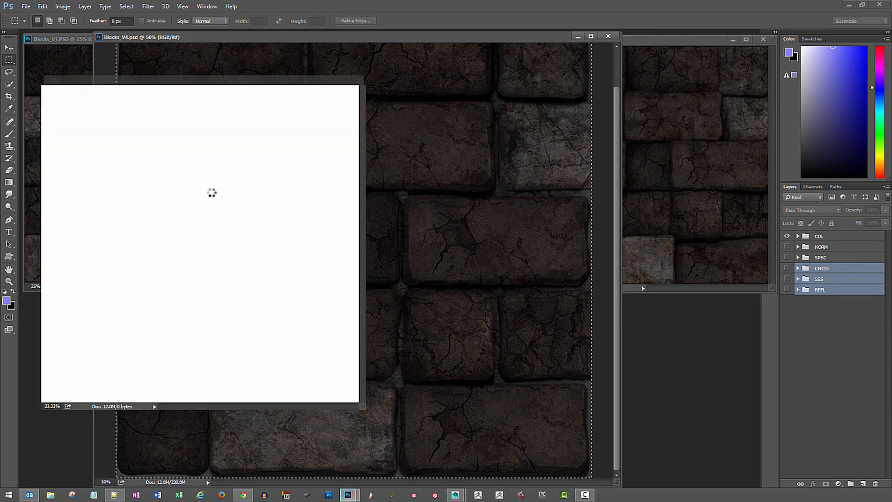
pyautogui.hotkey('ctrl', 'v')
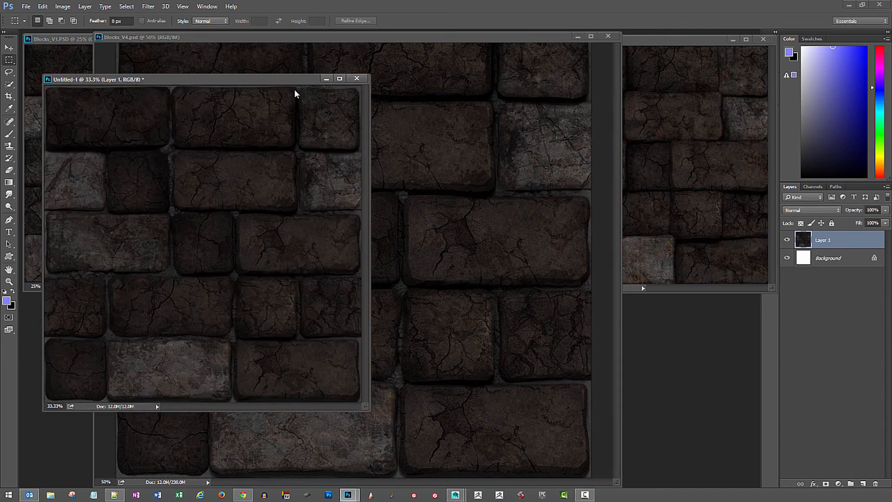
pyautogui.moveTo(294, 80); pyautogui.dragTo(420, 99)
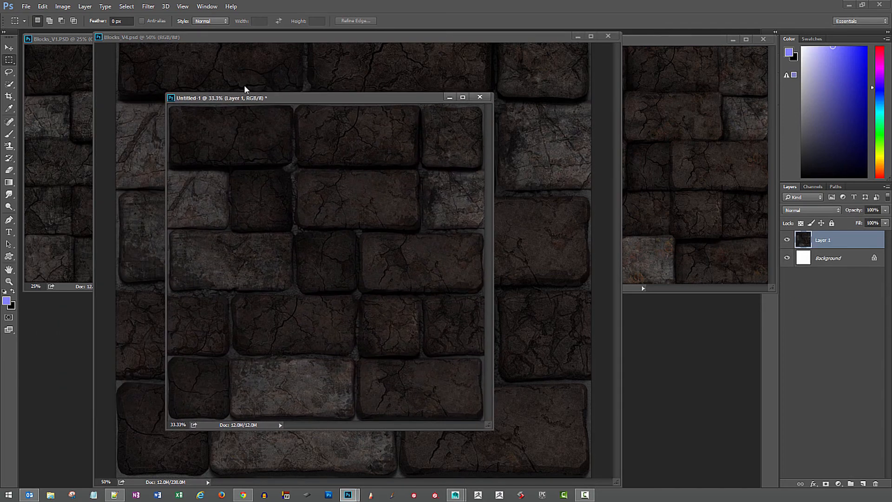
# Preview the pasted layer's tiling with the Offset filter at +921 horizontal and +560 vertical using Wrap Around, without applying it
pyautogui.click(148, 6)
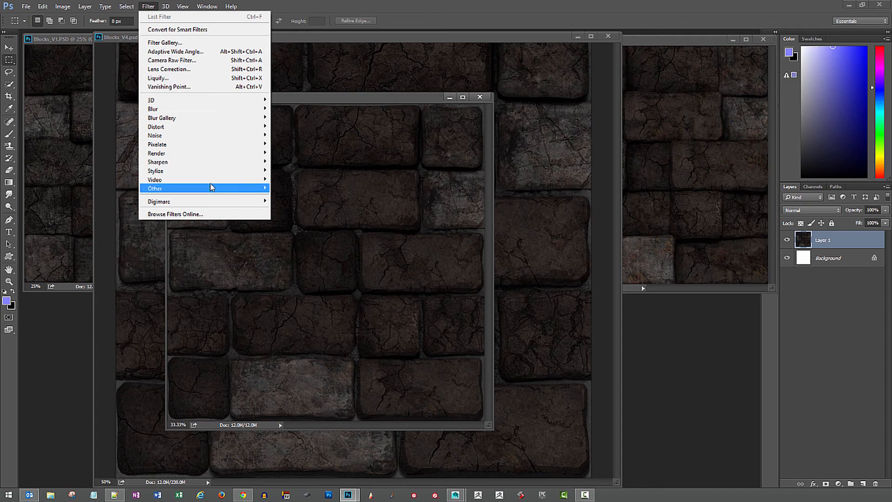
pyautogui.moveTo(211, 190)
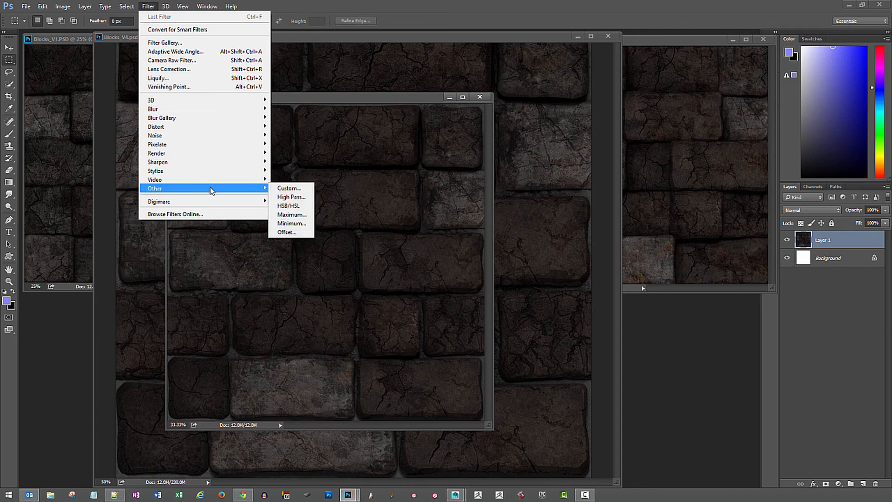
pyautogui.click(287, 232)
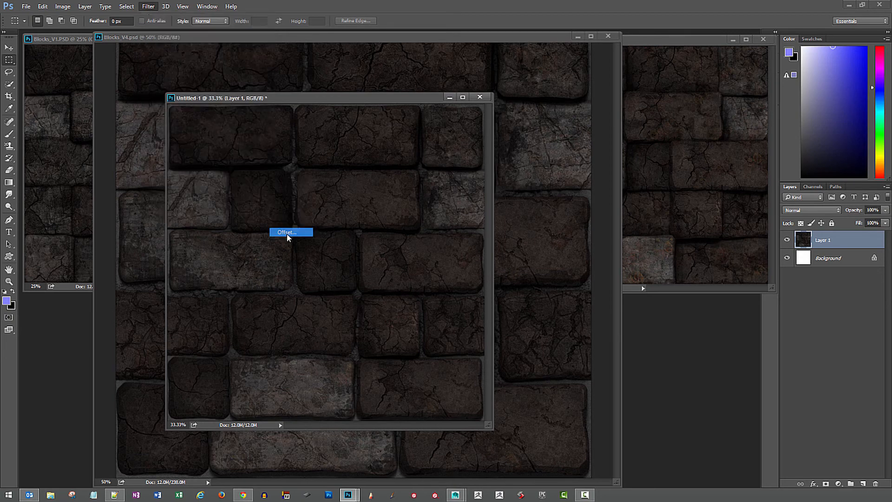
pyautogui.moveTo(94, 174); pyautogui.dragTo(121, 187)
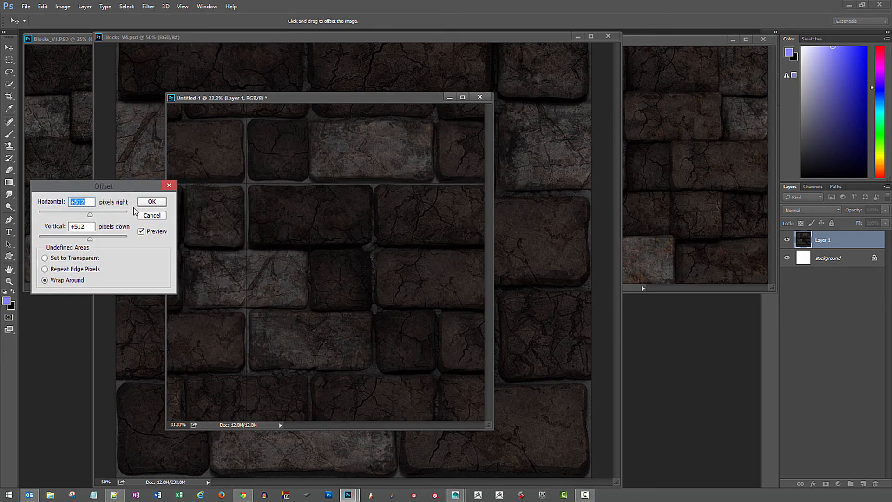
pyautogui.moveTo(91, 214); pyautogui.dragTo(92, 241)
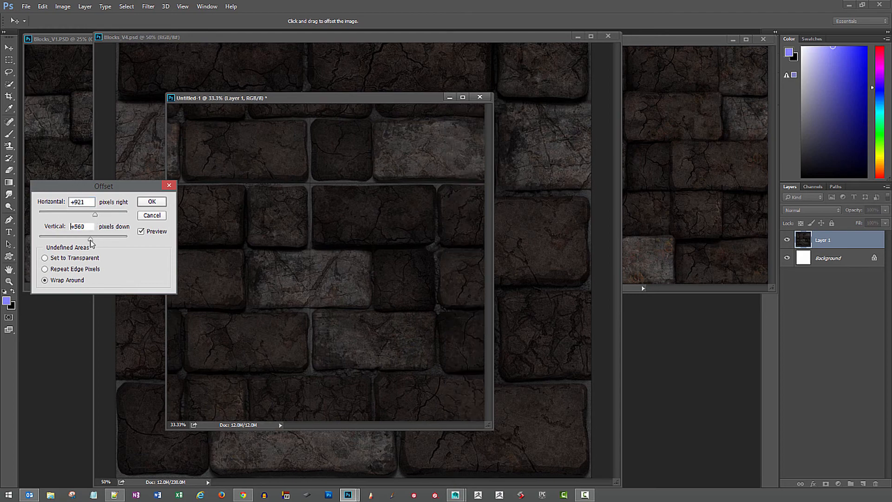
pyautogui.click(157, 217)
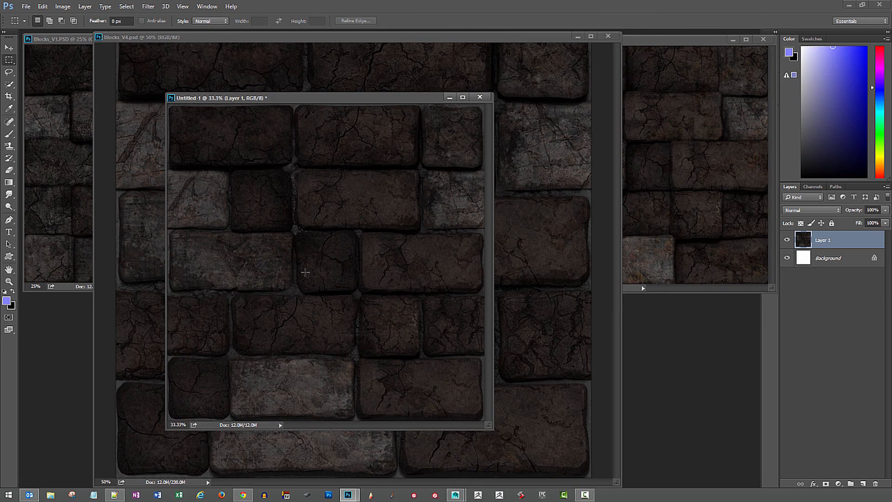
# Inspect the wrapped seams at 100% by previewing the Offset filter at +512 pixels in both directions, without applying it
pyautogui.hotkey('ctrl', '+')
pyautogui.hotkey('ctrl', '+')
pyautogui.hotkey('ctrl', '+')
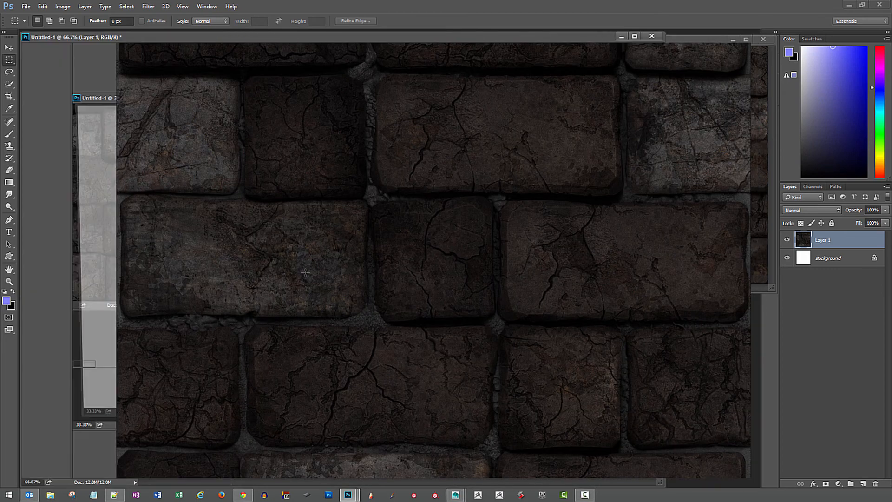
pyautogui.hotkey('ctrl', '+')
pyautogui.moveTo(341, 293); pyautogui.dragTo(428, 388)
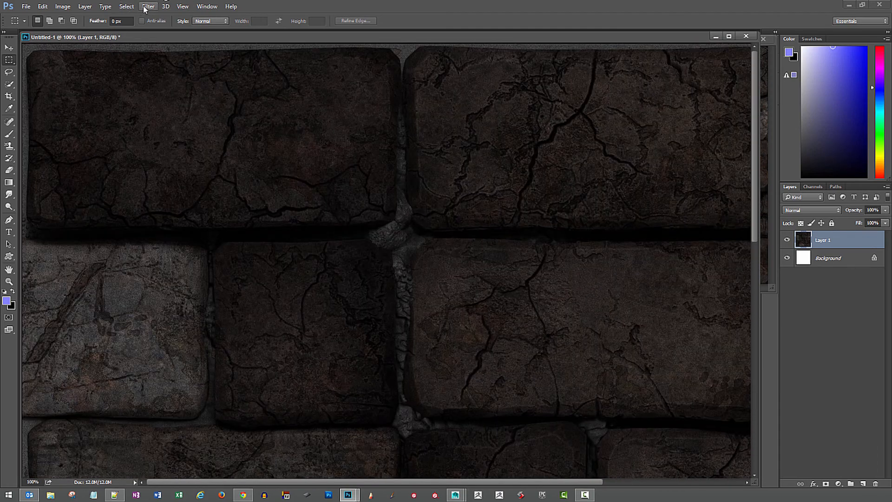
pyautogui.click(145, 7)
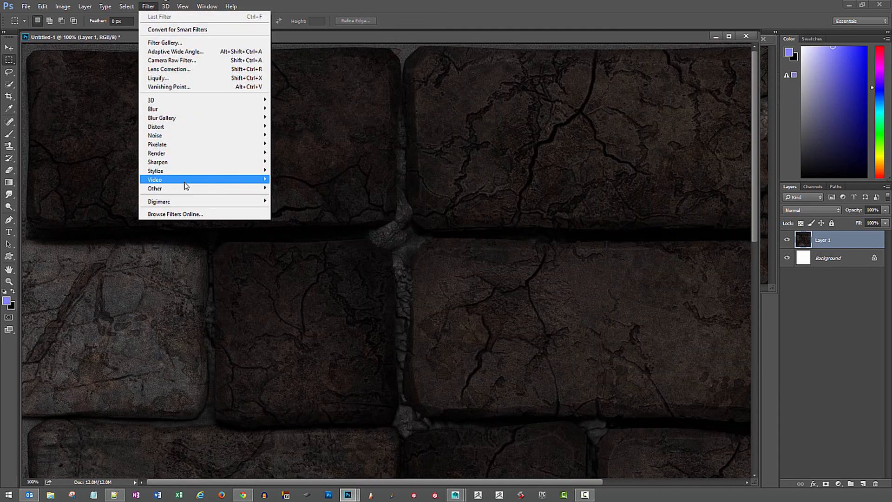
pyautogui.moveTo(186, 188)
pyautogui.click(287, 232)
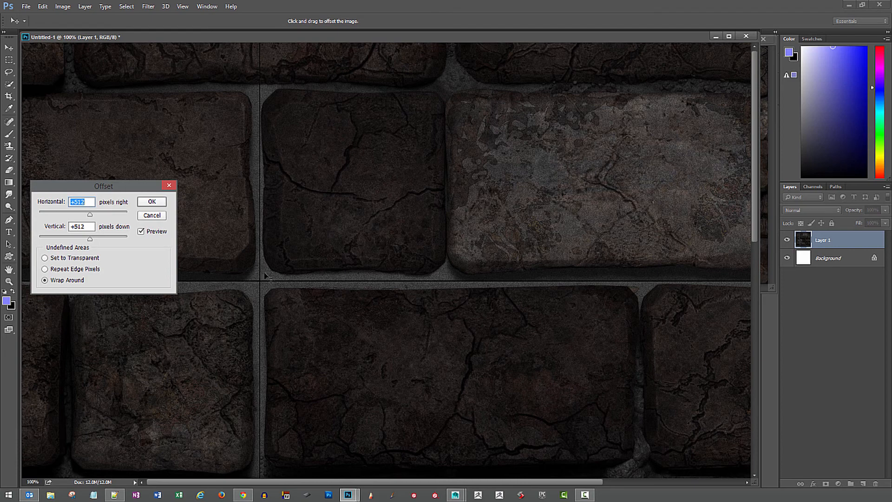
pyautogui.click(152, 215)
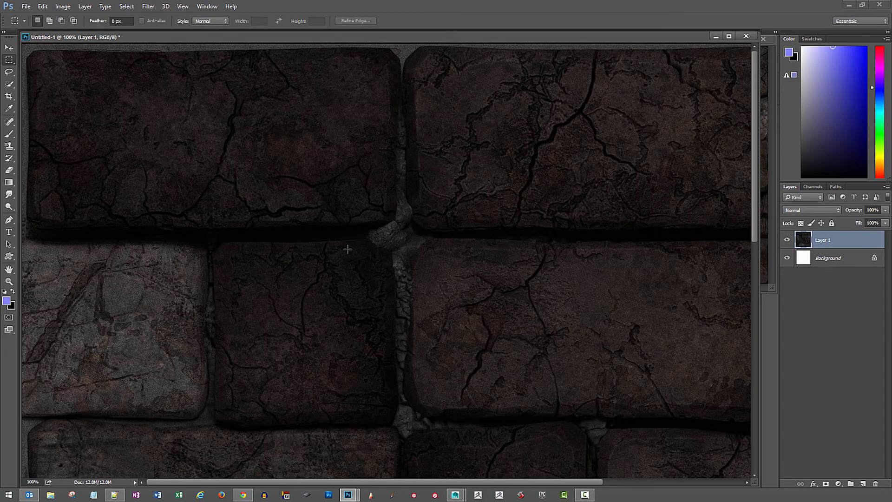
# Zoom the untitled test document out to 33.3%, move it over Blocks_V4.psd, and close it without saving
pyautogui.hotkey('ctrl', '-')
pyautogui.hotkey('ctrl', '-')
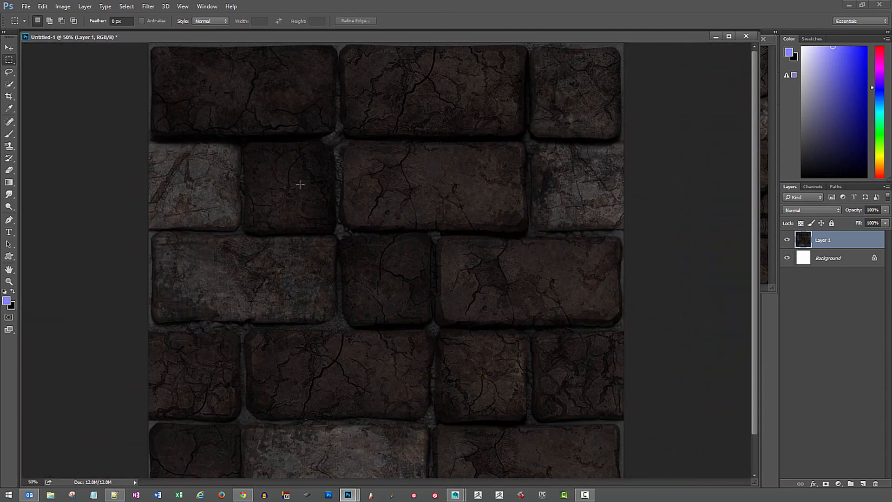
pyautogui.moveTo(229, 35); pyautogui.dragTo(294, 54)
pyautogui.hotkey('ctrl', '-')
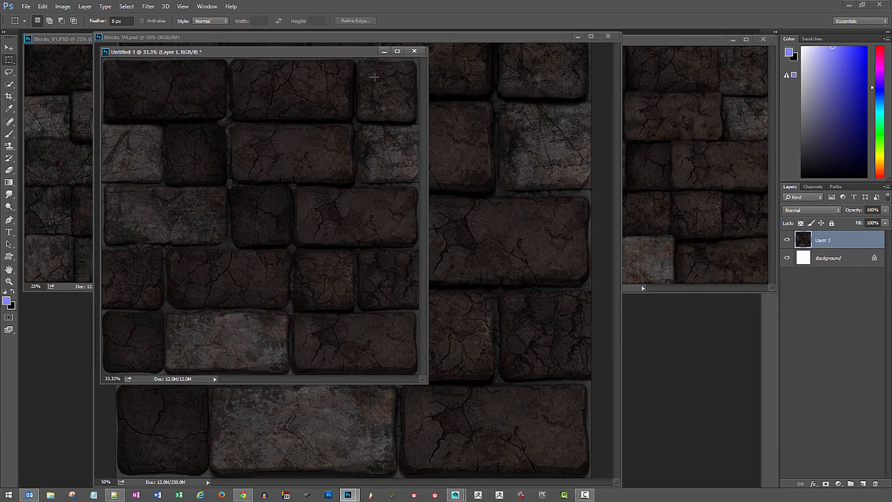
pyautogui.click(414, 51)
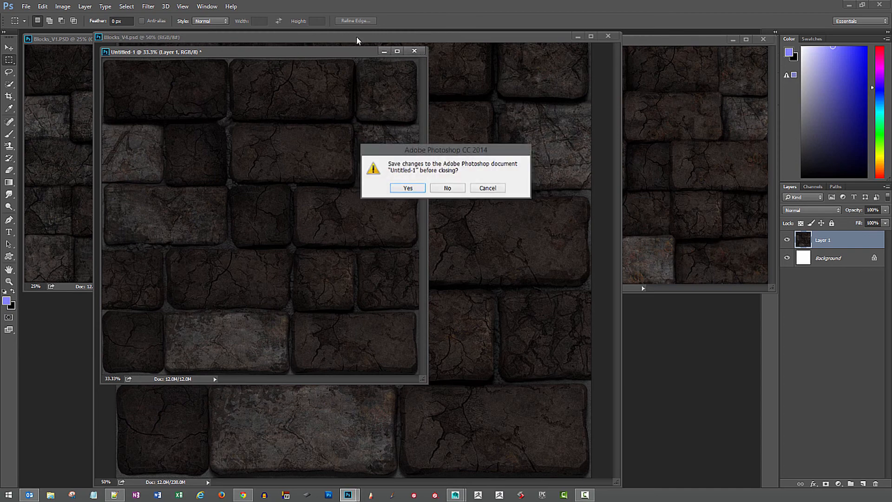
pyautogui.click(450, 187)
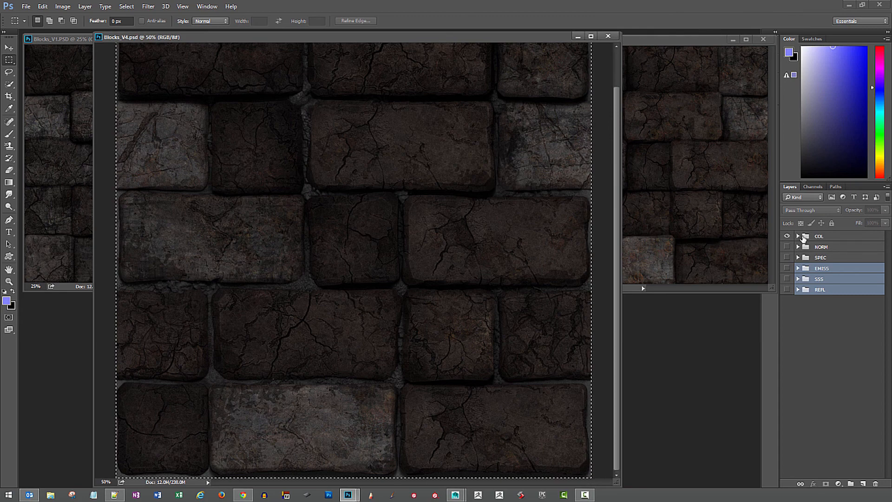
# Paste the merged image above the Noise layer inside the COL group and rename the new layer Flat
pyautogui.click(807, 238)
pyautogui.click(798, 236)
pyautogui.click(818, 251)
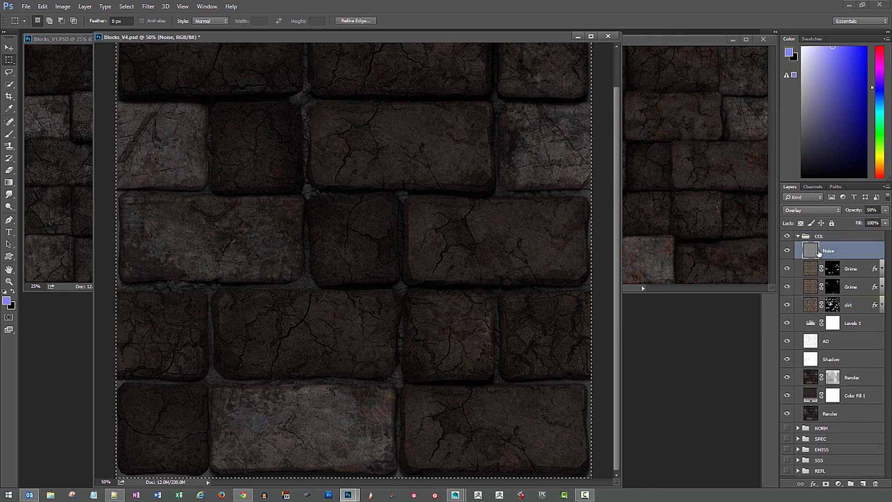
pyautogui.hotkey('ctrl', 'v')
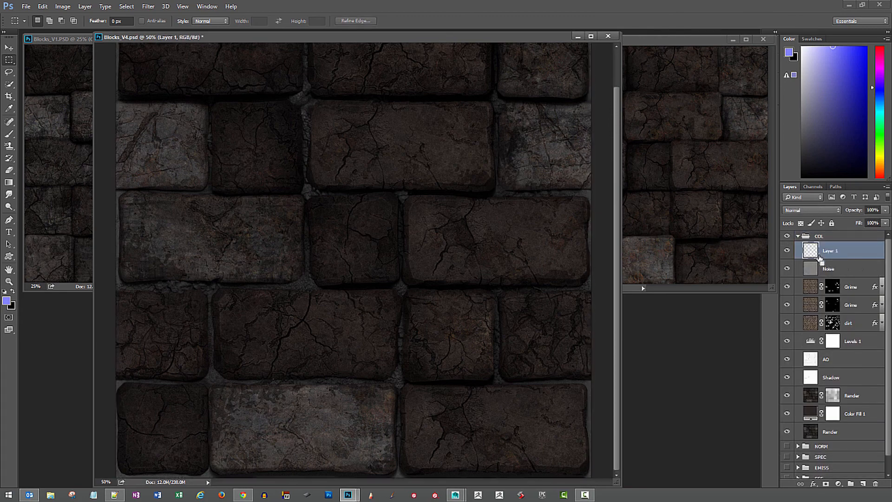
pyautogui.doubleClick(831, 251)
pyautogui.write('Flat')
pyautogui.press('Return')
# Apply the Offset filter to the Flat layer with 1024 pixels horizontally and vertically, using Wrap Around
pyautogui.click(148, 6)
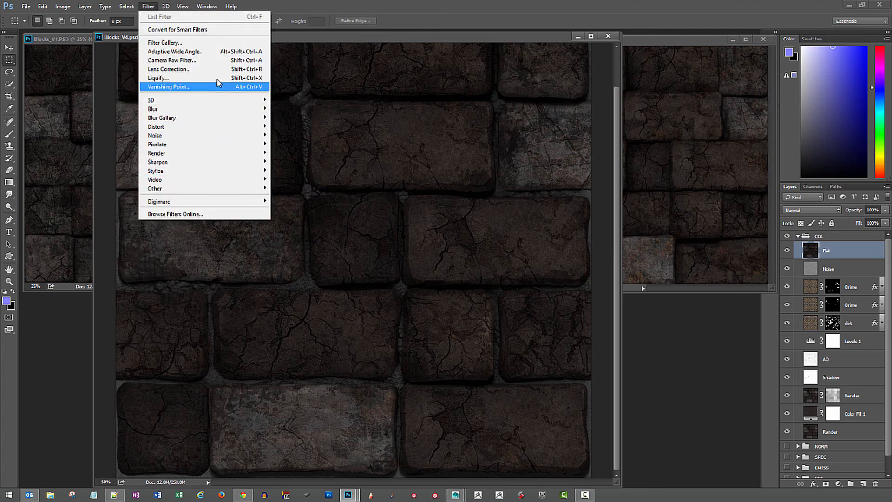
pyautogui.moveTo(211, 195)
pyautogui.click(289, 233)
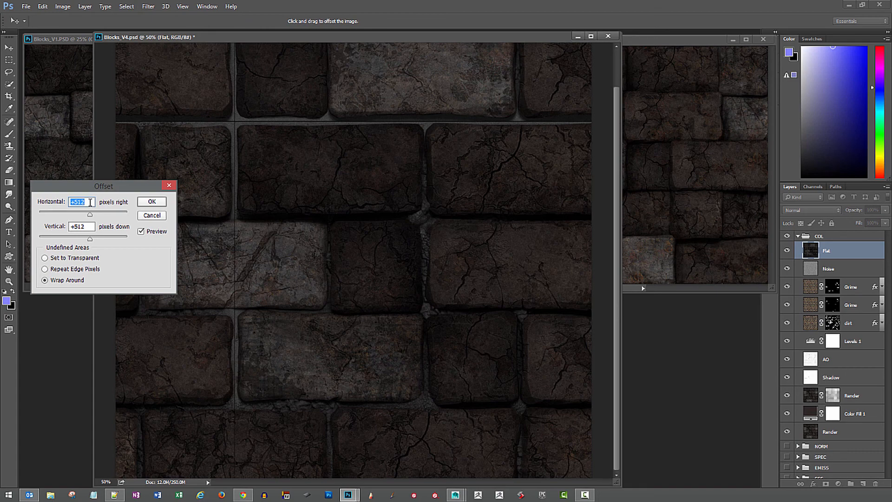
pyautogui.write('120')
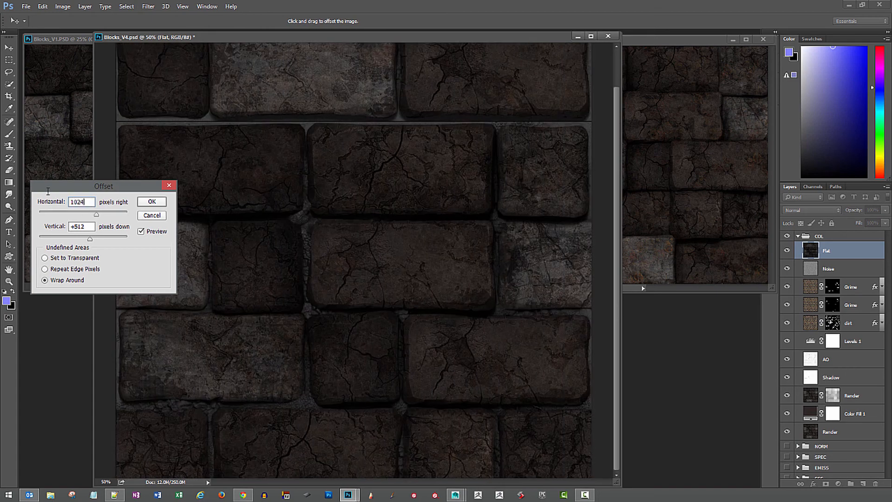
pyautogui.press('Tab')
pyautogui.write('10')
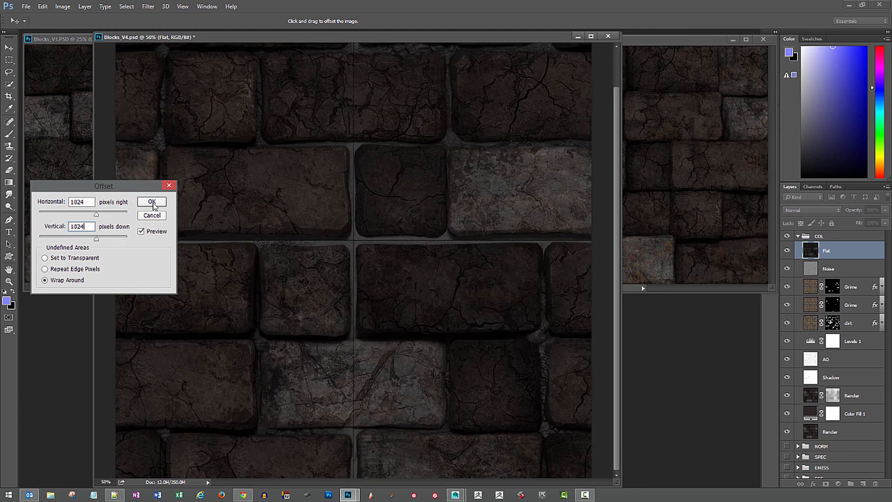
pyautogui.click(152, 203)
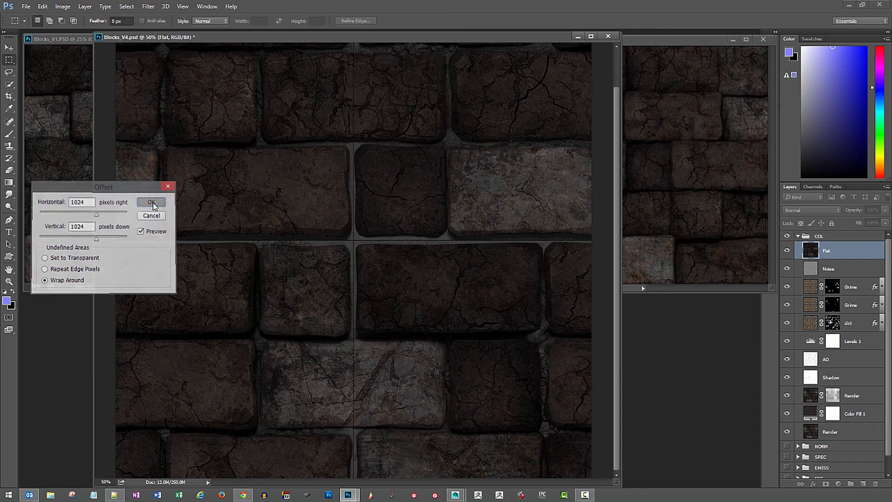
# Cover the dark horizontal seam line with a copied fixed-size 2048 x 3 px strip of the mortar just below it, and deselect
pyautogui.press('m')
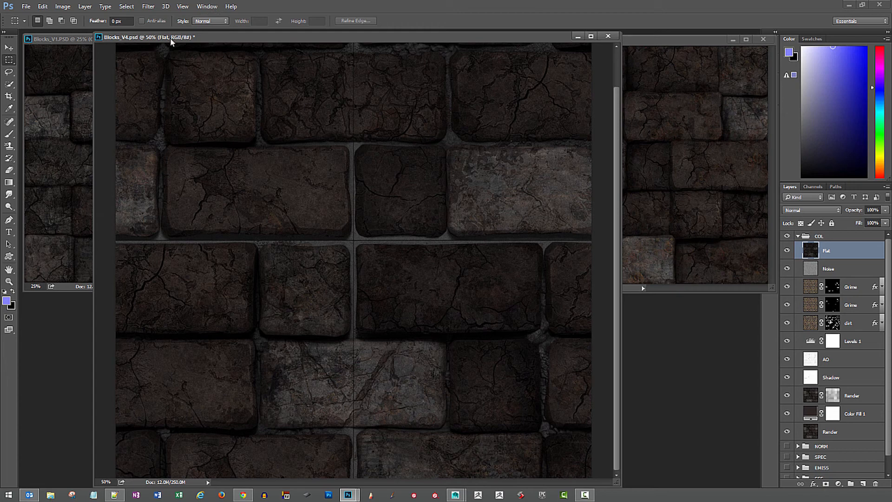
pyautogui.click(209, 22)
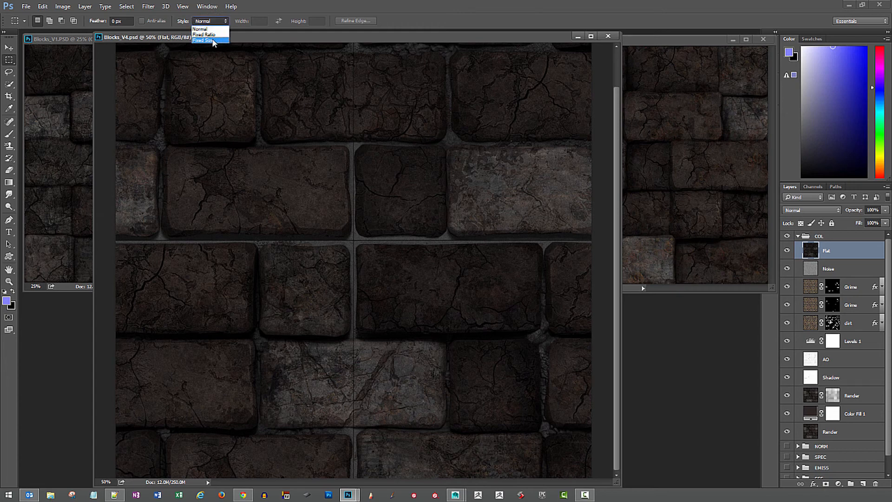
pyautogui.click(205, 40)
pyautogui.click(259, 21)
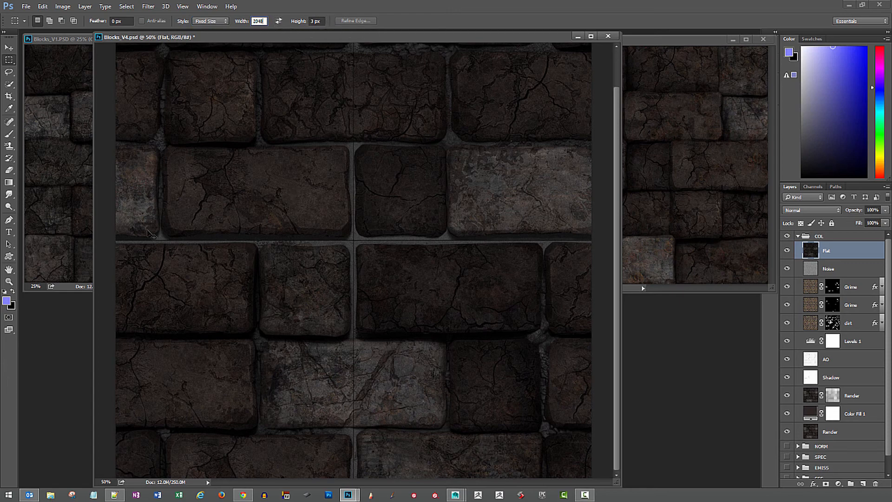
pyautogui.keyDown('ctrl'); pyautogui.moveTo(120, 234); pyautogui.dragTo(169, 322); pyautogui.keyUp('ctrl')
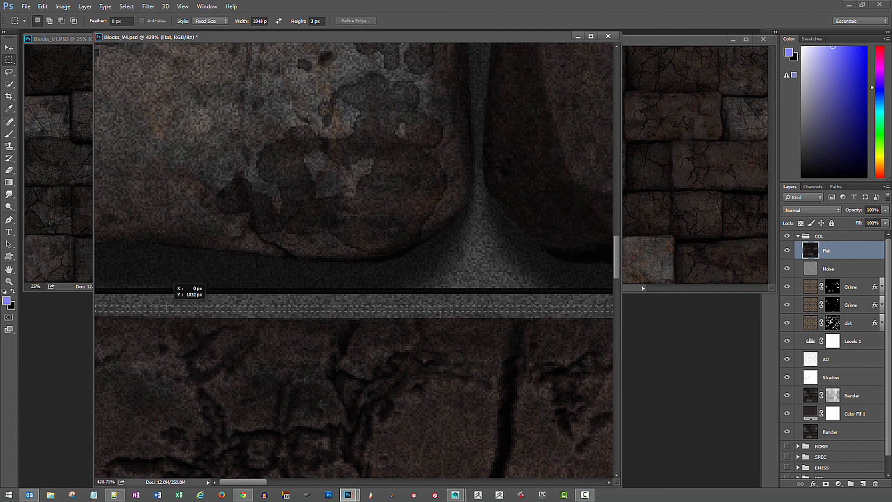
pyautogui.hotkey('ctrl', 'z')
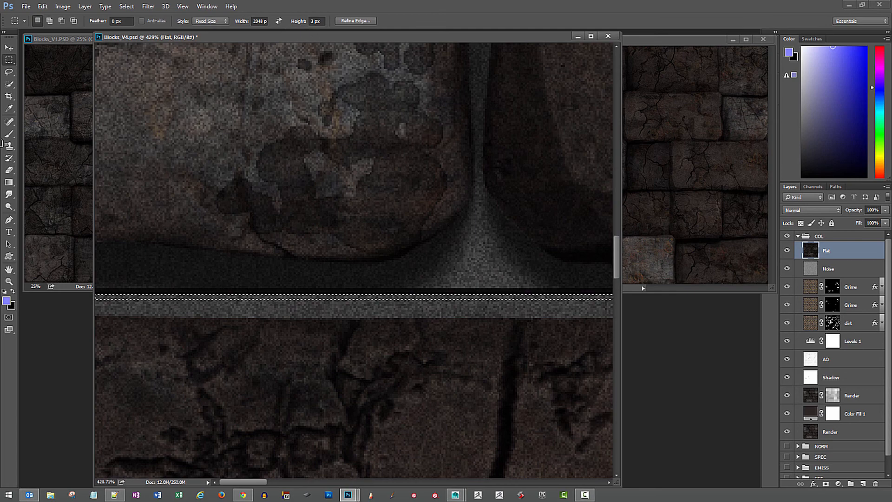
pyautogui.click(9, 46)
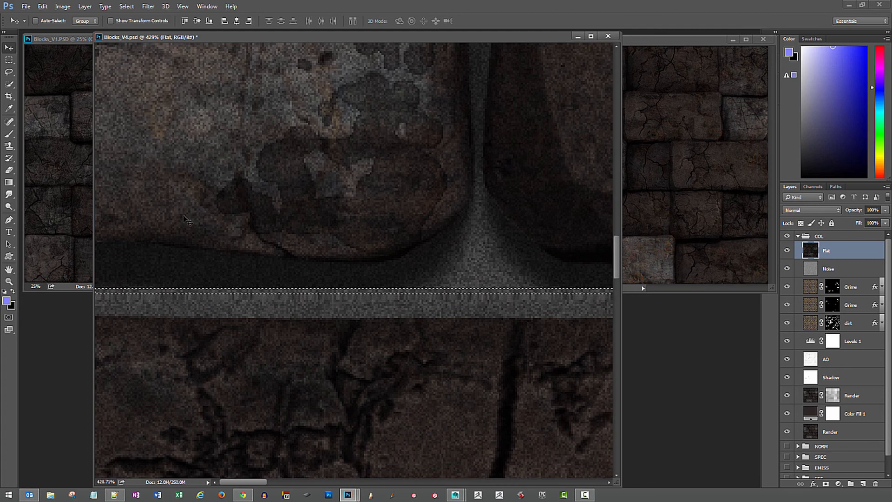
pyautogui.hotkey('ctrl', 'd')
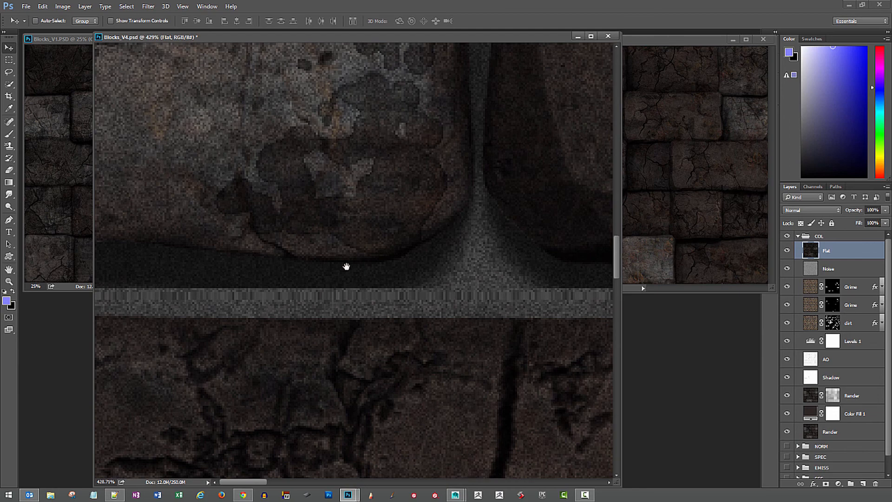
# Soften the hard edge along the patched horizontal seam up to the vertical seam, using the Blur tool at 50% strength
pyautogui.moveTo(347, 266); pyautogui.dragTo(280, 335)
pyautogui.moveTo(353, 305); pyautogui.dragTo(418, 271)
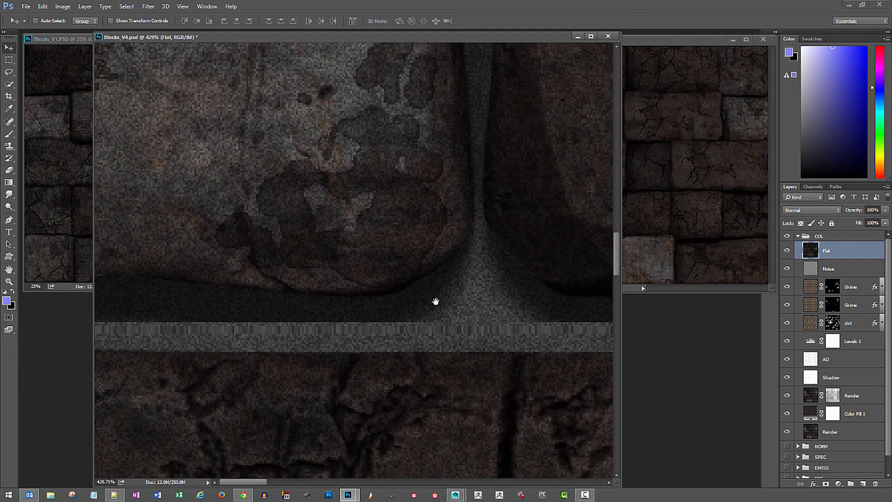
pyautogui.moveTo(436, 301); pyautogui.dragTo(481, 313)
pyautogui.moveTo(357, 323); pyautogui.dragTo(475, 307)
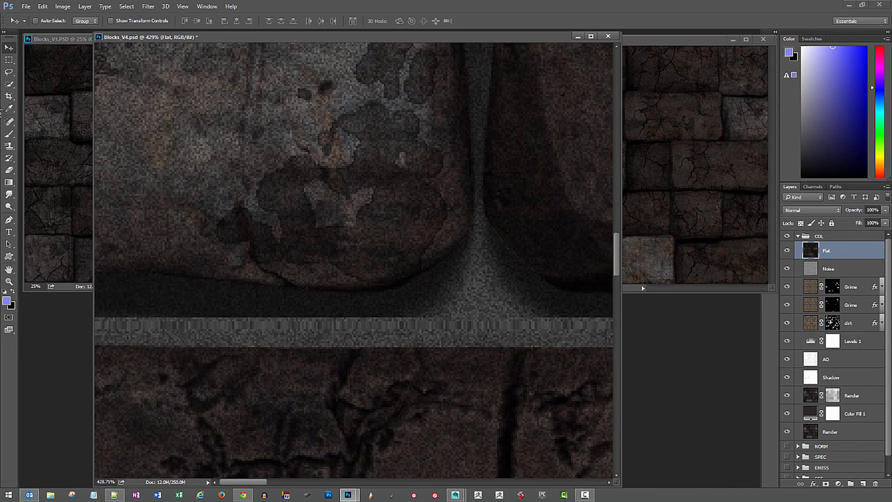
pyautogui.click(8, 194)
pyautogui.click(33, 196)
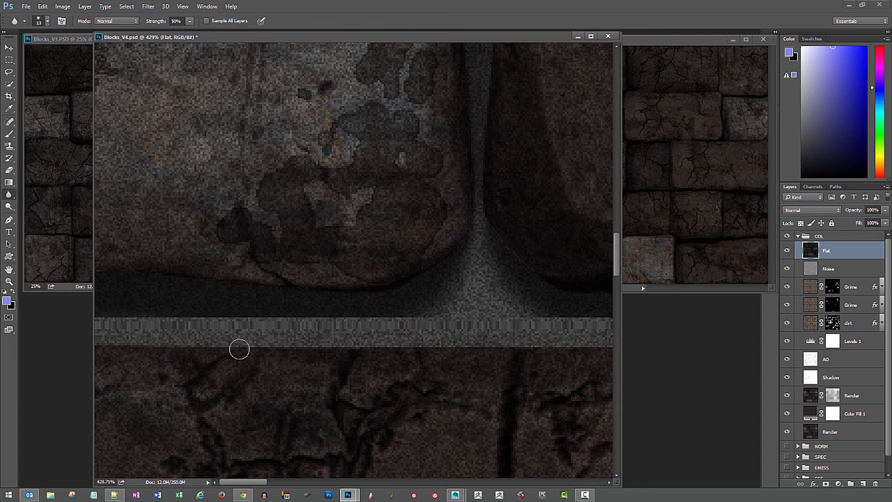
pyautogui.moveTo(386, 321)
pyautogui.mouseDown()
pyautogui.moveTo(431, 312)
pyautogui.moveTo(338, 304)
pyautogui.moveTo(361, 314)
pyautogui.moveTo(330, 324)
pyautogui.moveTo(231, 311)
pyautogui.moveTo(112, 313)
pyautogui.moveTo(342, 320)
pyautogui.moveTo(318, 325)
pyautogui.moveTo(401, 316)
pyautogui.moveTo(151, 314)
pyautogui.mouseUp()
pyautogui.moveTo(556, 347); pyautogui.dragTo(292, 346)
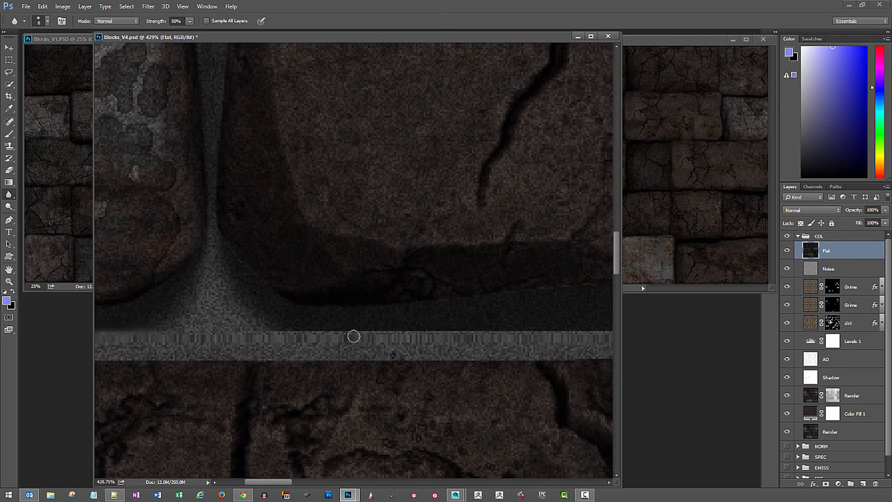
pyautogui.moveTo(410, 324); pyautogui.dragTo(269, 322)
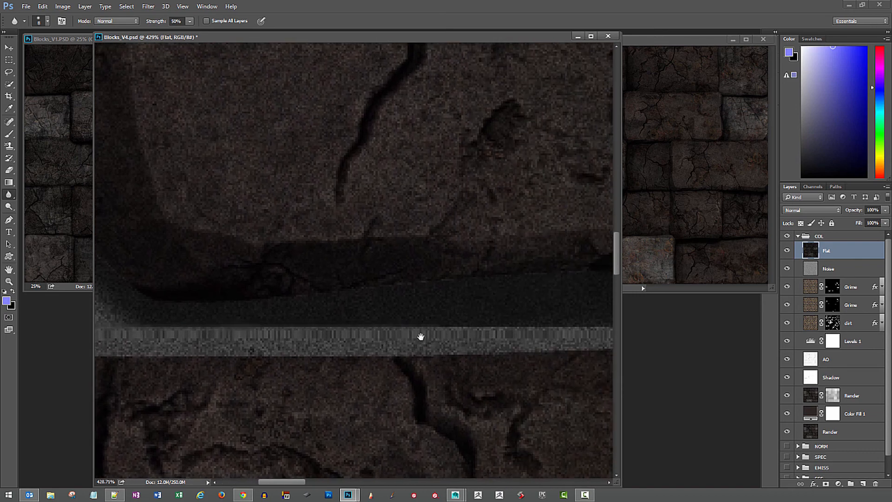
pyautogui.moveTo(420, 339); pyautogui.dragTo(317, 345)
pyautogui.moveTo(495, 337); pyautogui.dragTo(307, 356)
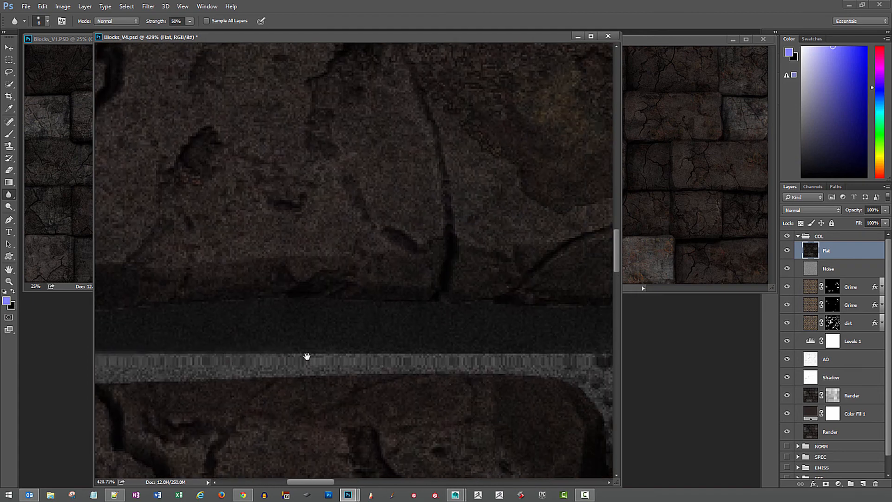
pyautogui.moveTo(539, 365); pyautogui.dragTo(412, 382)
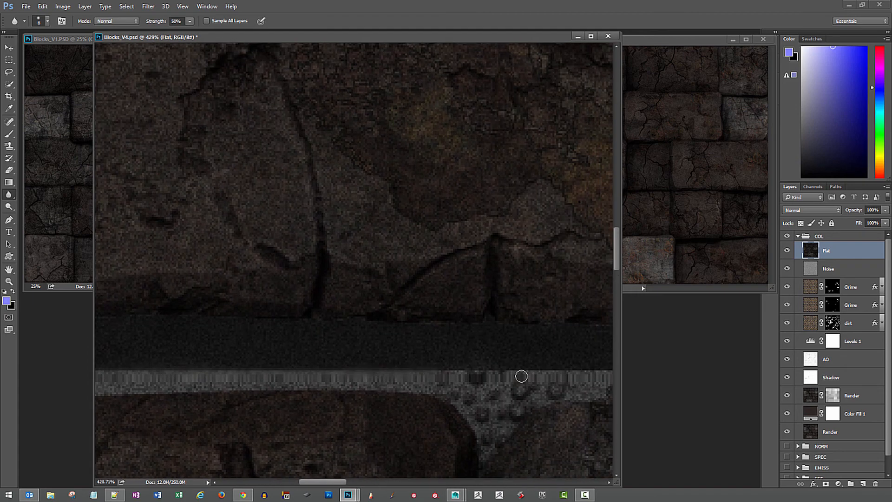
pyautogui.moveTo(522, 375); pyautogui.dragTo(324, 379)
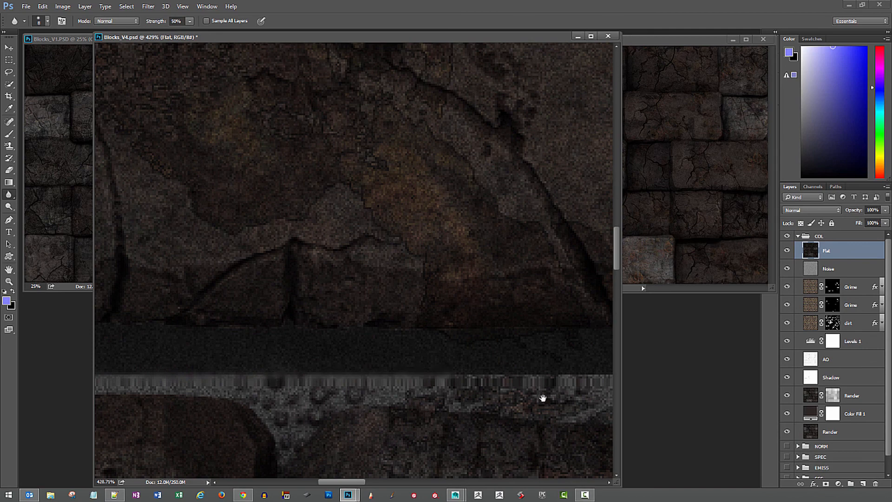
pyautogui.moveTo(542, 398); pyautogui.dragTo(264, 368)
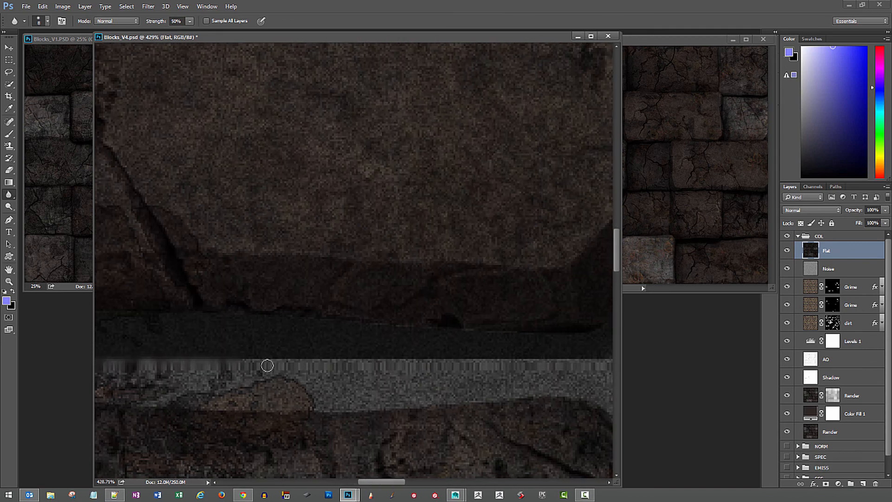
pyautogui.moveTo(461, 366); pyautogui.dragTo(294, 370)
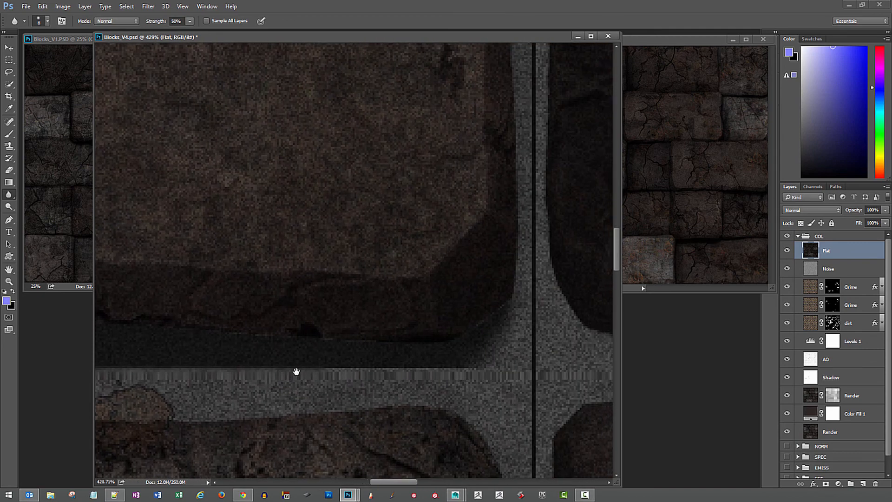
pyautogui.moveTo(499, 354); pyautogui.dragTo(442, 424)
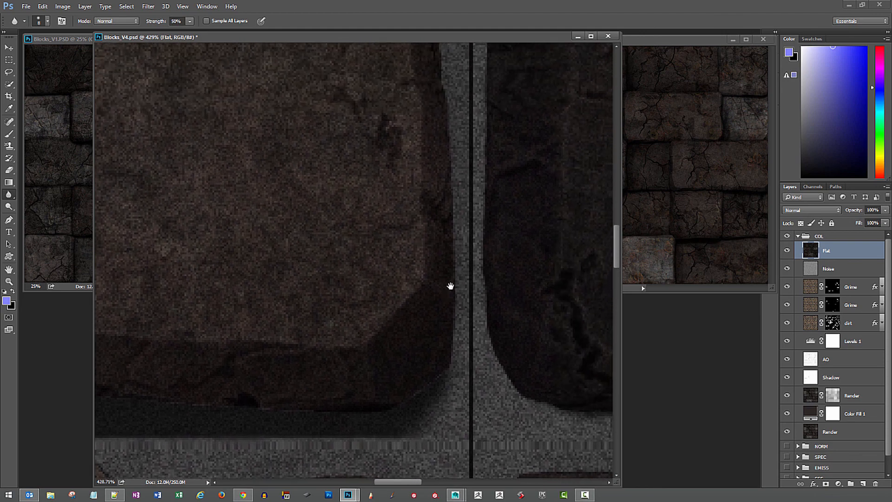
pyautogui.moveTo(426, 279); pyautogui.dragTo(428, 226)
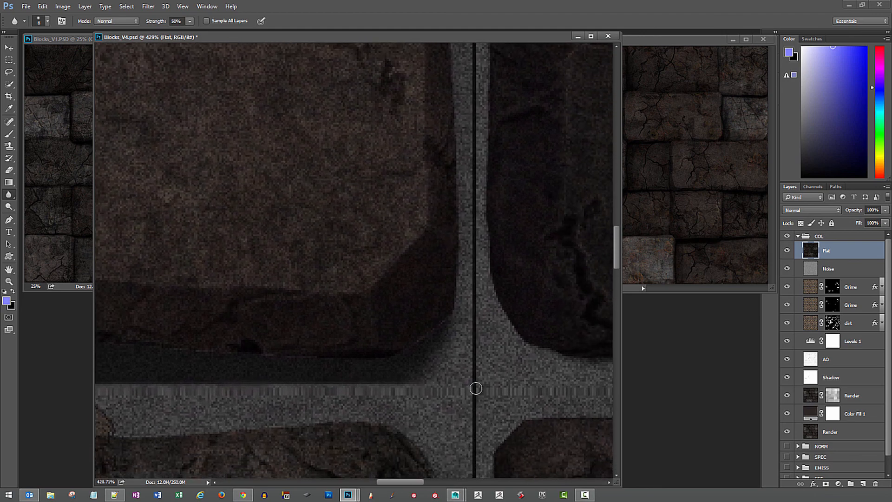
# Cover the dark vertical seam line with a copied 3 x 2048 px strip of the mortar beside it, and deselect
pyautogui.press('m')
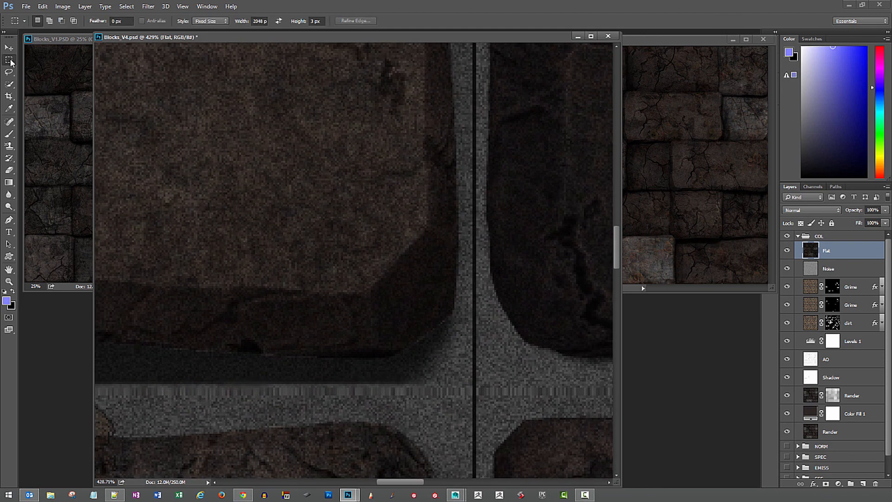
pyautogui.click(280, 22)
pyautogui.moveTo(470, 251); pyautogui.dragTo(467, 253)
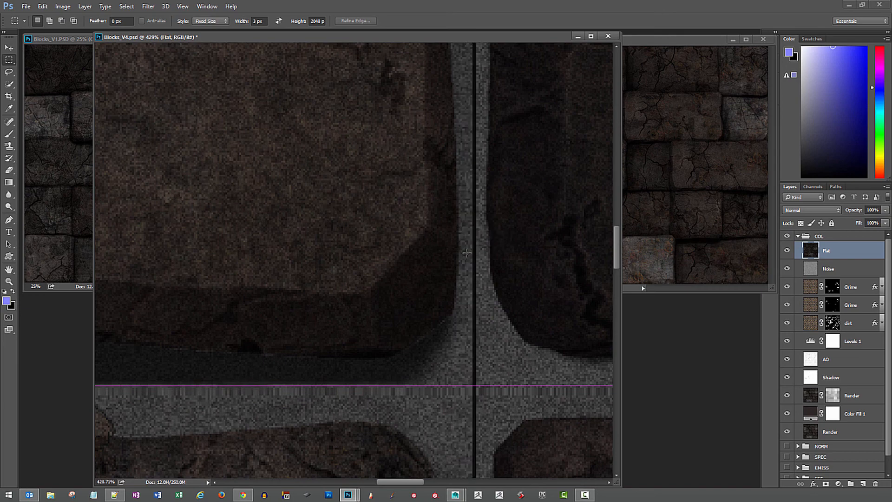
pyautogui.click(8, 47)
pyautogui.press('Right')
pyautogui.press('Right')
pyautogui.press('Right')
pyautogui.press('Right')
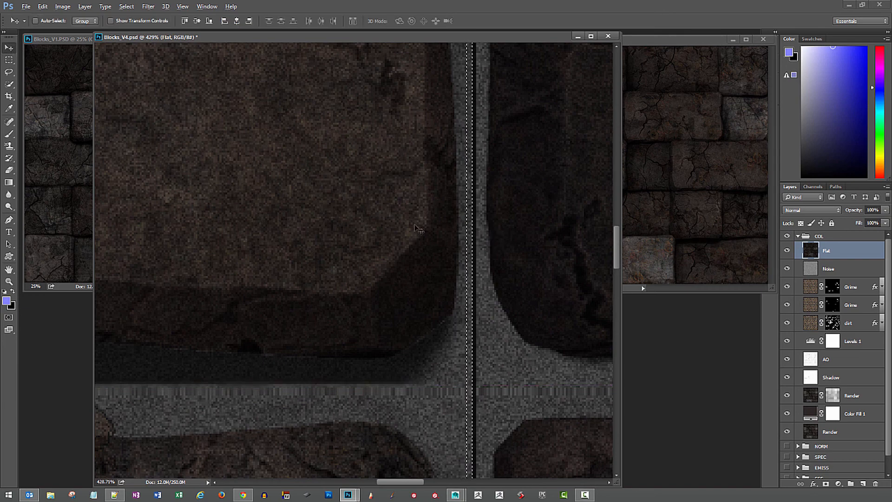
pyautogui.hotkey('ctrl', 'd')
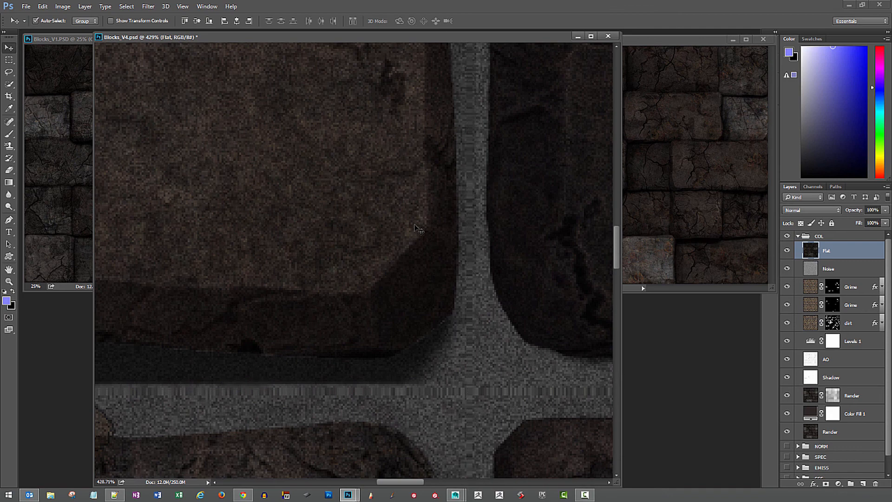
pyautogui.hotkey('ctrl', '-')
pyautogui.hotkey('ctrl', '-')
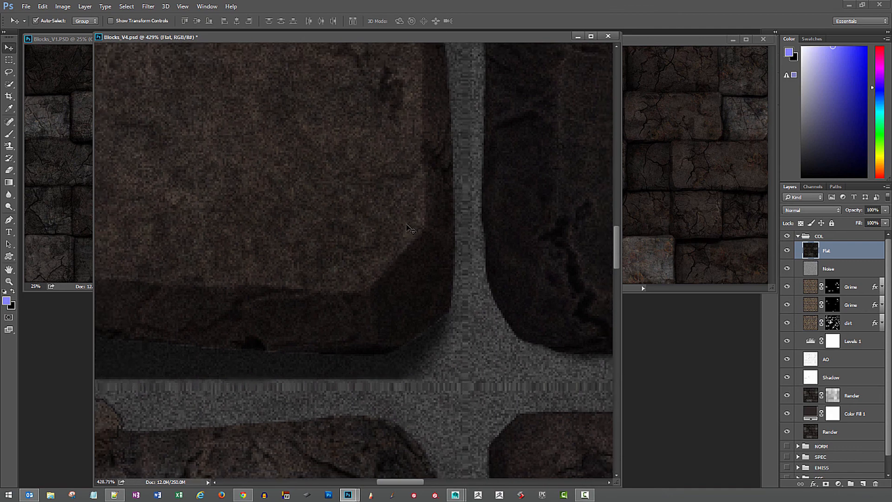
# Soften a spot on the patched horizontal mortar seam of the Flat layer, using the Blur tool at 50% strength
pyautogui.hotkey('ctrl', '-')
pyautogui.hotkey('ctrl', '-')
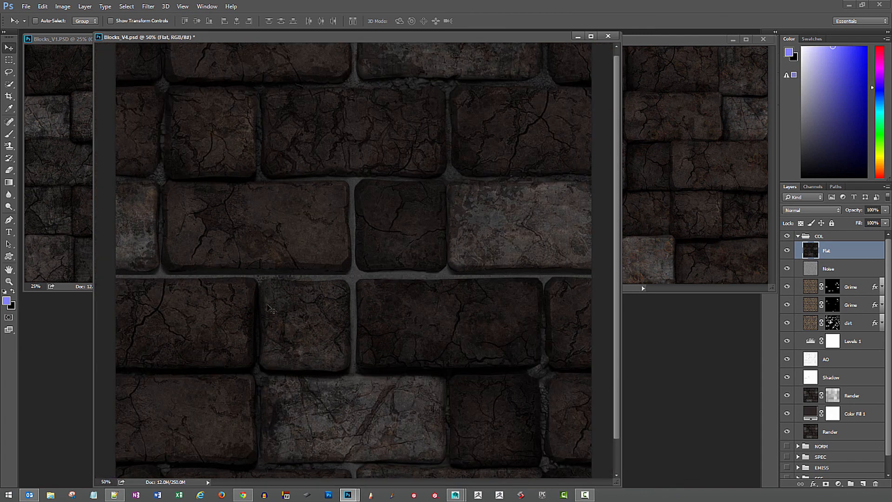
pyautogui.moveTo(293, 297); pyautogui.dragTo(349, 260)
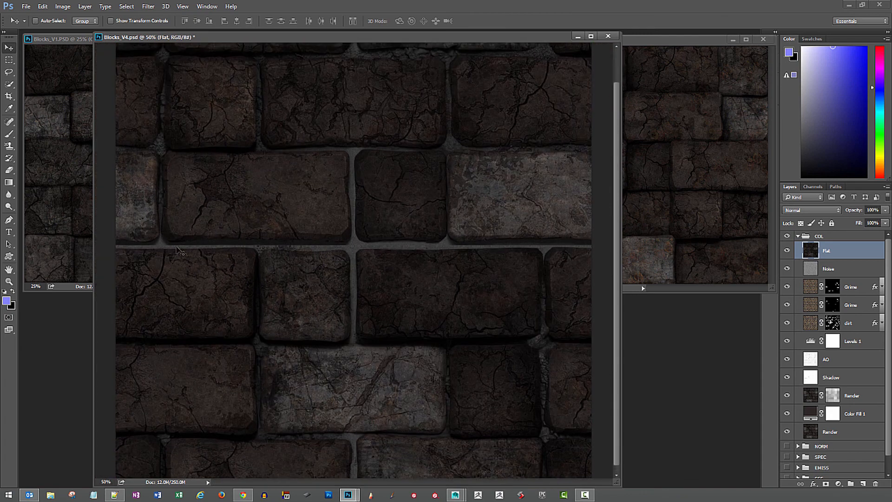
pyautogui.press('b')
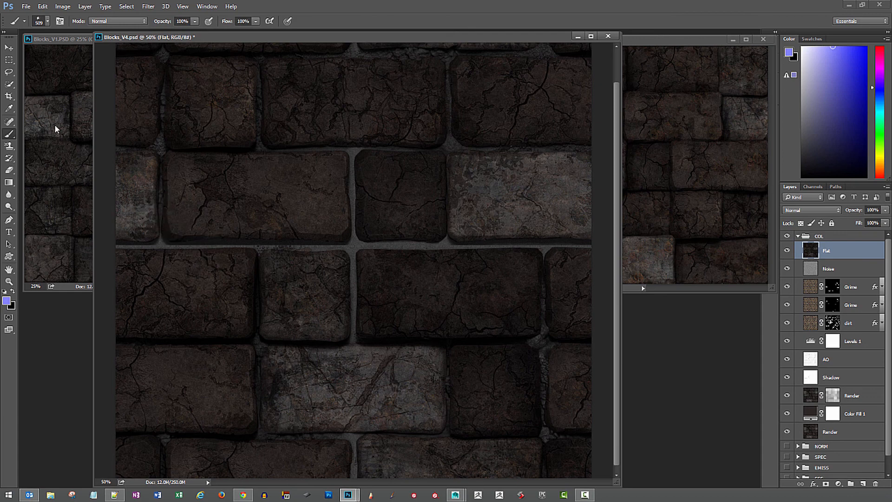
pyautogui.click(9, 195)
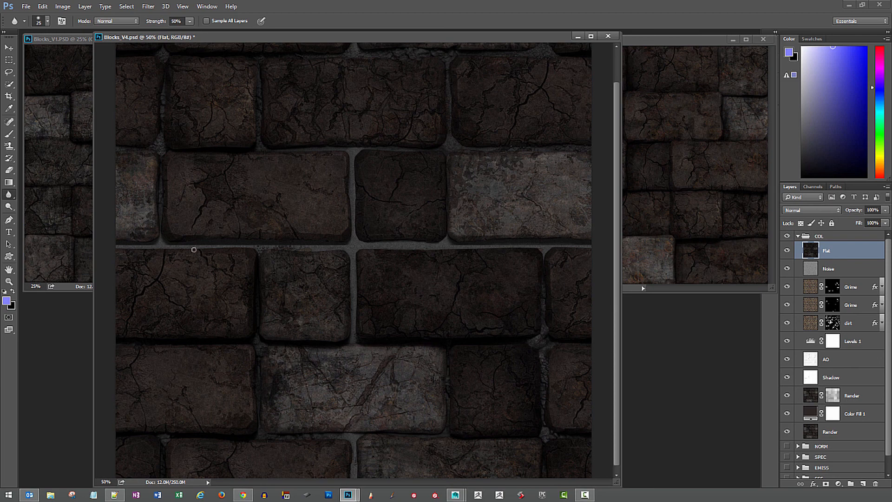
pyautogui.press(']')
pyautogui.press('F10')
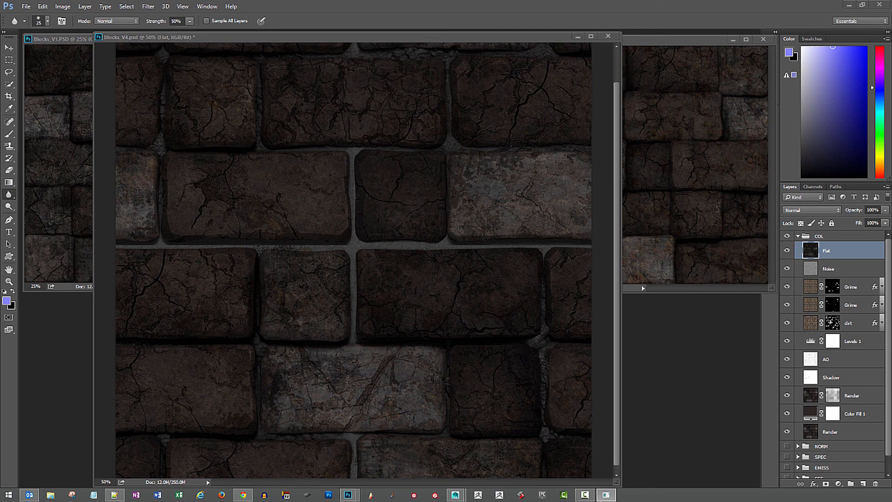
pyautogui.click(174, 244)
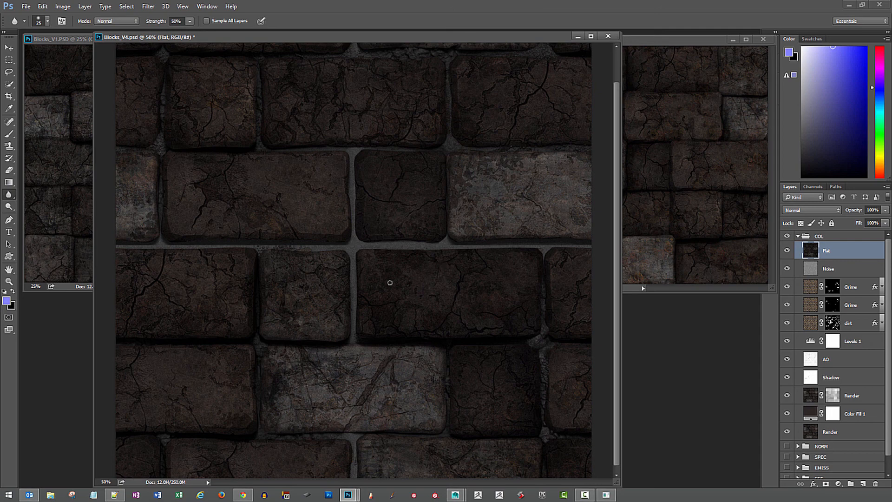
# Apply the Offset filter to the Flat layer with +1024 pixels horizontally and vertically, using Wrap Around, and save Blocks_V4.psd
pyautogui.click(147, 7)
pyautogui.moveTo(195, 188)
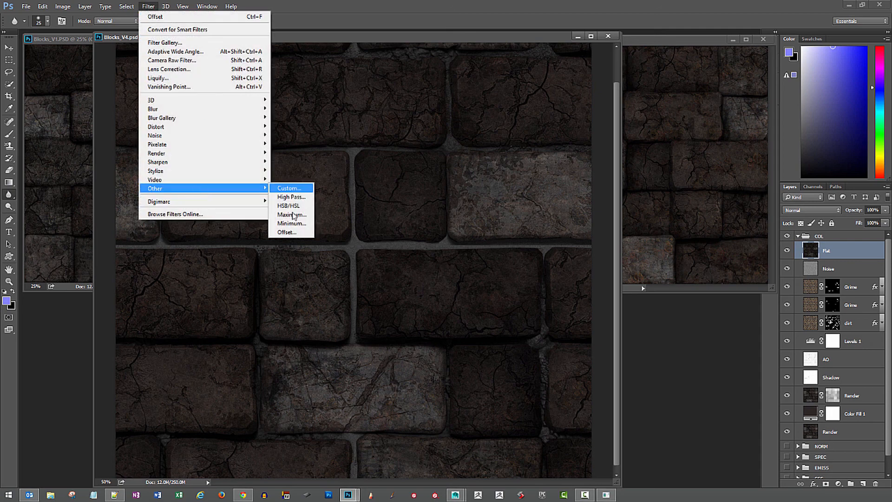
pyautogui.click(287, 232)
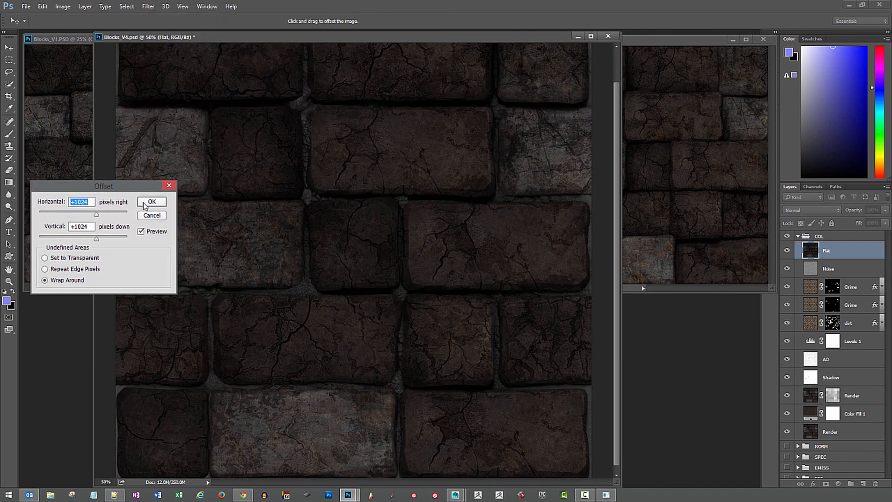
pyautogui.click(151, 202)
pyautogui.press('r')
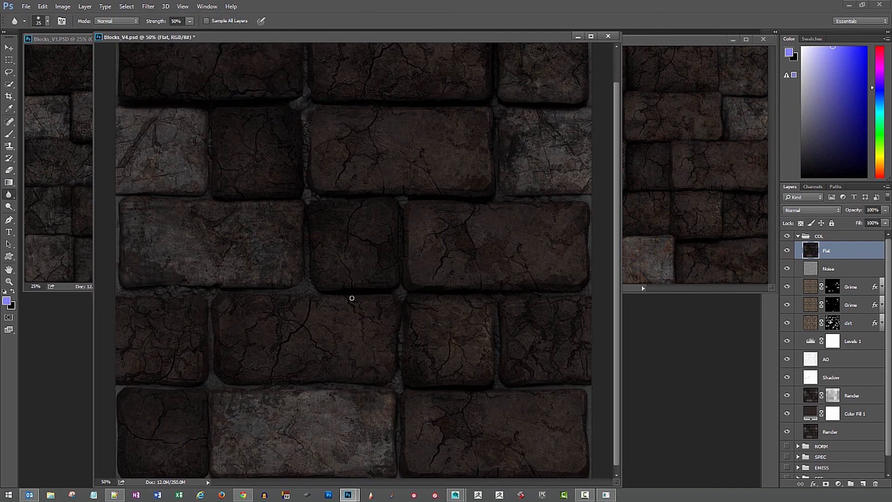
pyautogui.hotkey('ctrl', 's')
# Show the whole Blocks_V4 tile at 33.3%, moving its window below the other documents' title bars and enlarging it around the tile
pyautogui.hotkey('ctrl', '-')
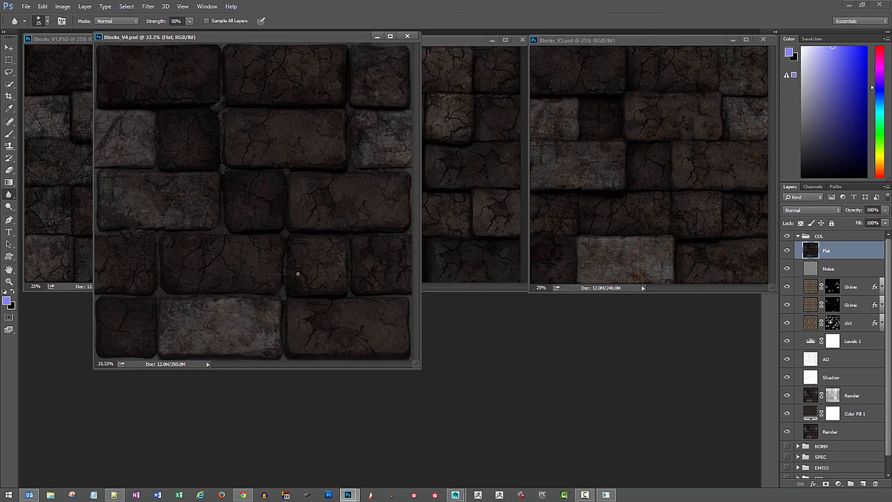
pyautogui.moveTo(223, 40); pyautogui.dragTo(231, 86)
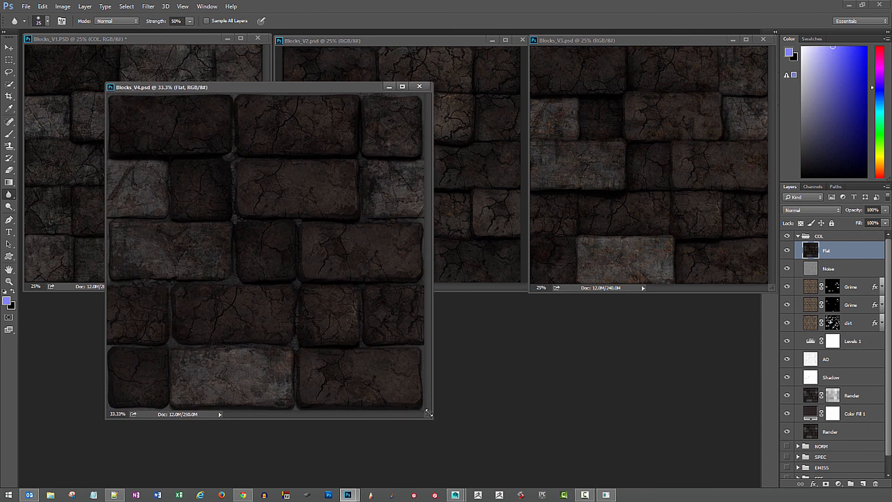
pyautogui.moveTo(432, 418); pyautogui.dragTo(484, 449)
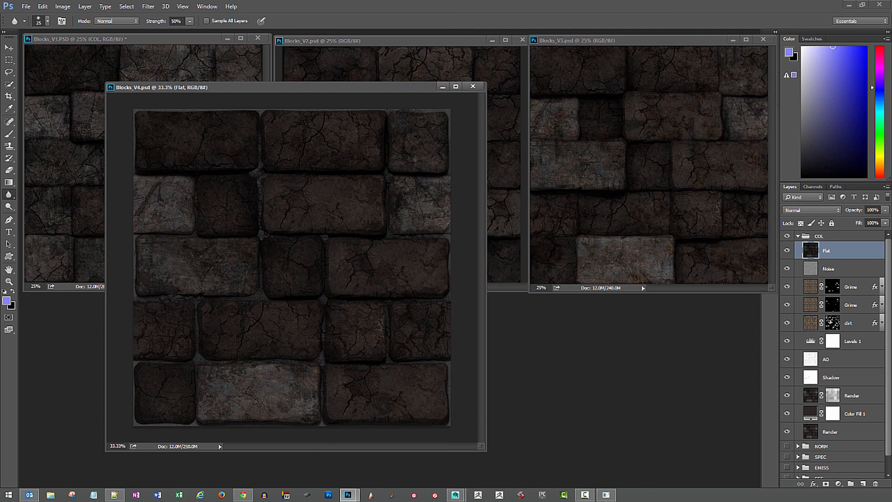
# Switch to Maya to show the block layout, and on to ZBrush to show the rendered Blocks_V1 wall
pyautogui.hotkey('alt', 'Tab')
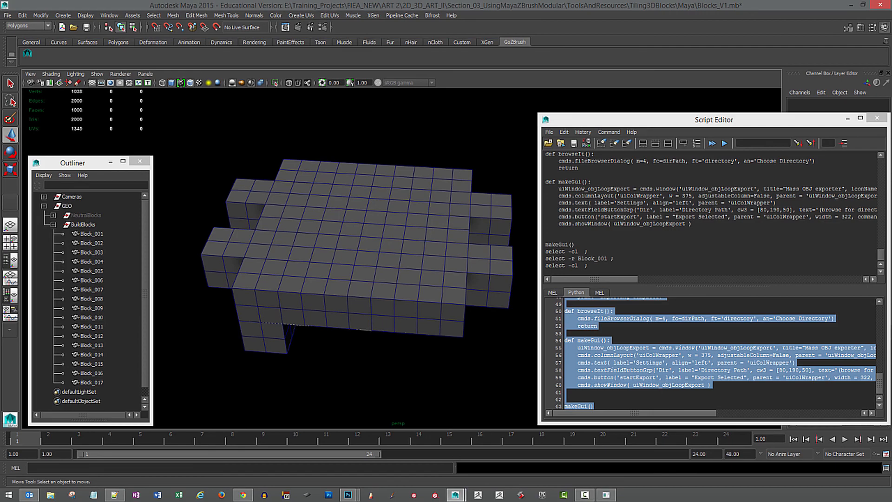
pyautogui.hotkey('alt', 'Tab')
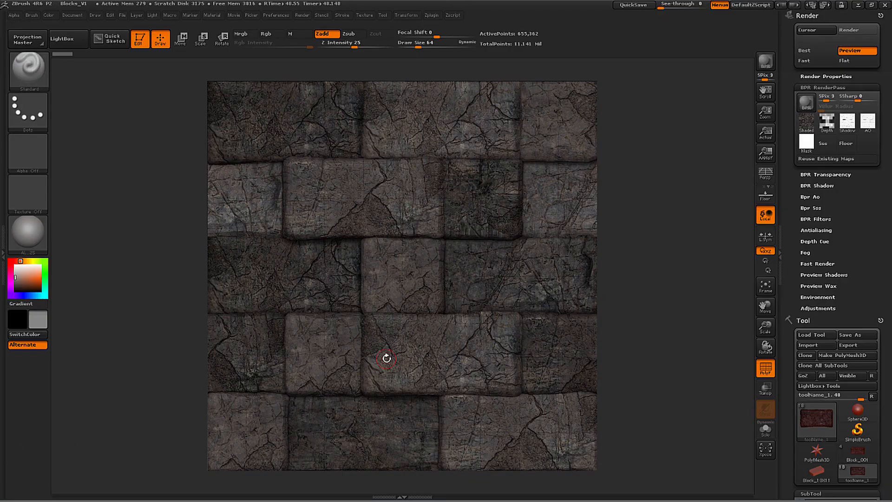